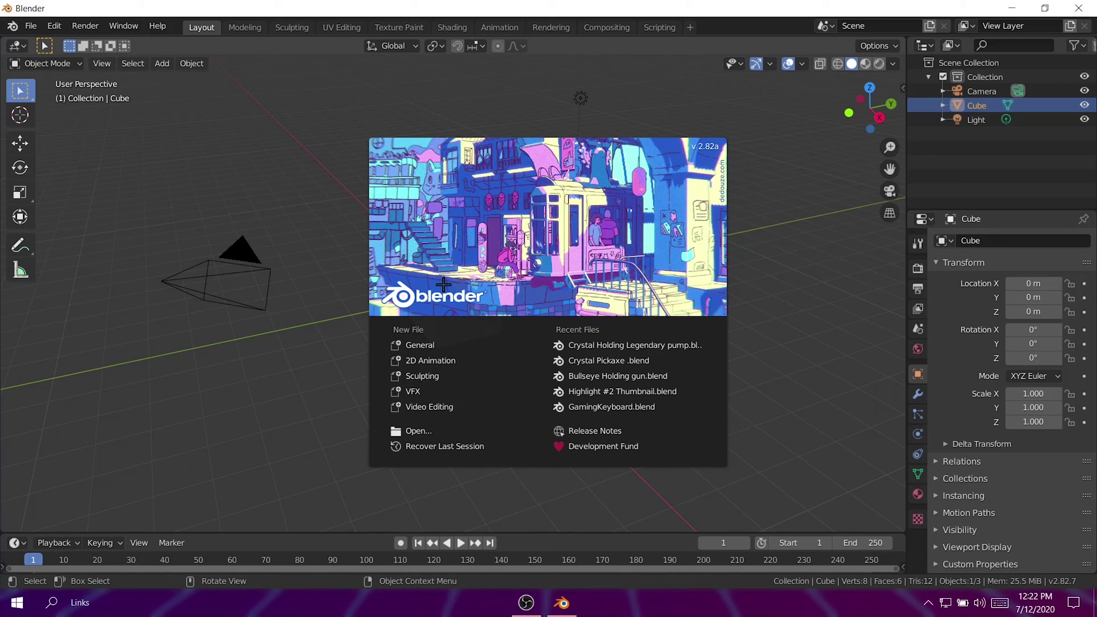
- Start a new General file and delete the default camera, cube and light
left_click(461, 344)
left_click(580, 98)
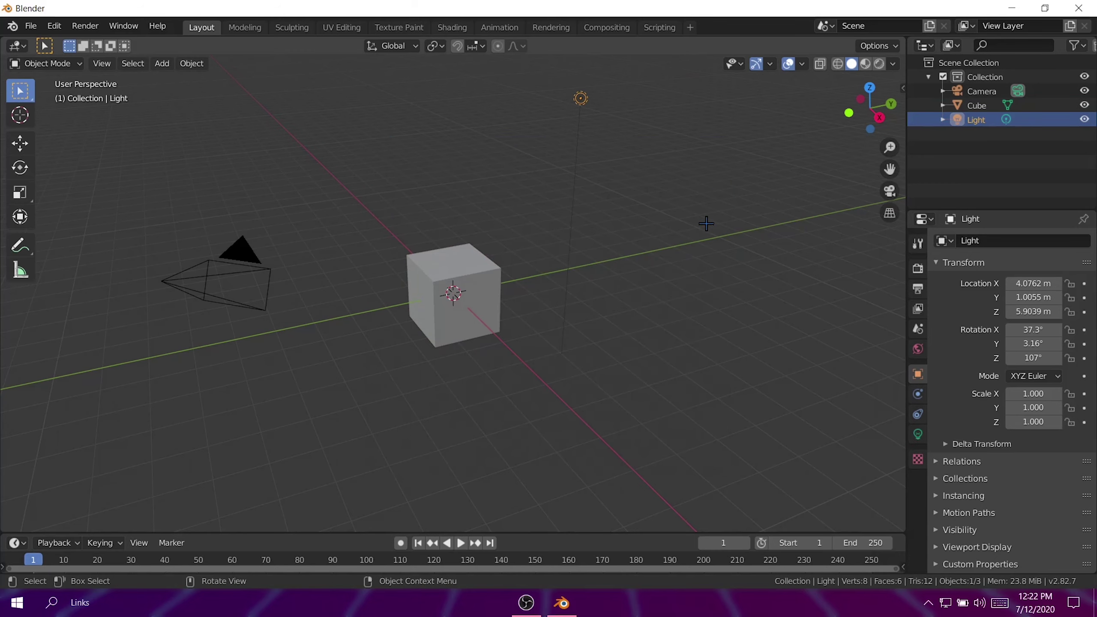
left_click_drag(671, 128, 127, 408)
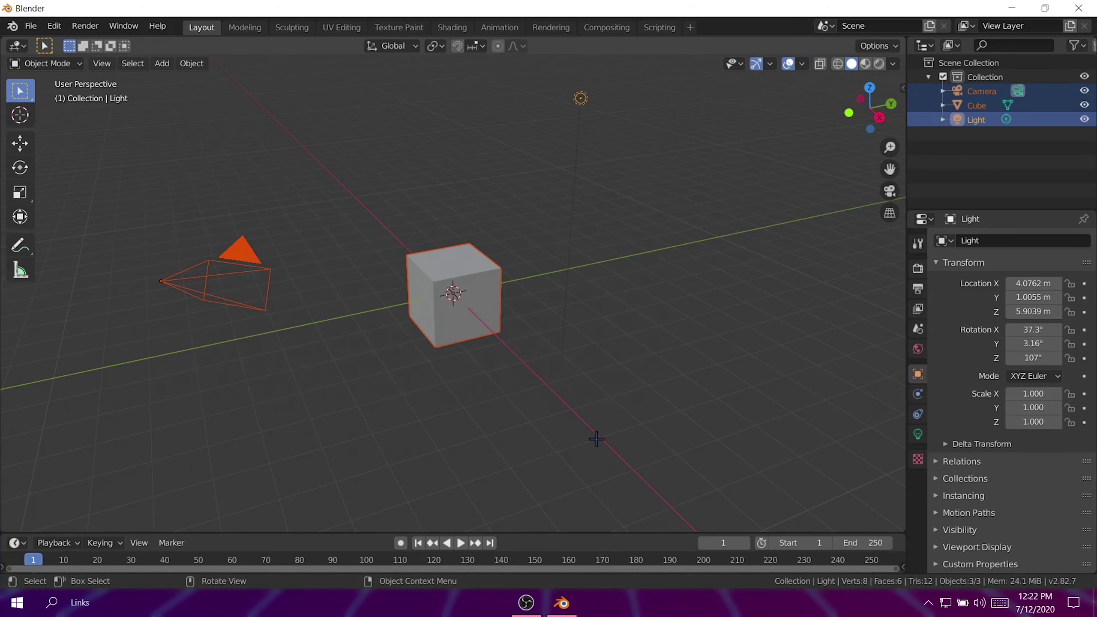
key("Delete")
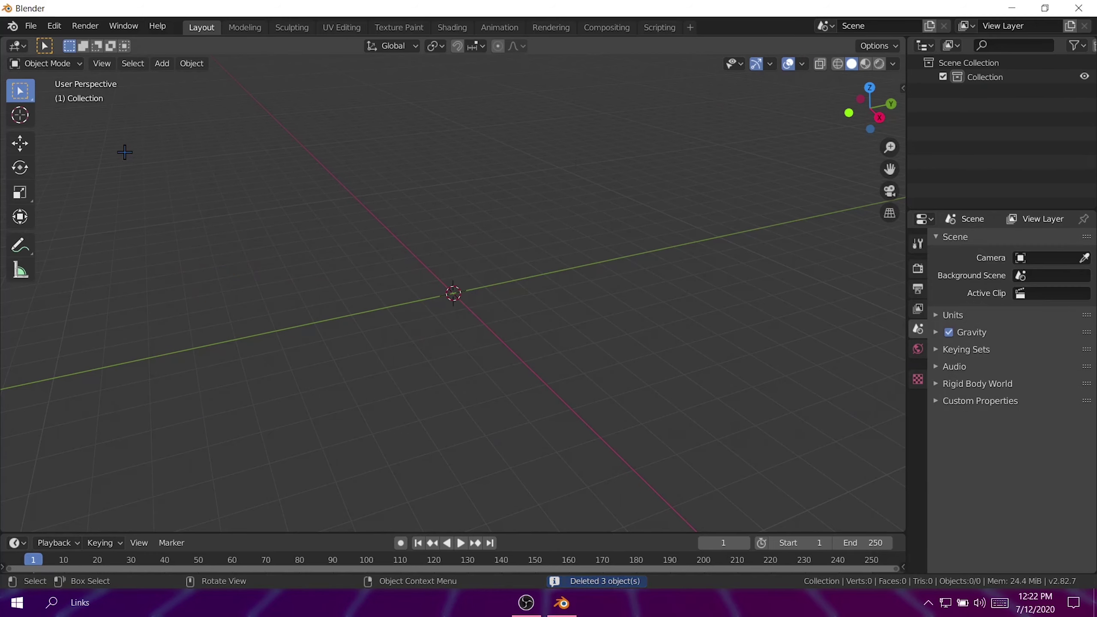
- Start an Append and browse into Crystal.blend in D:\Blender Stuff\My Main Skin Models
left_click(31, 25)
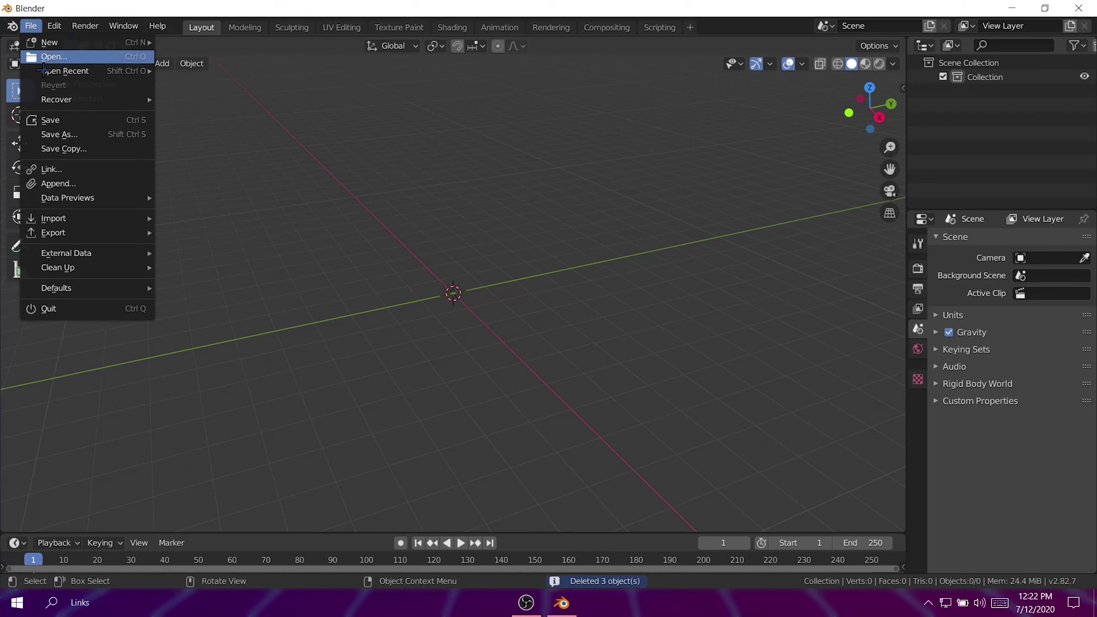
left_click(60, 183)
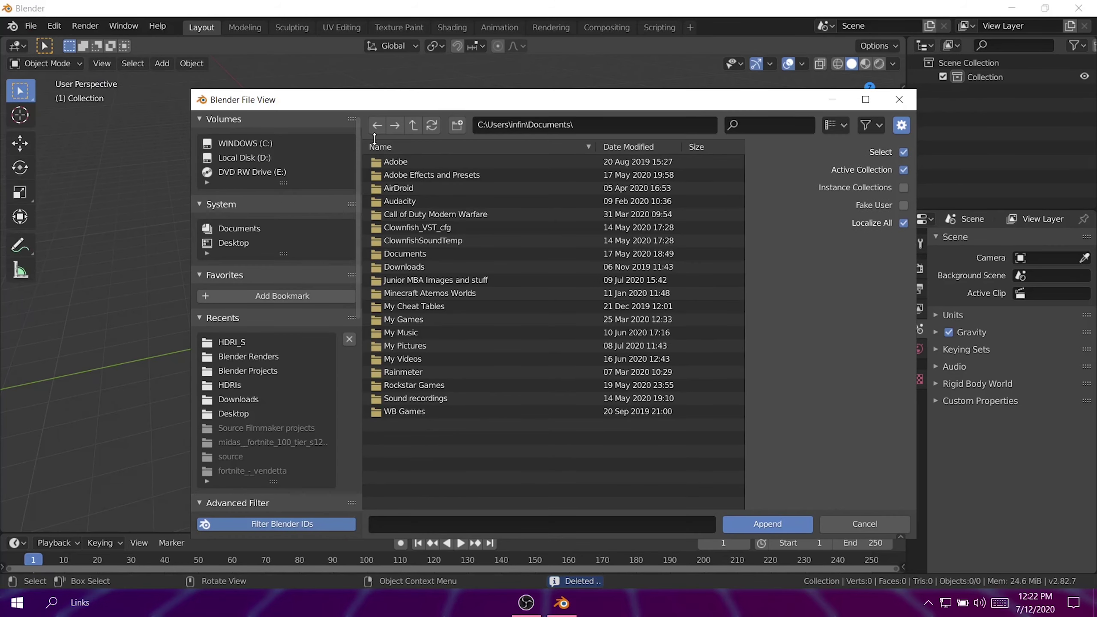
left_click(241, 158)
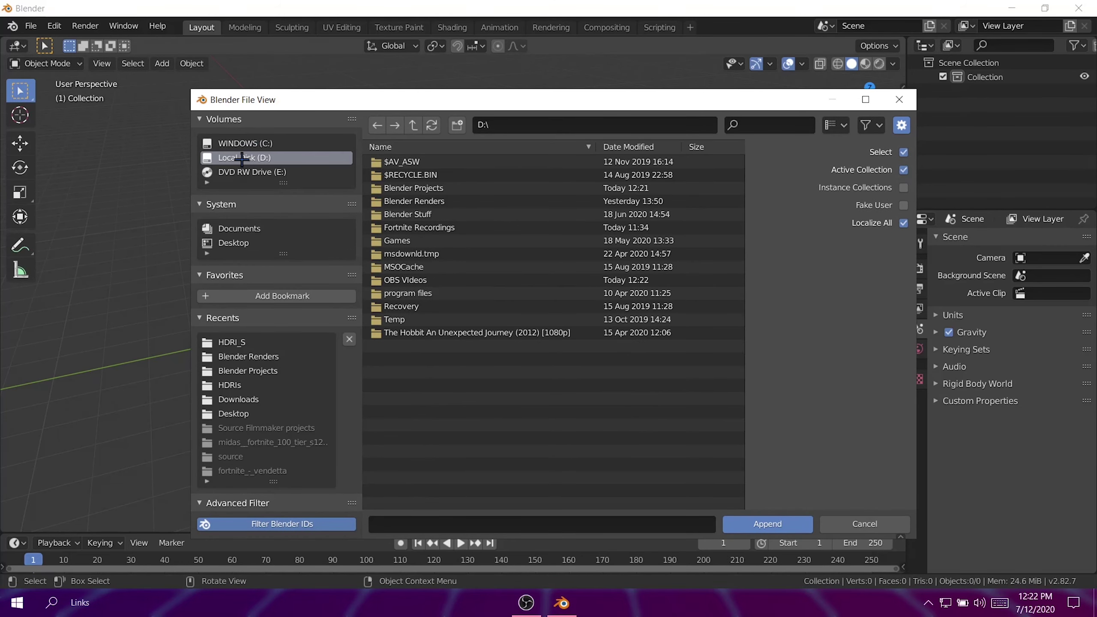
double_click(421, 214)
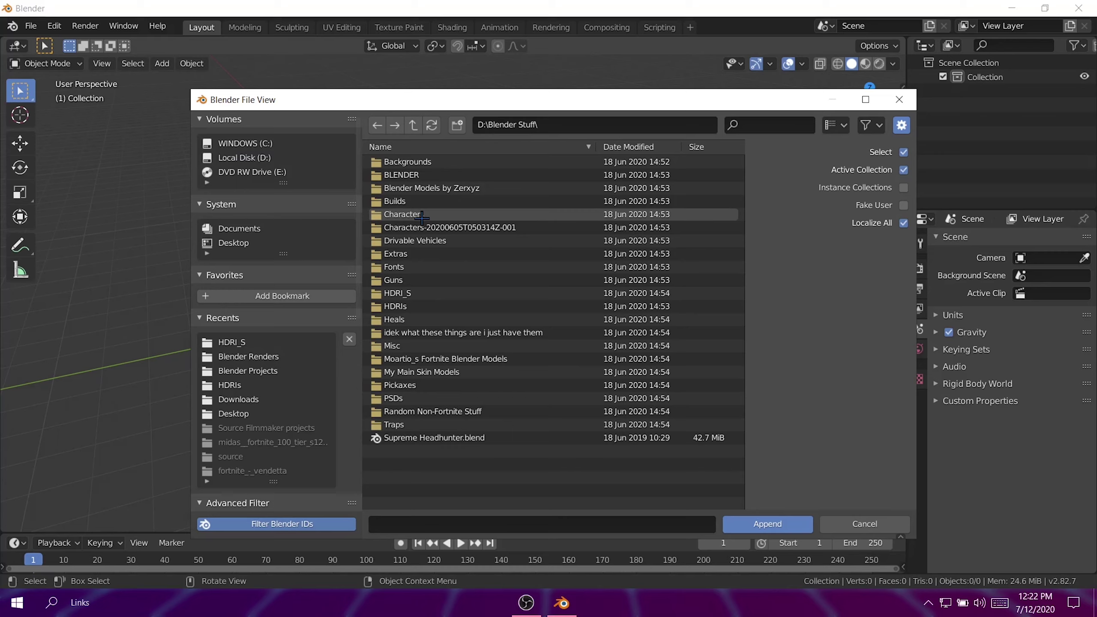
double_click(447, 372)
double_click(425, 180)
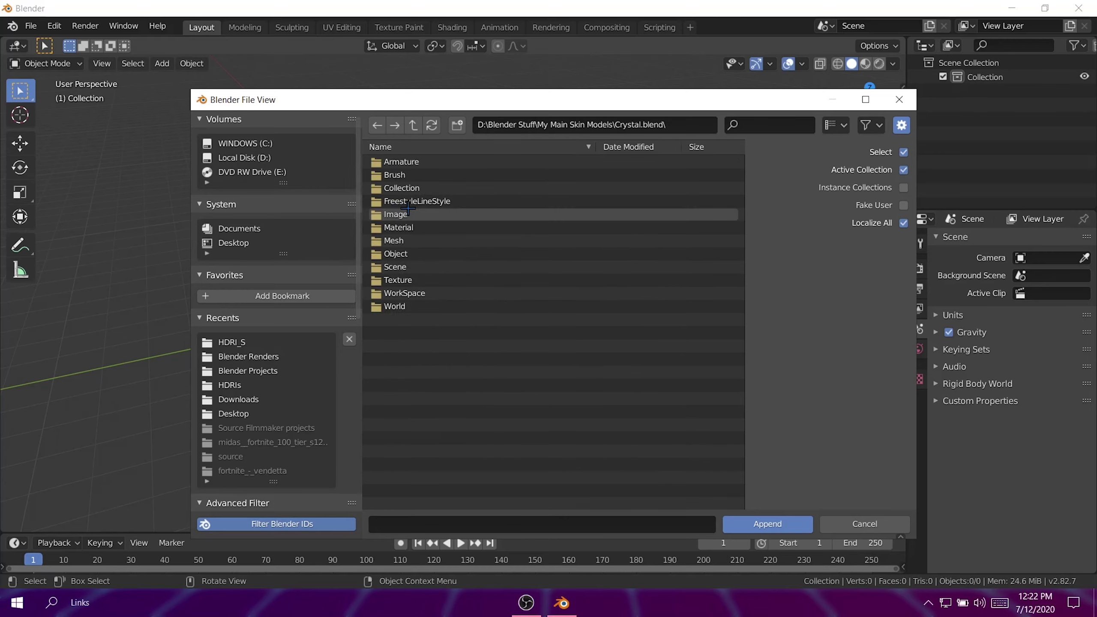
- Append both Crystal and Crystal.ao from the Object folder of Crystal.blend
double_click(412, 253)
left_click_drag(423, 162, 418, 181)
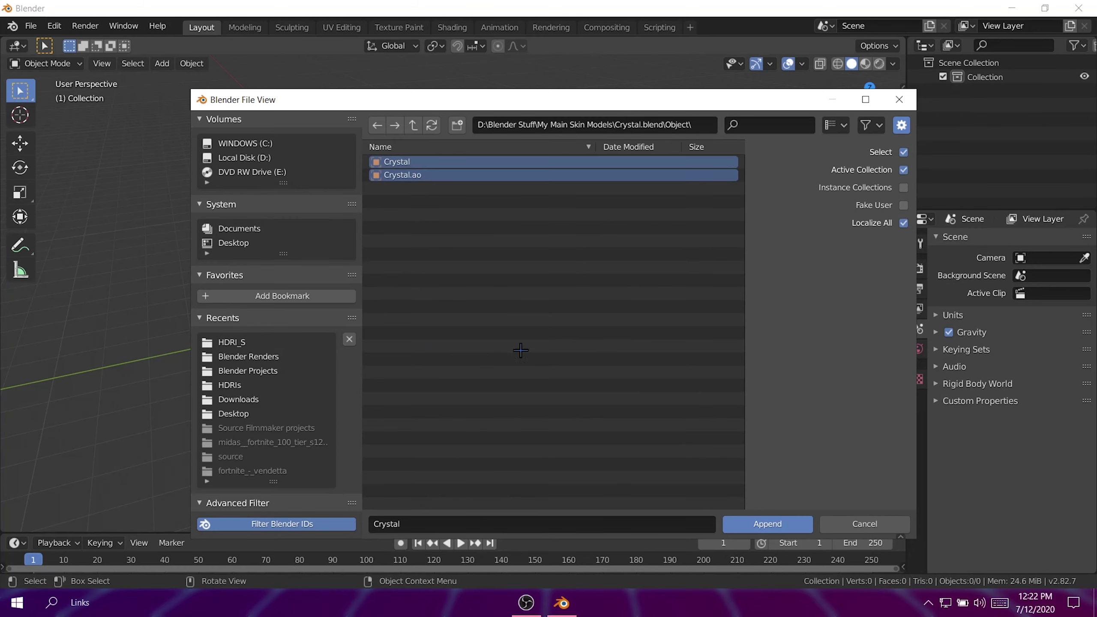
left_click(414, 125)
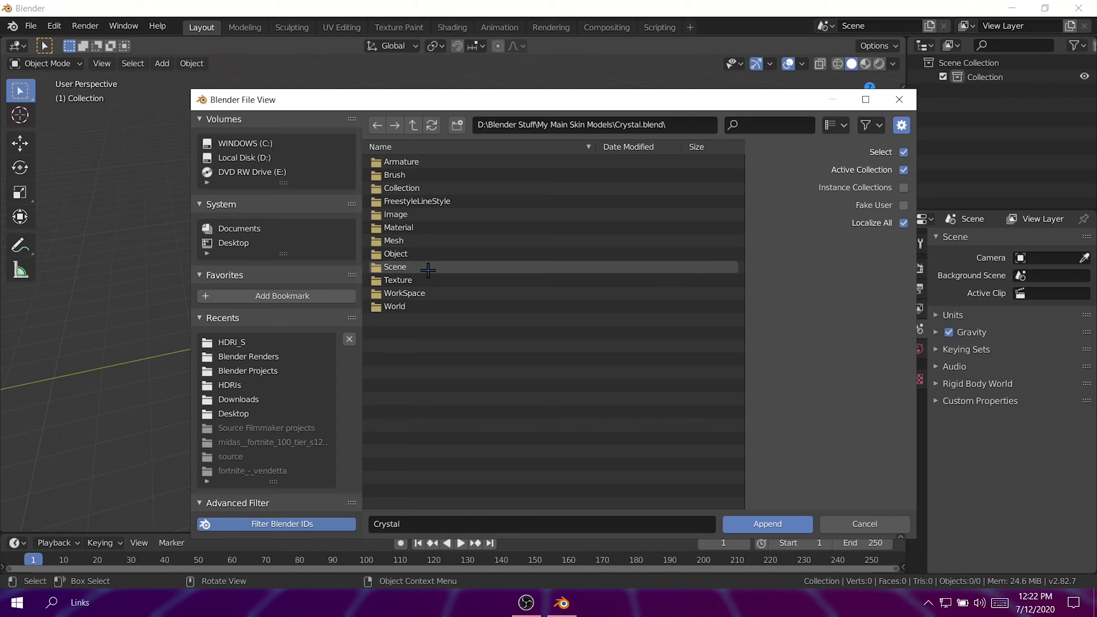
left_click(414, 125)
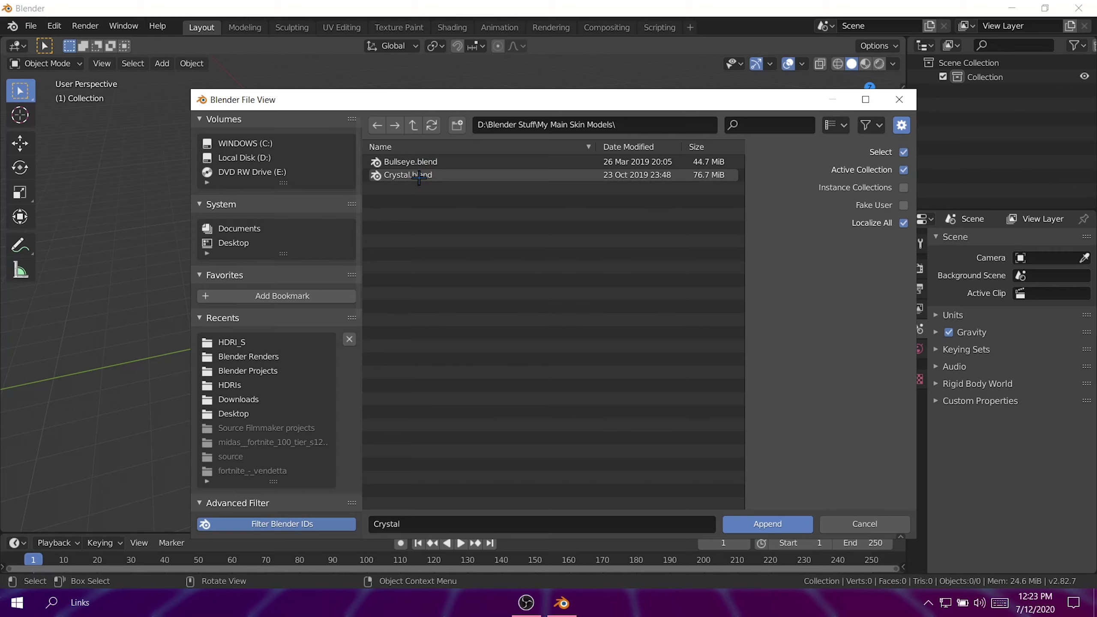
double_click(416, 175)
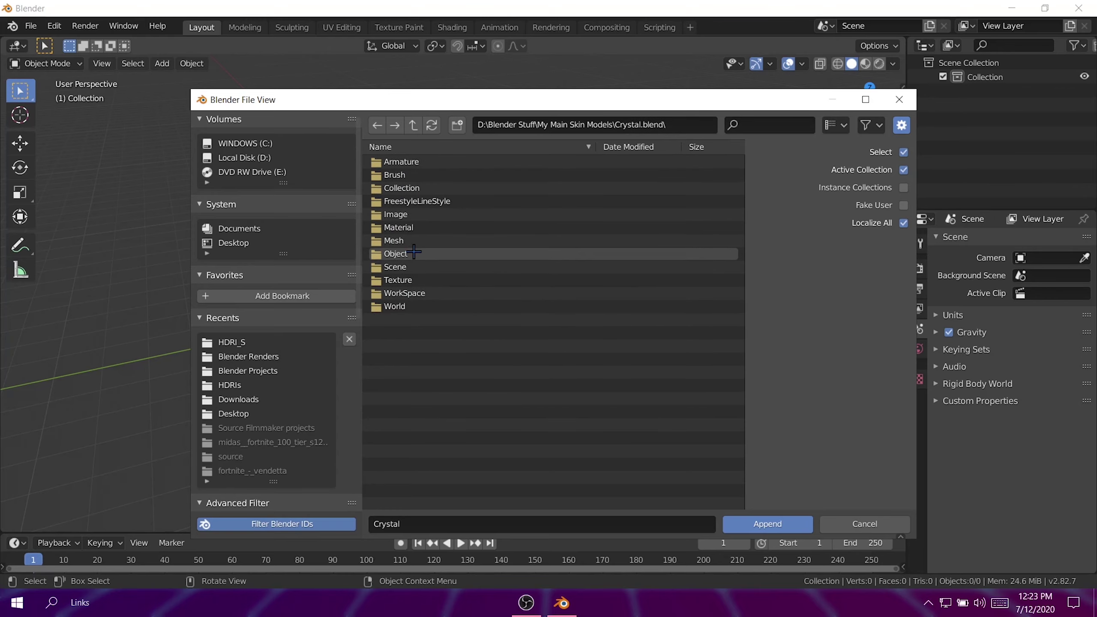
double_click(395, 254)
left_click_drag(416, 237, 467, 160)
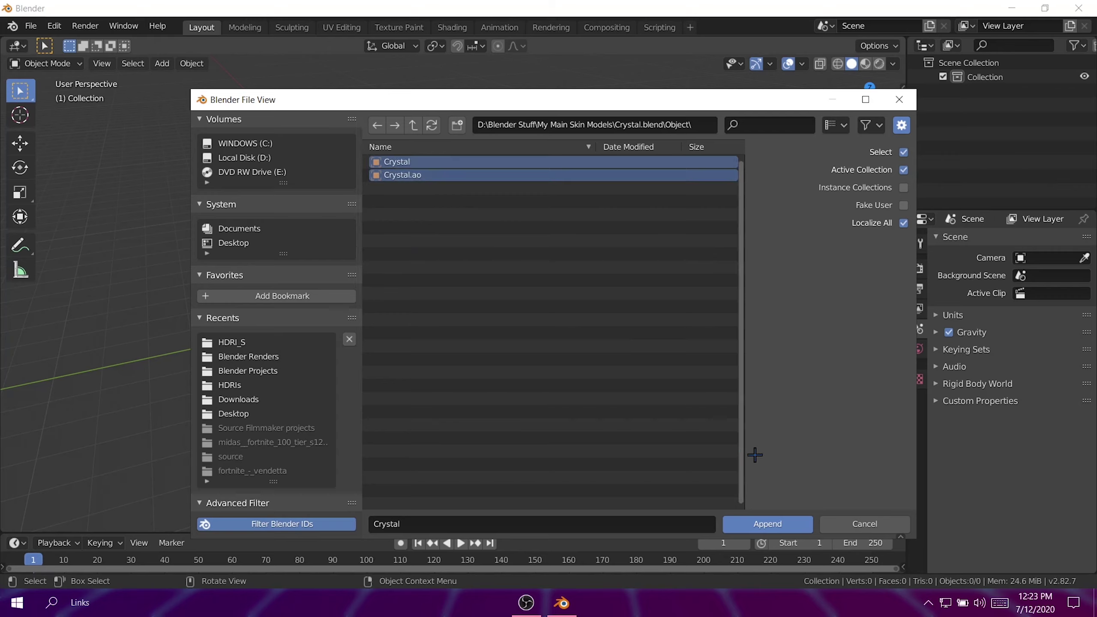
left_click(794, 524)
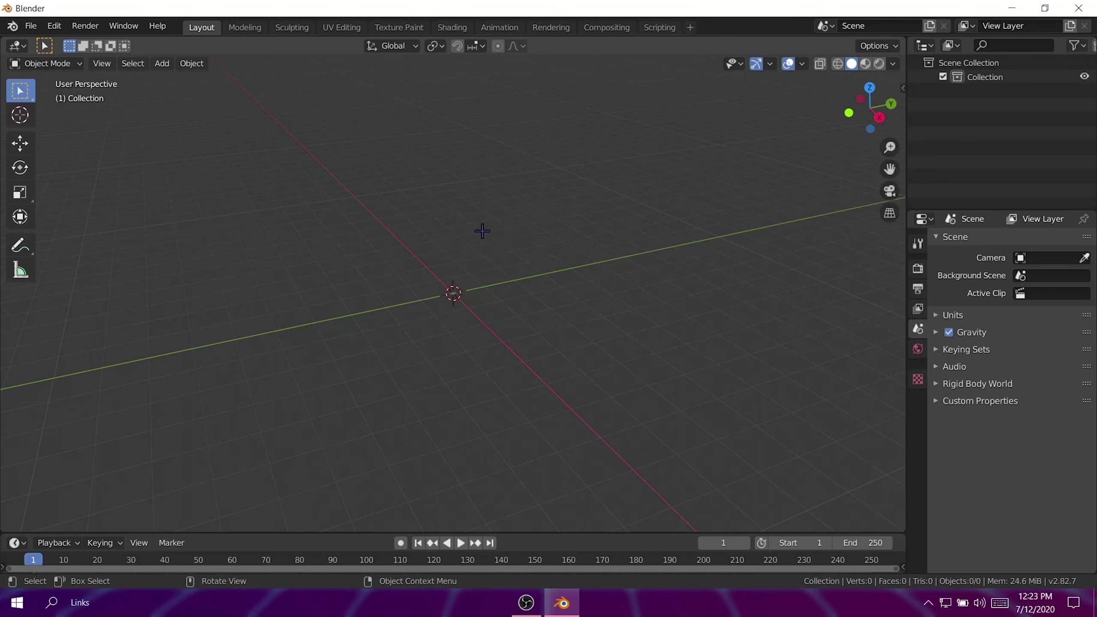
- Switch the viewport to Material Preview shading so the imported character is displayed with its textures
middle_click_drag(282, 235, 364, 228)
scroll(480, 167, "up", 4)
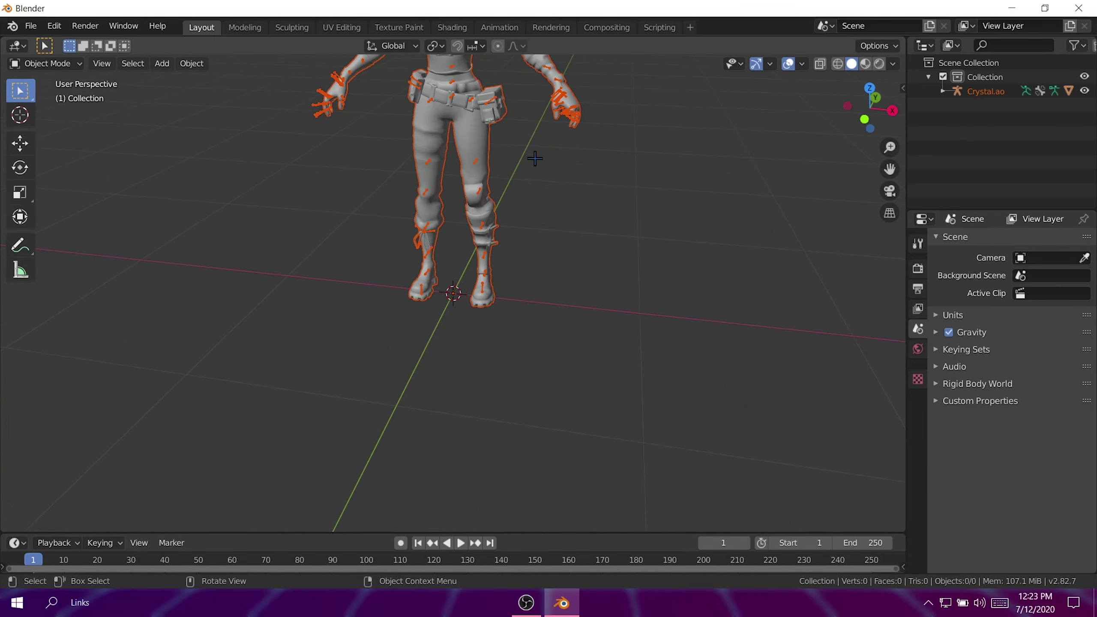
left_click_drag(889, 169, 845, 196)
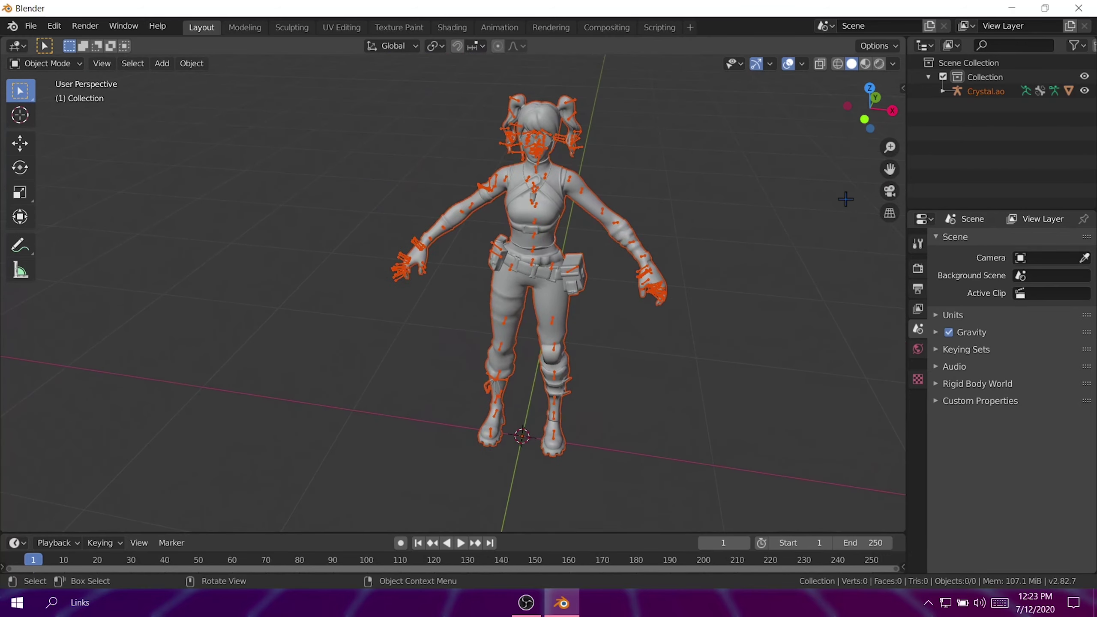
middle_click_drag(845, 196, 735, 176)
scroll(833, 186, "up", 3)
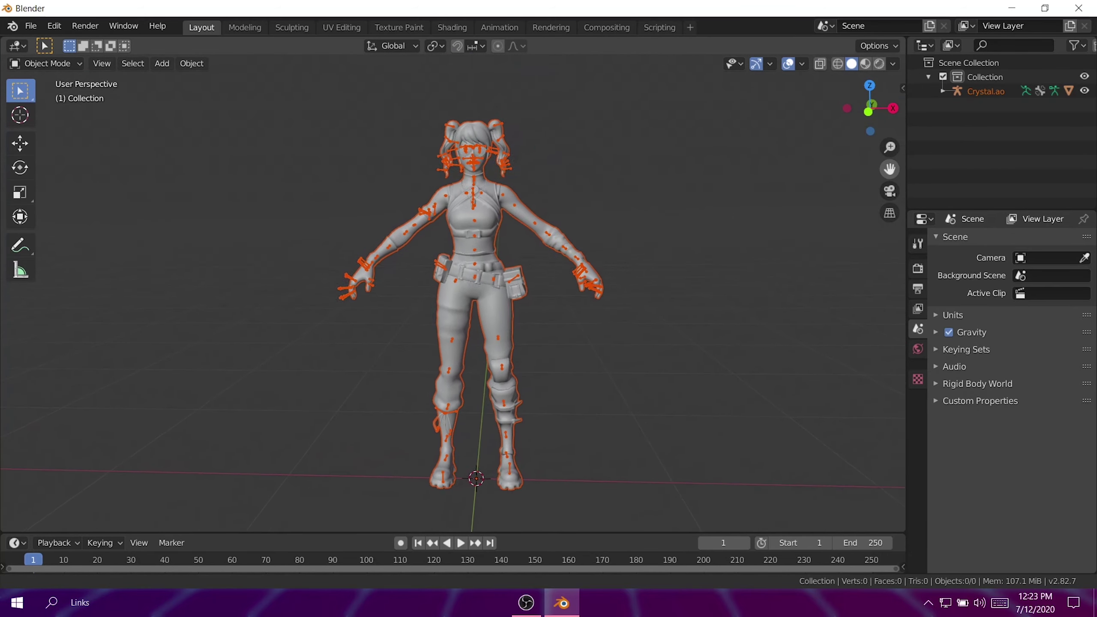
left_click(876, 171)
left_click_drag(889, 169, 864, 177)
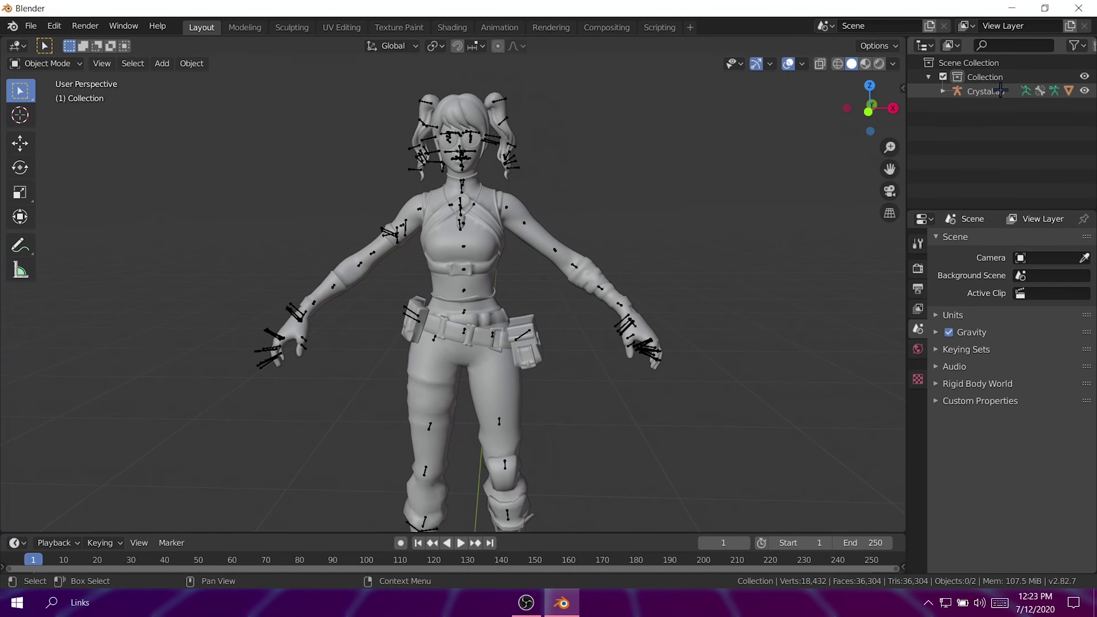
left_click(865, 63)
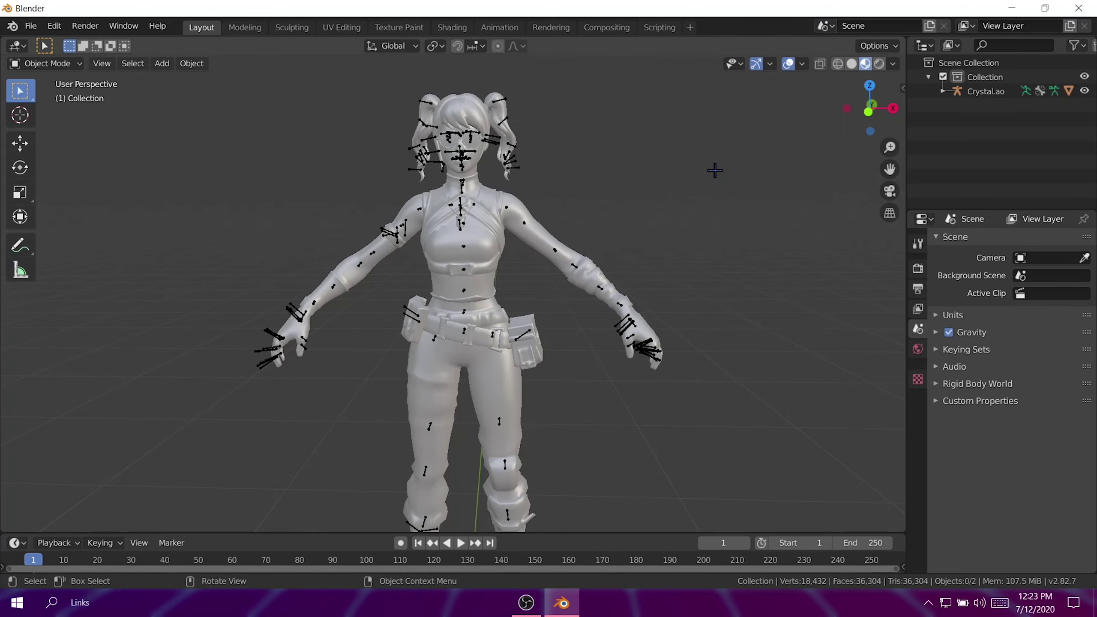
middle_click_drag(136, 229, 649, 225)
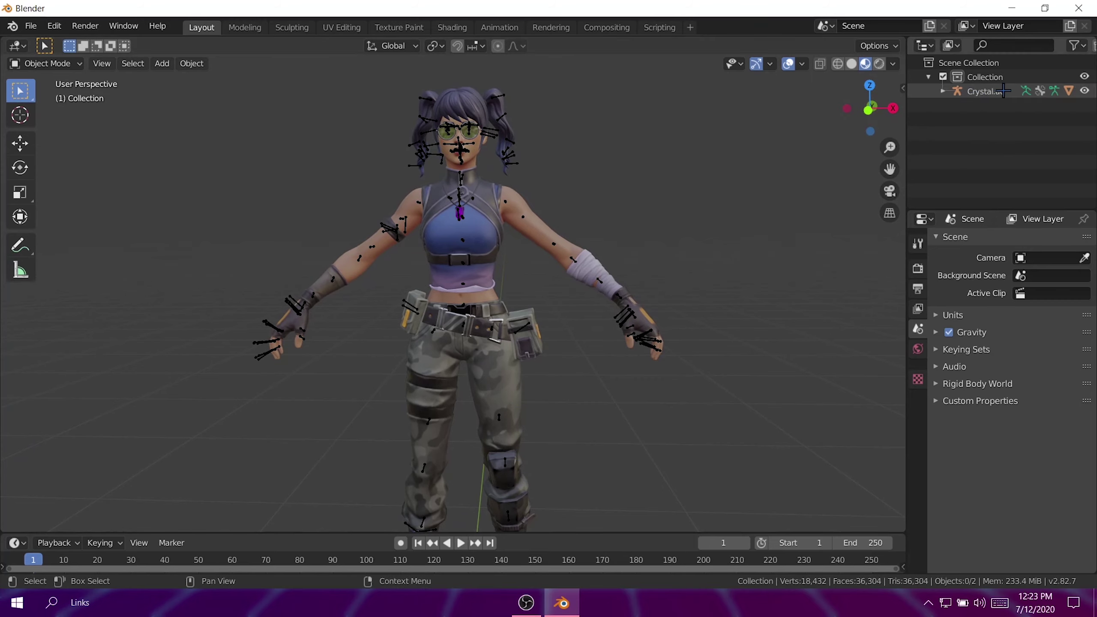
- Select the Crystal.ao armature and put it into Pose Mode
left_click(997, 90)
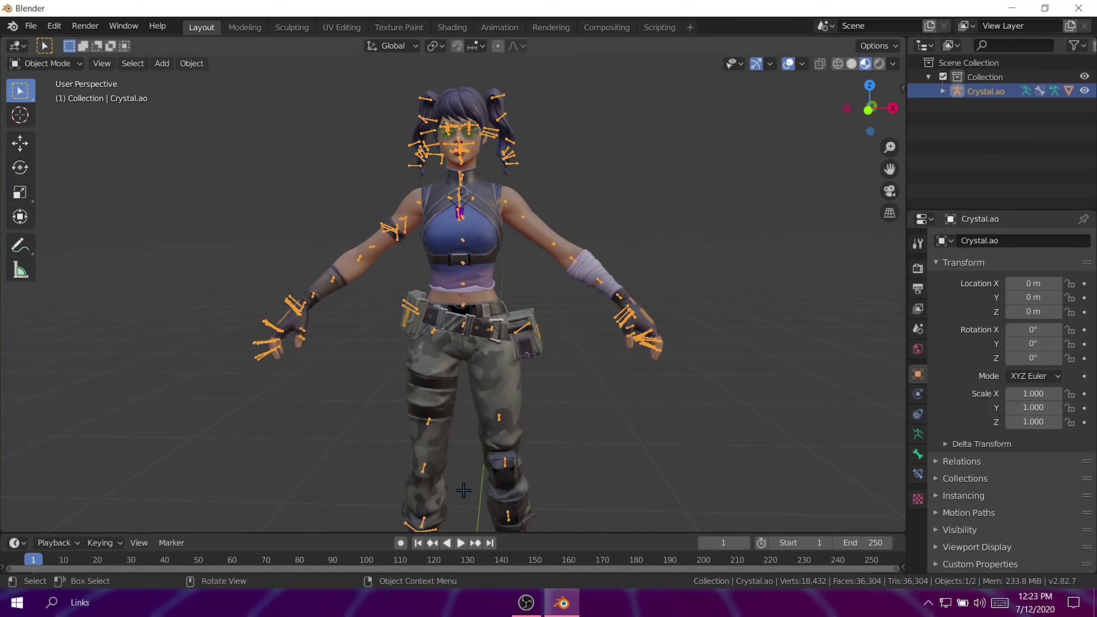
left_click(58, 64)
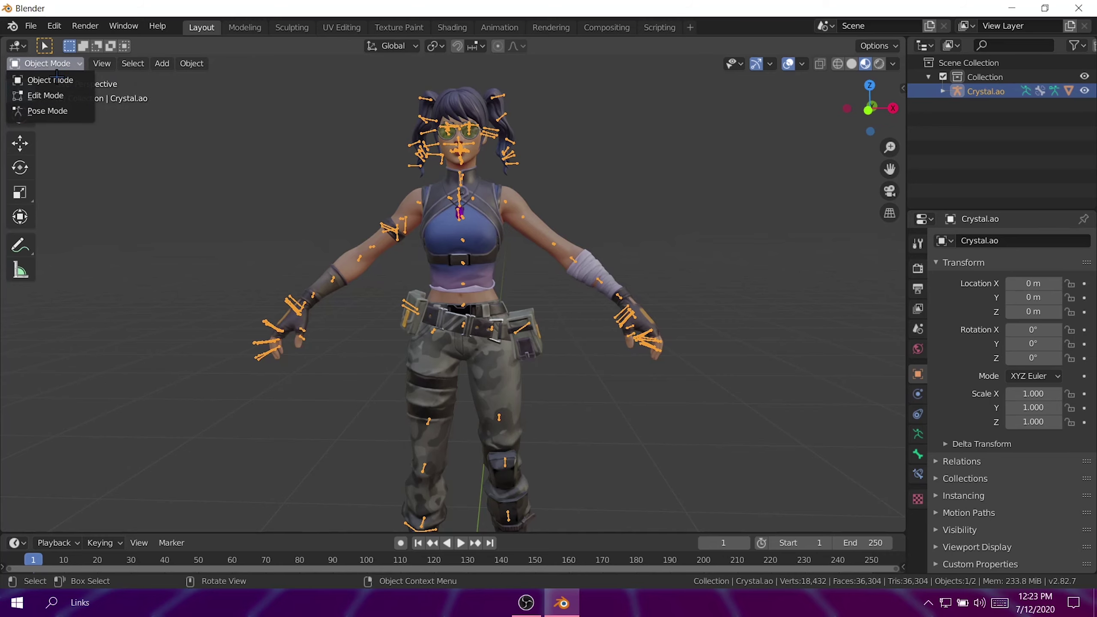
left_click(63, 111)
- Select the lowerarm_l bone at the character's left elbow and activate the Rotate tool
middle_click_drag(172, 214, 529, 230)
scroll(530, 230, "up", 5)
middle_click_drag(902, 194, 577, 244)
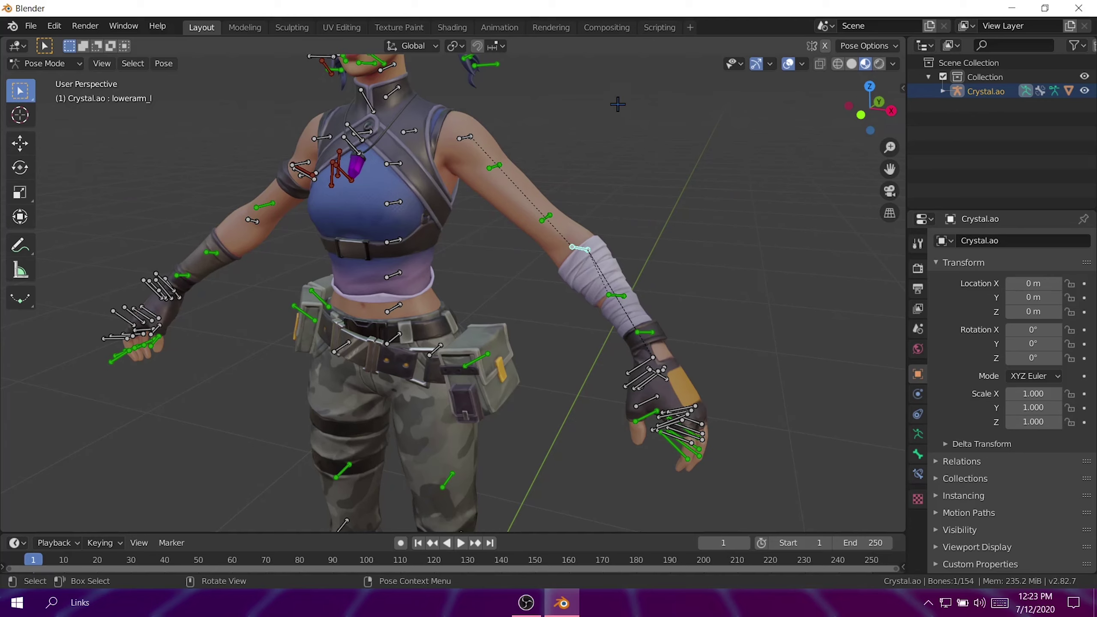
left_click(20, 167)
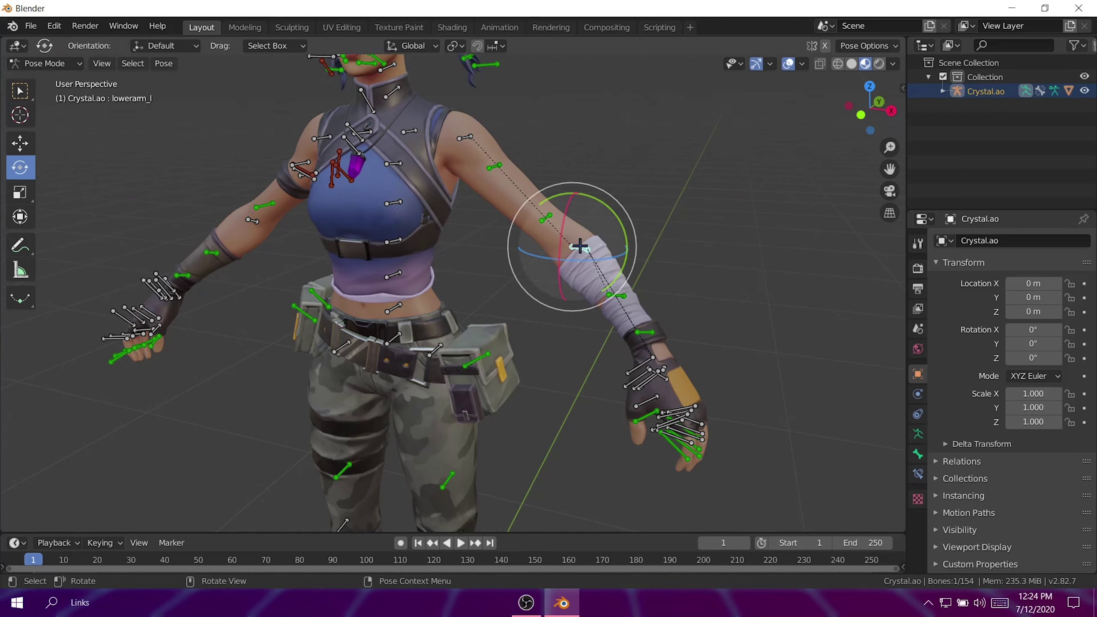
- Try free rotations of the left forearm bone, undoing each one
left_click_drag(581, 245, 607, 328)
middle_click_drag(499, 344, 470, 319)
key("ctrl+z")
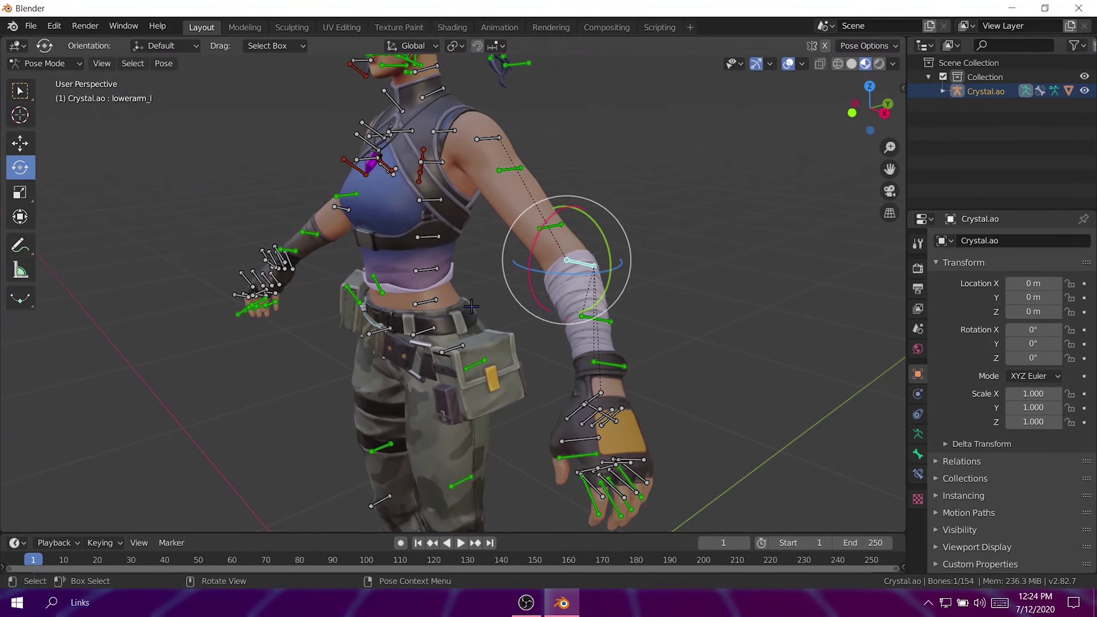
mouse_move(677, 235)
middle_mouse_down()
mouse_move(735, 238)
mouse_move(694, 241)
middle_mouse_up()
left_click_drag(607, 251, 574, 217)
key("ctrl+z")
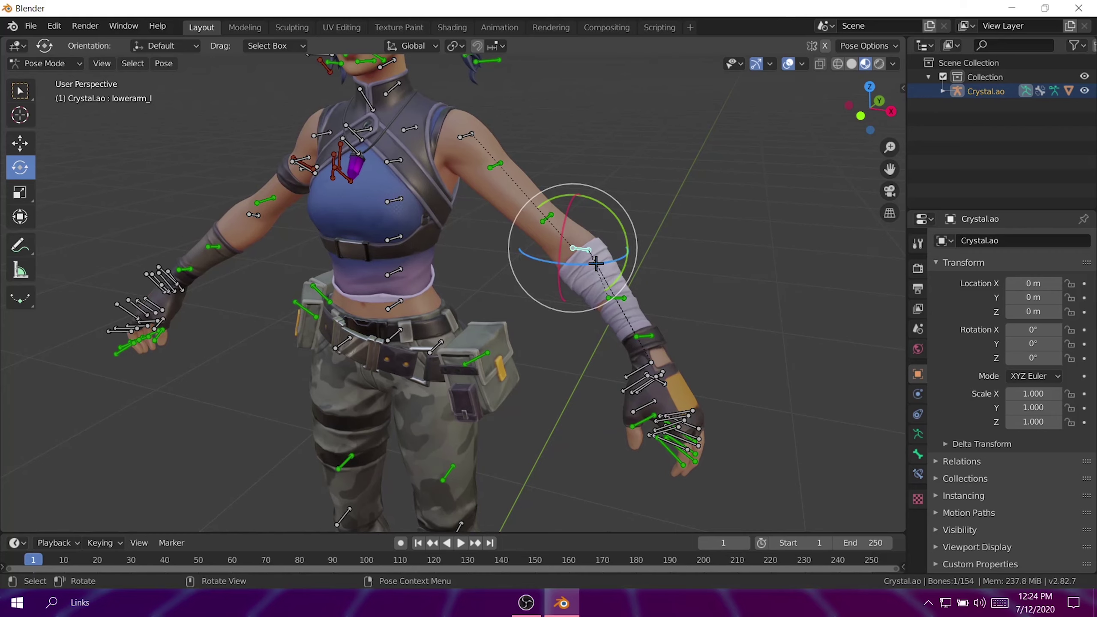
- Try bending the left forearm up across the chest, and undo the rotations
left_click_drag(596, 263, 619, 237)
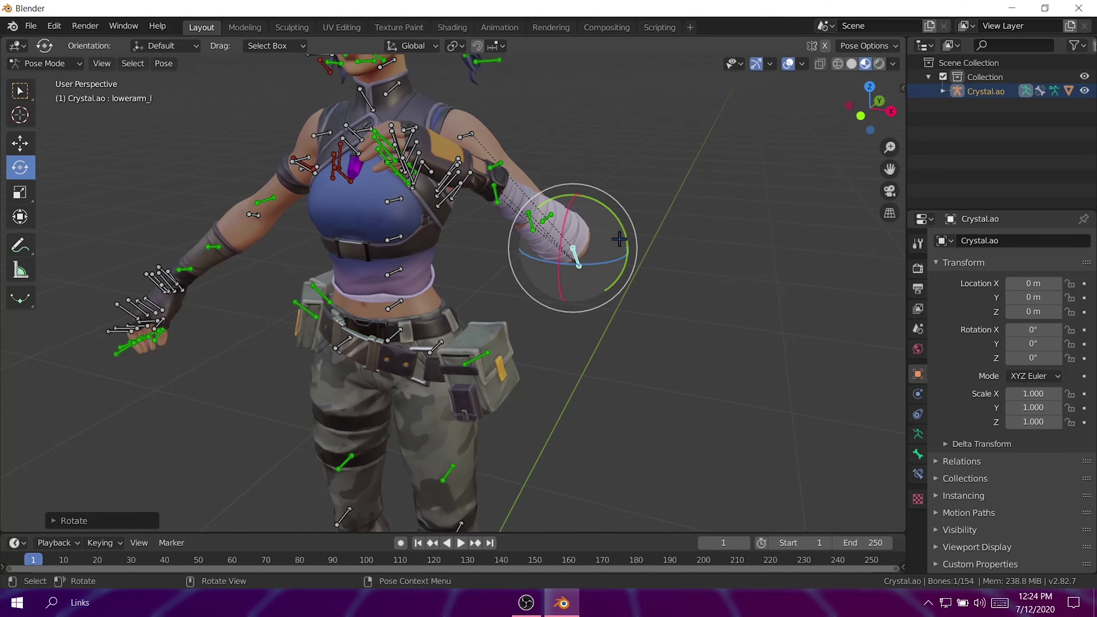
left_click(777, 185)
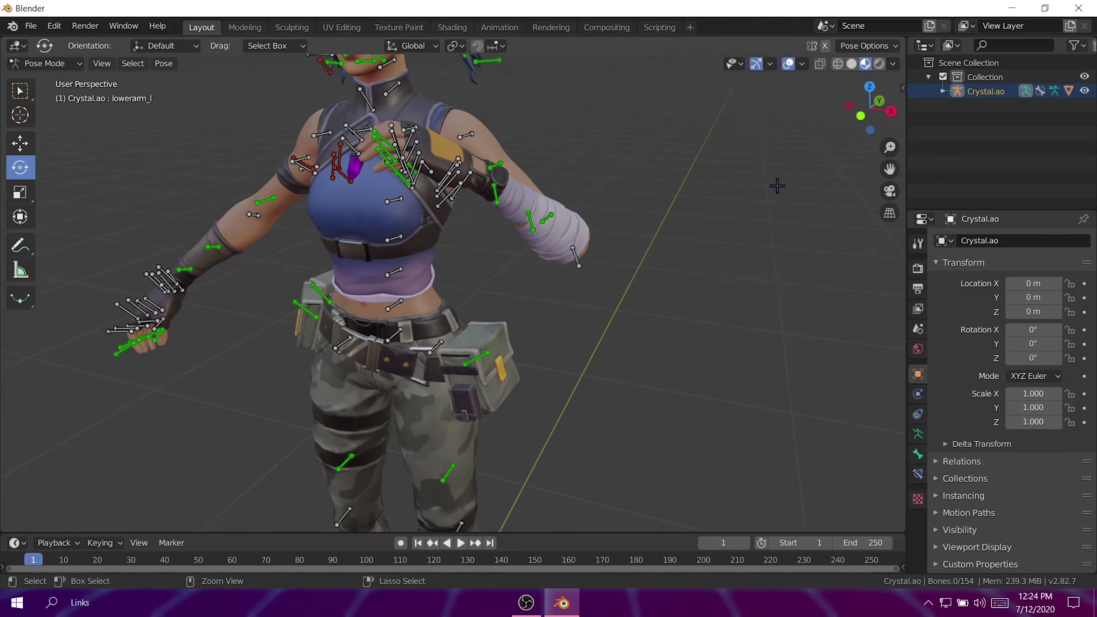
key("ctrl+z")
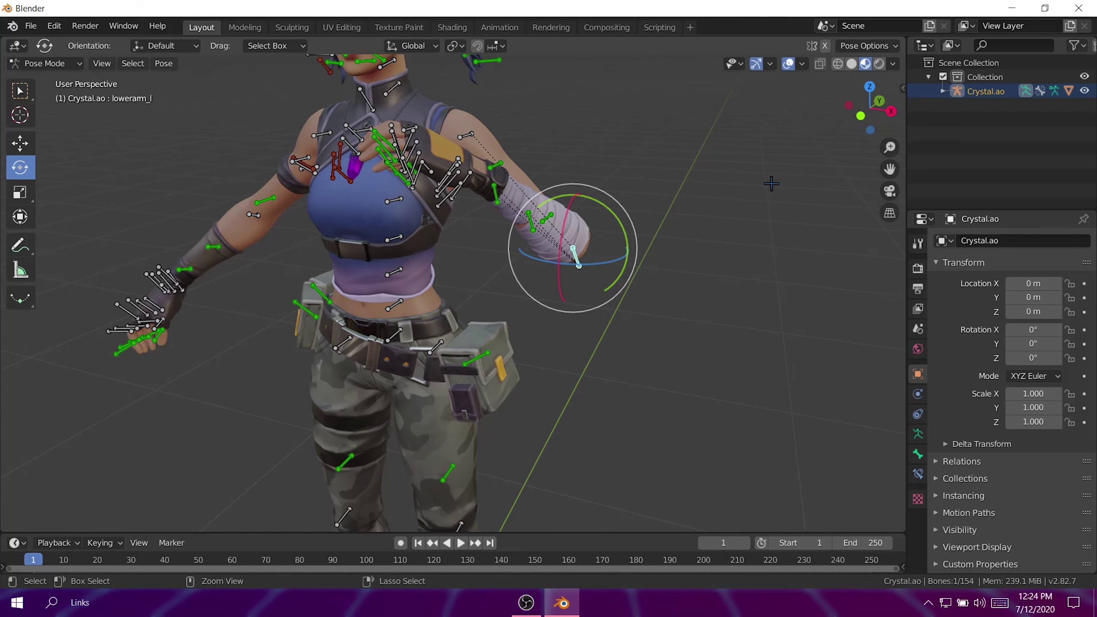
key("ctrl+z")
key("ctrl+z")
key("ctrl+z")
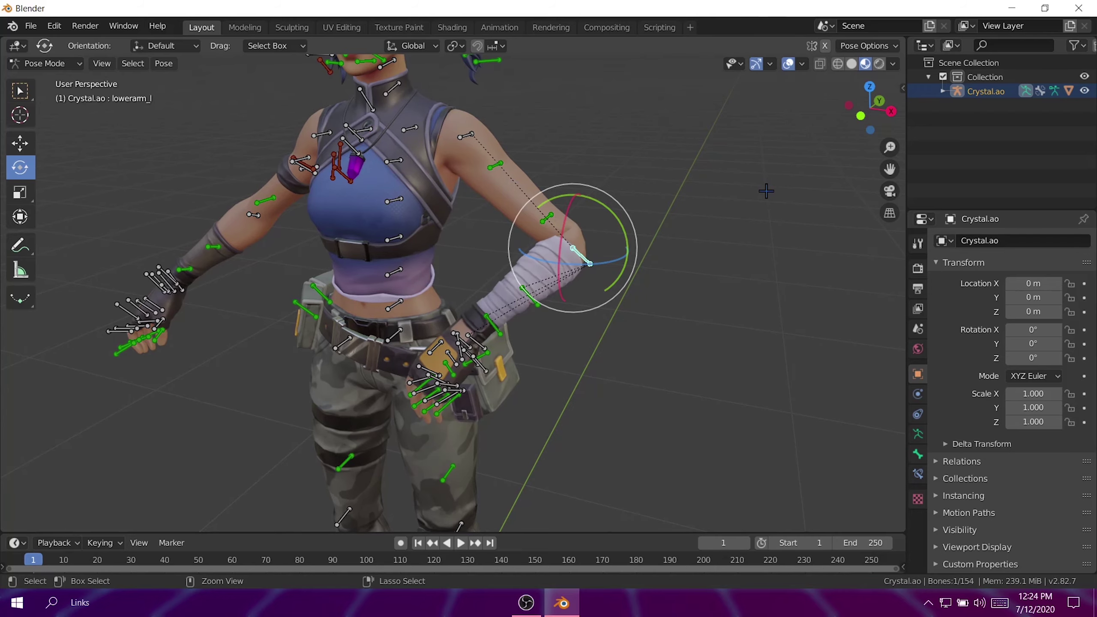
key("ctrl+z")
- Rotate the upper arm bones to lower both of the character's arms closer to the body
left_click(723, 272)
middle_click_drag(386, 299, 434, 289)
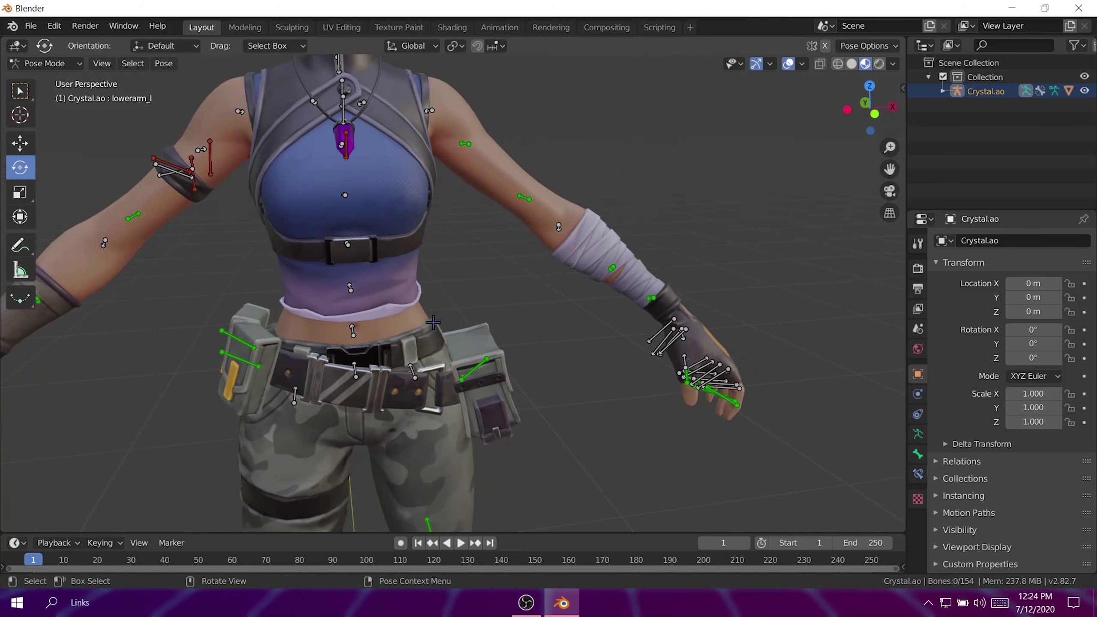
scroll(434, 289, "down", 4)
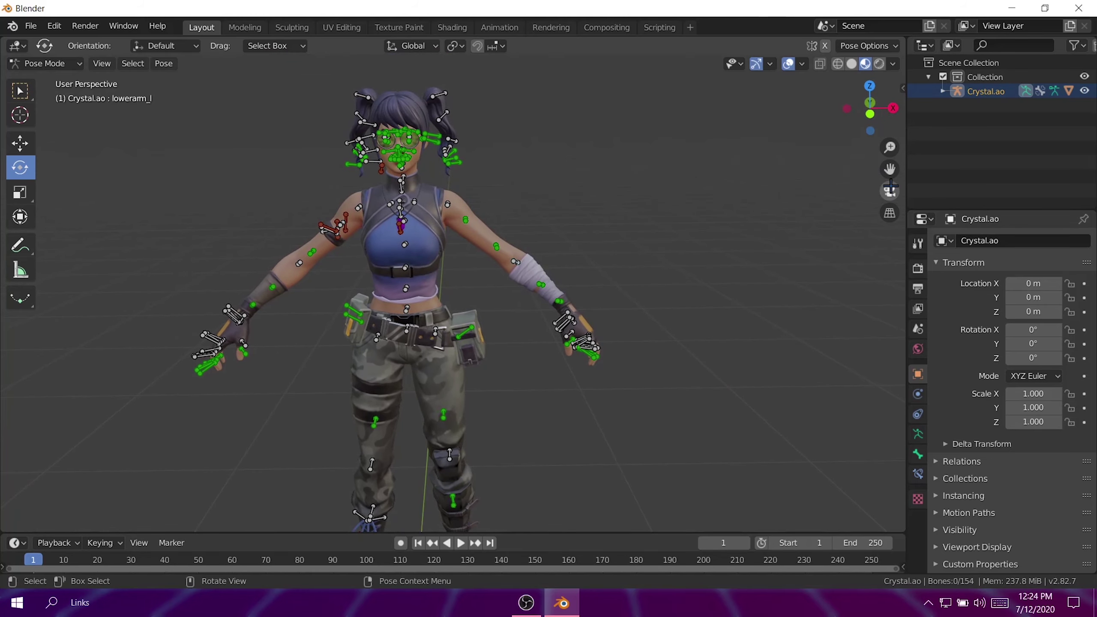
left_click_drag(890, 169, 942, 179)
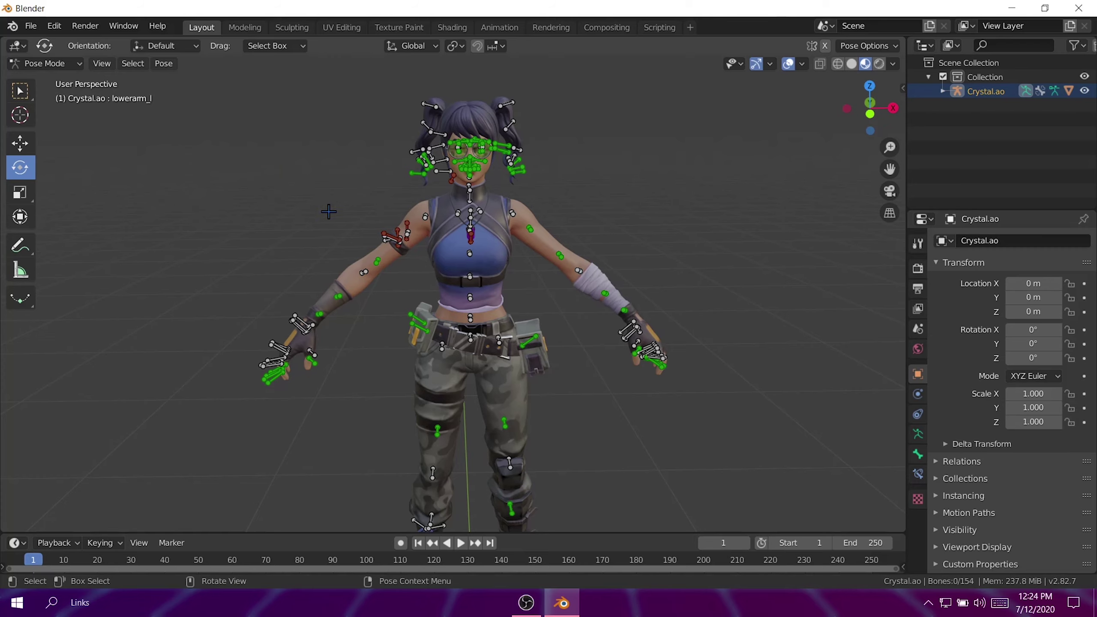
scroll(456, 201, "up", 5)
scroll(457, 201, "down", 5)
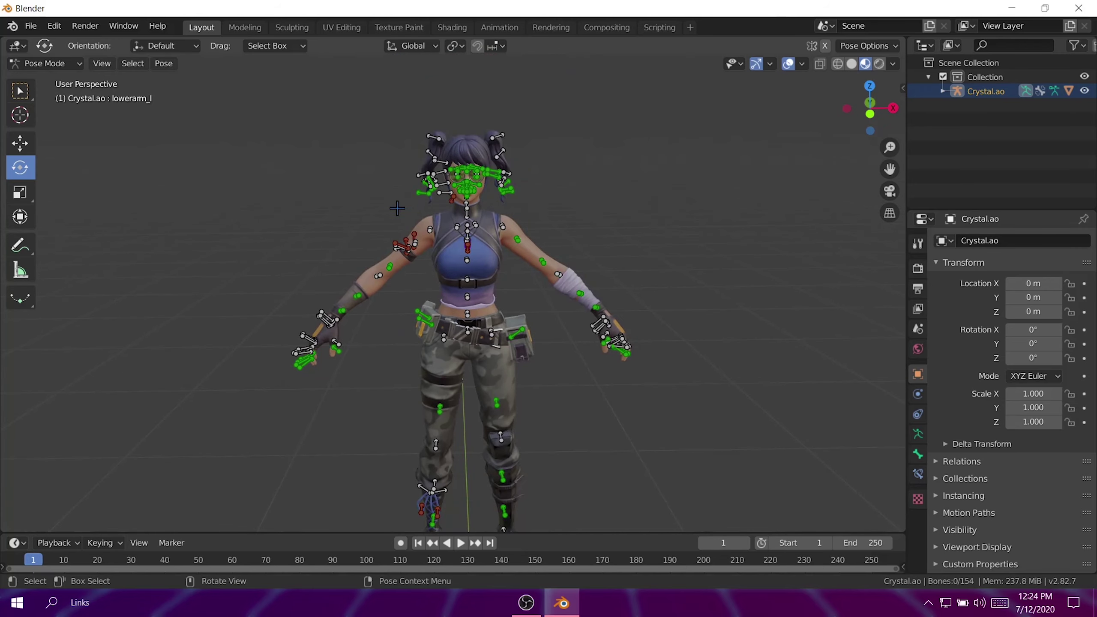
scroll(396, 208, "up", 3)
left_click(408, 163)
middle_click_drag(408, 163, 363, 313)
left_click_drag(525, 98, 574, 98)
middle_click_drag(710, 218, 604, 218)
left_click_drag(577, 99, 594, 113)
- Rotate the left forearm bone at the elbow to raise the hand out beside the waist
left_click(633, 296)
left_click_drag(647, 276, 641, 288)
left_click_drag(645, 285, 643, 284)
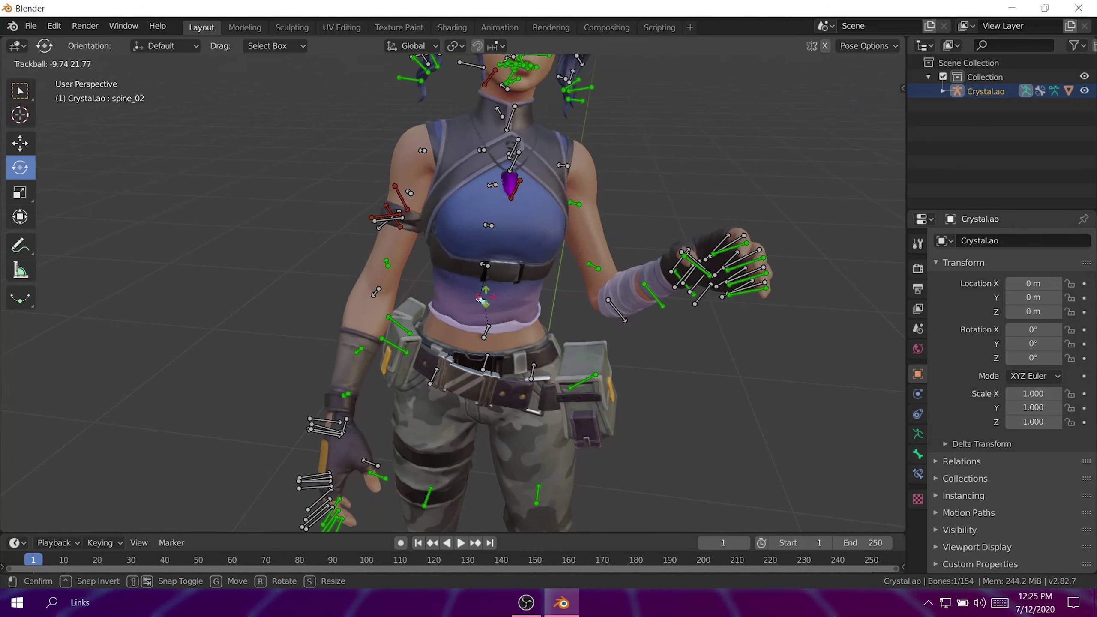
- Rotate the spine, left forearm and left upper arm bones to tilt the torso and raise the left hand to shoulder height
left_click(632, 298)
left_click(761, 281)
middle_click_drag(761, 281, 734, 235)
left_click(624, 331)
left_click_drag(625, 330, 629, 322)
left_click(581, 190)
left_click_drag(605, 207, 624, 220)
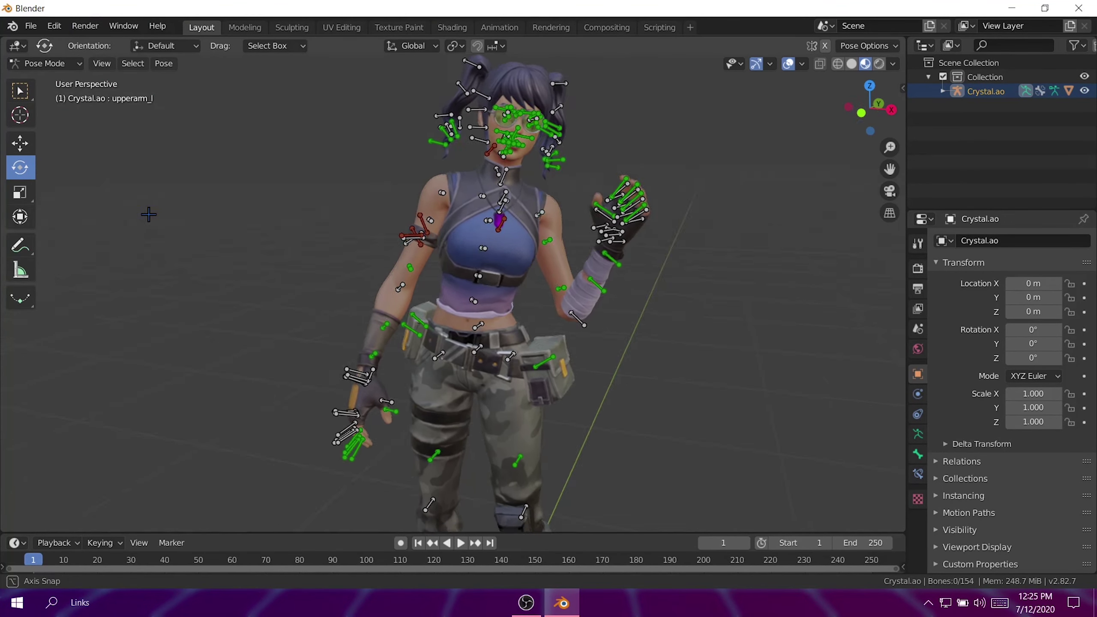
middle_click_drag(147, 213, 43, 63)
left_click(30, 25)
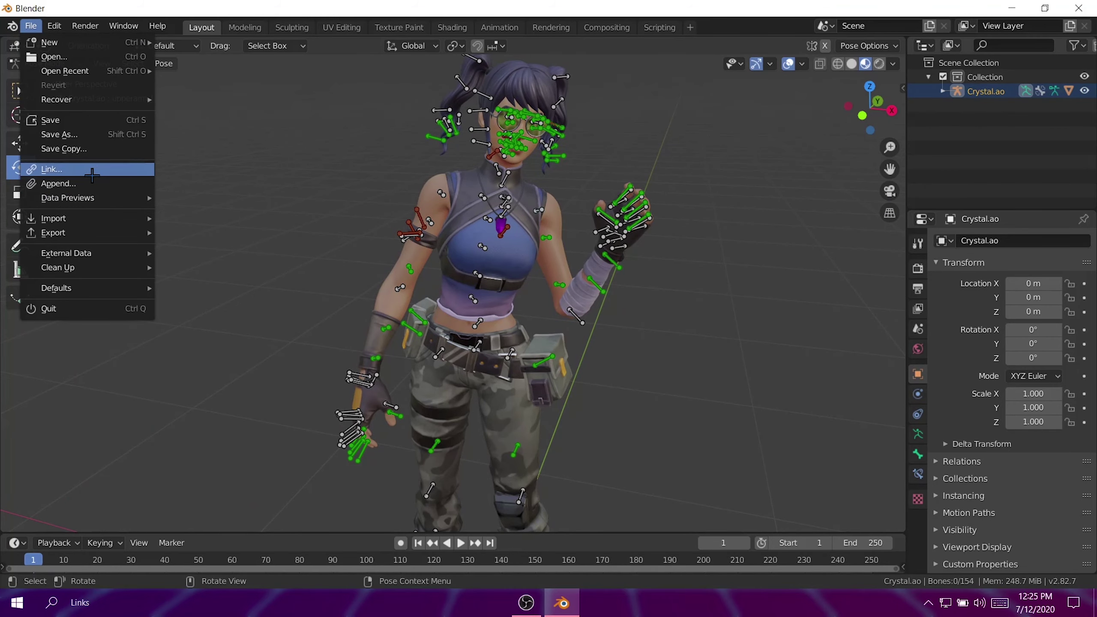
left_click(66, 183)
left_click(903, 98)
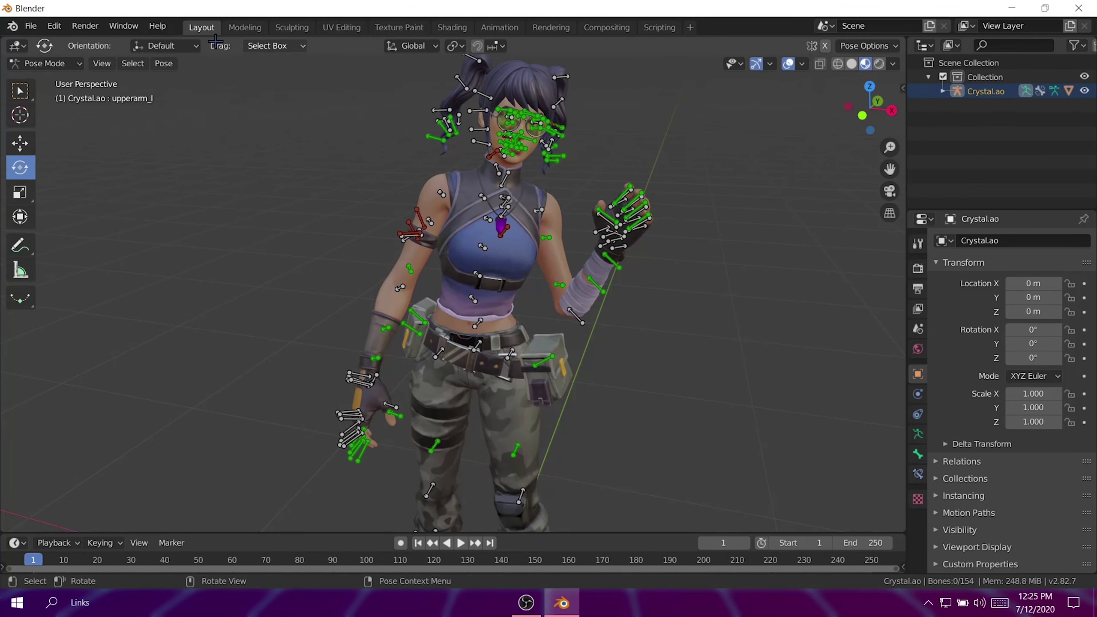
- Start an append from D:\Blender Stuff and check its Guns folder for a weapon file
left_click(30, 26)
left_click(66, 184)
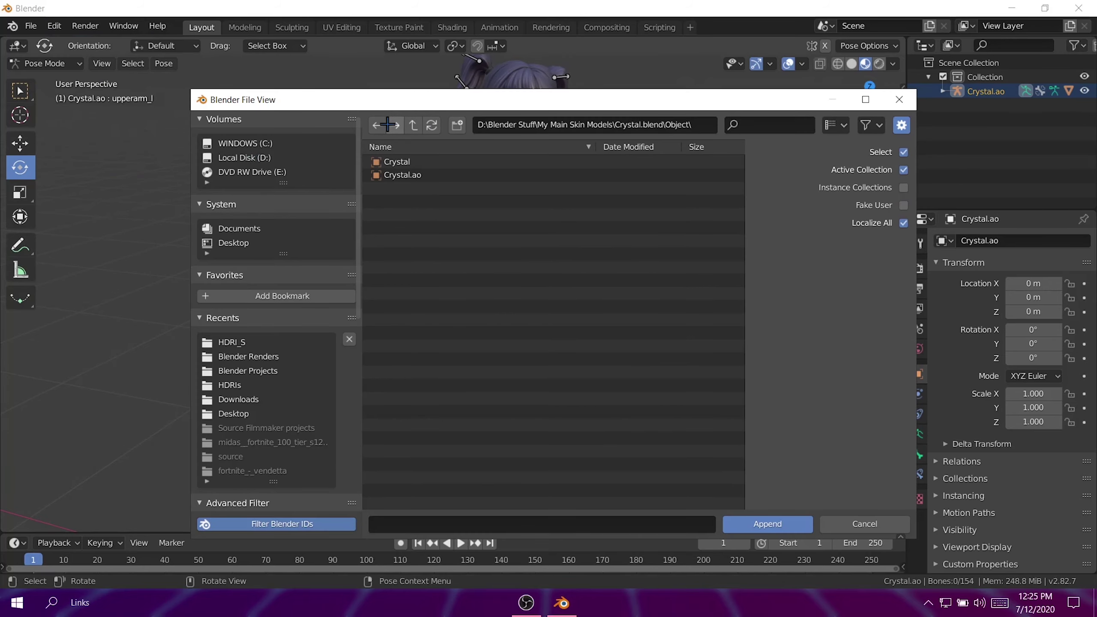
left_click(410, 125)
left_click(410, 125)
left_click(413, 126)
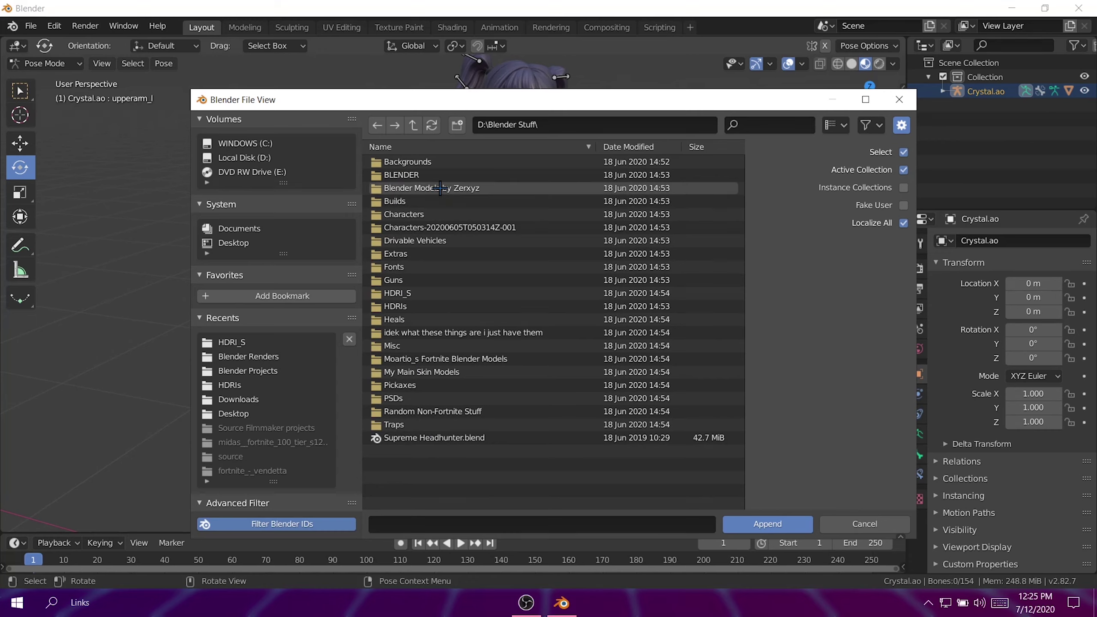
double_click(435, 279)
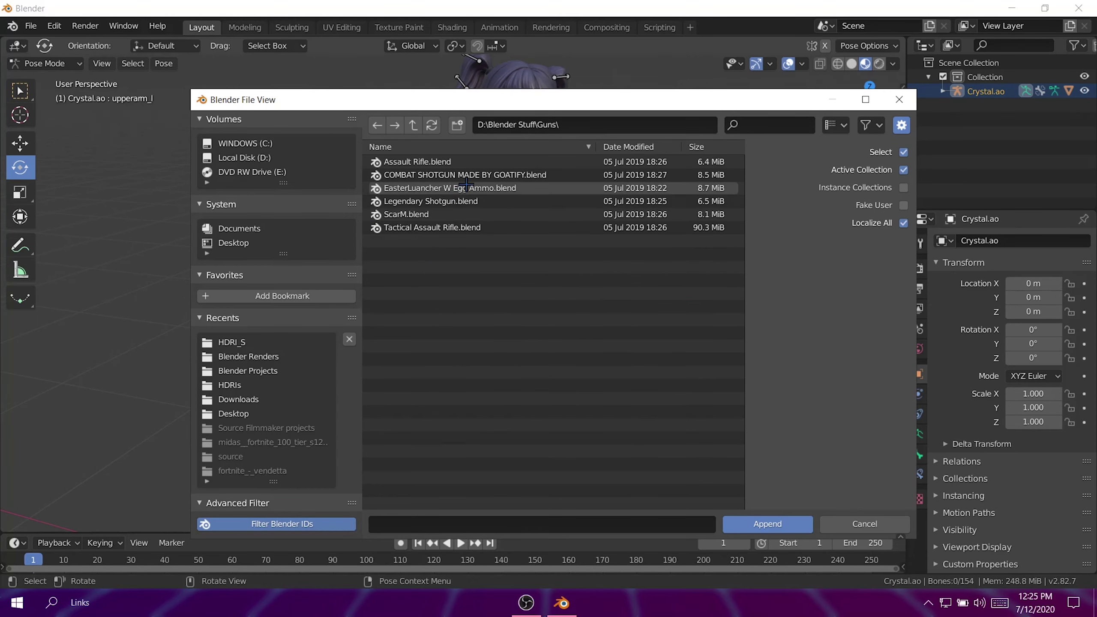
left_click(413, 126)
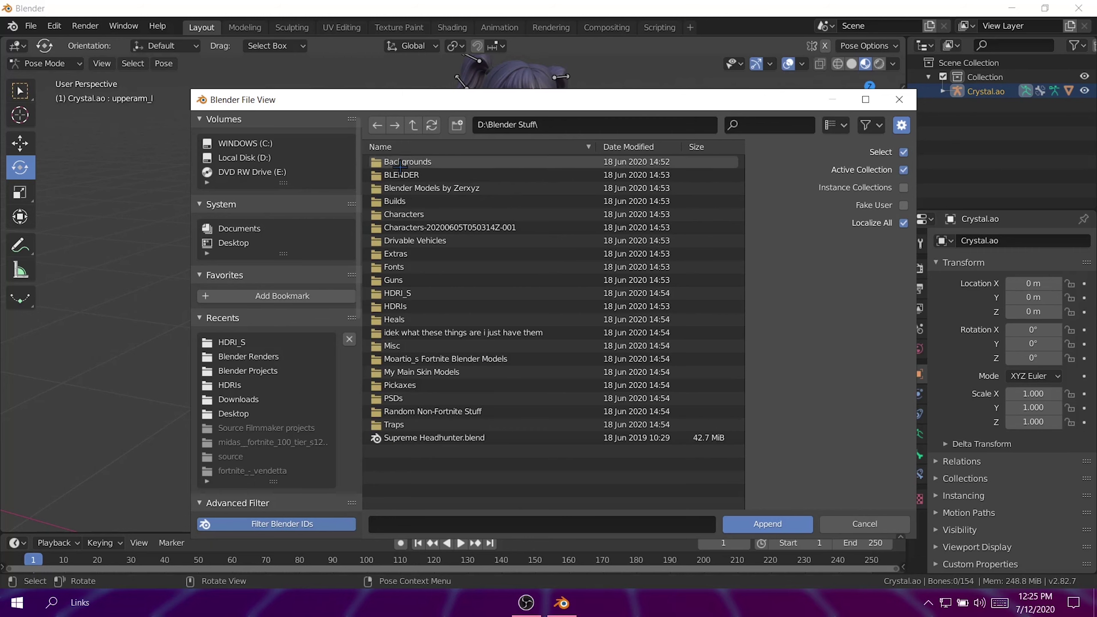
- Append SK_Pistol_HandCannon_BR.ao and SK_Pistol_HandCannon_BR.mo from the Object folder of DeagleM.blend in the BLENDER folder
double_click(424, 214)
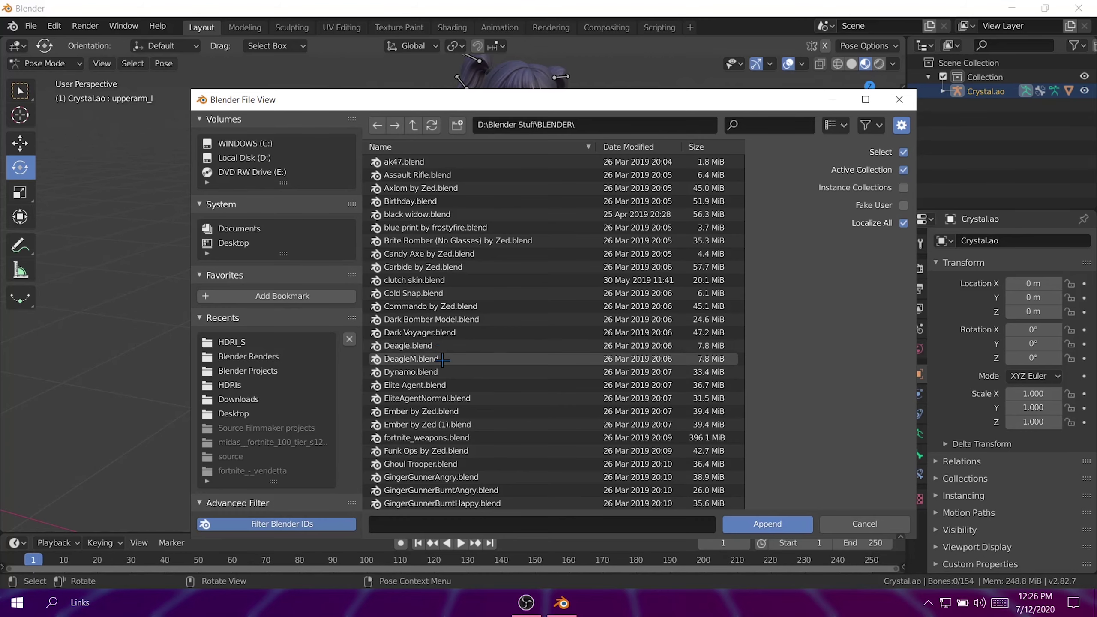
double_click(437, 359)
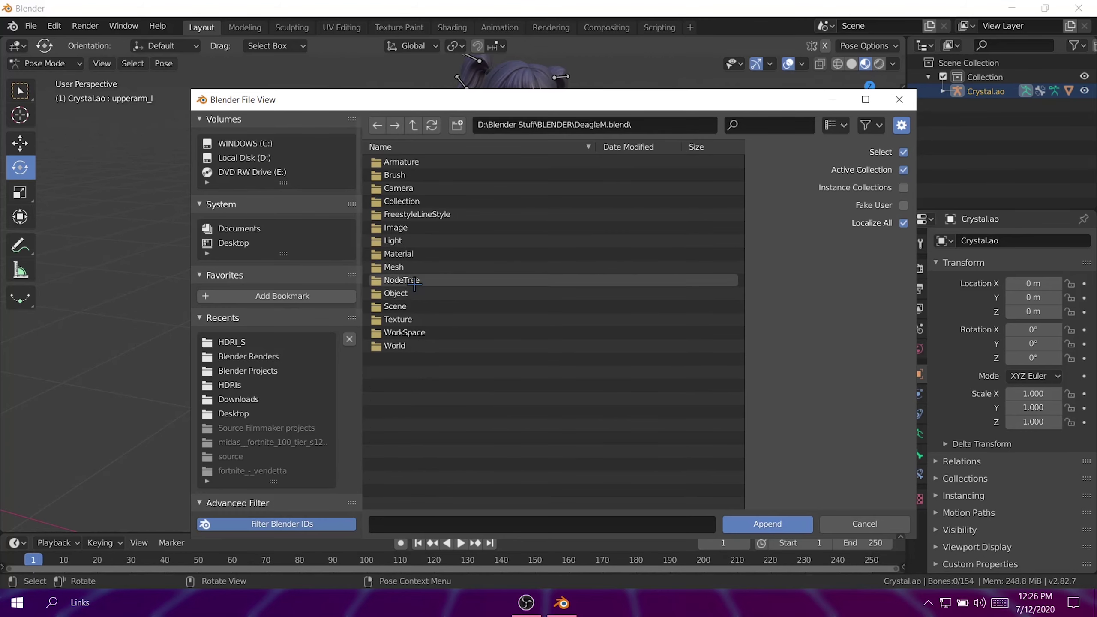
double_click(415, 293)
left_click_drag(419, 297, 445, 186)
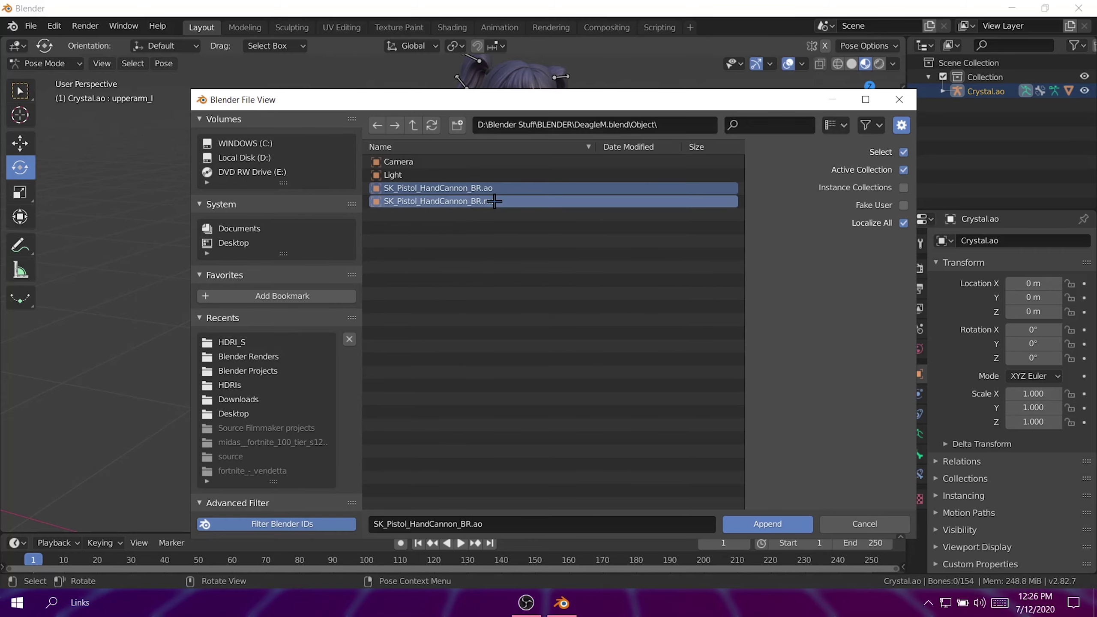
left_click(767, 524)
- Switch to Object Mode, hide the pistol's armature and select the pistol mesh at the character's feet
scroll(559, 349, "down", 6)
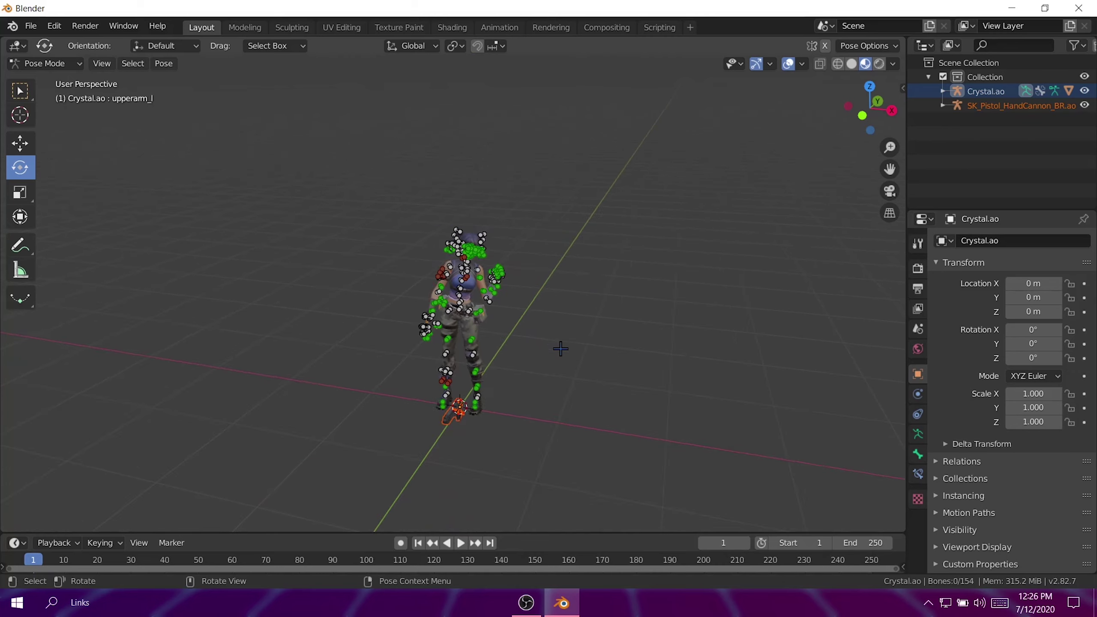
scroll(449, 428, "up", 4)
middle_click_drag(299, 453, 892, 272)
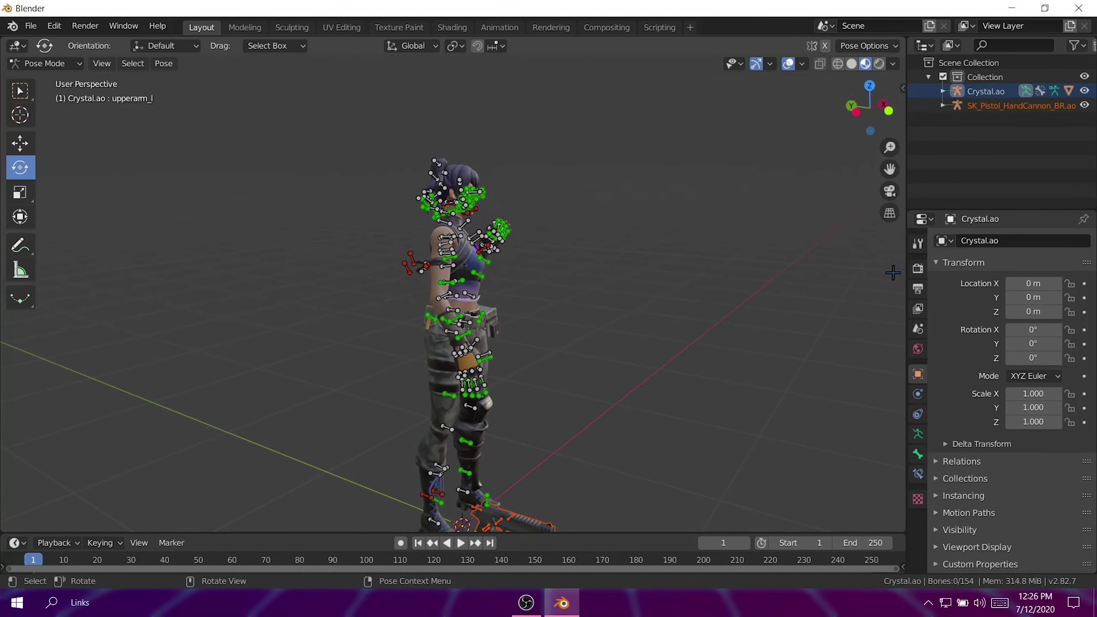
left_click_drag(889, 170, 835, 34)
scroll(495, 458, "up", 4)
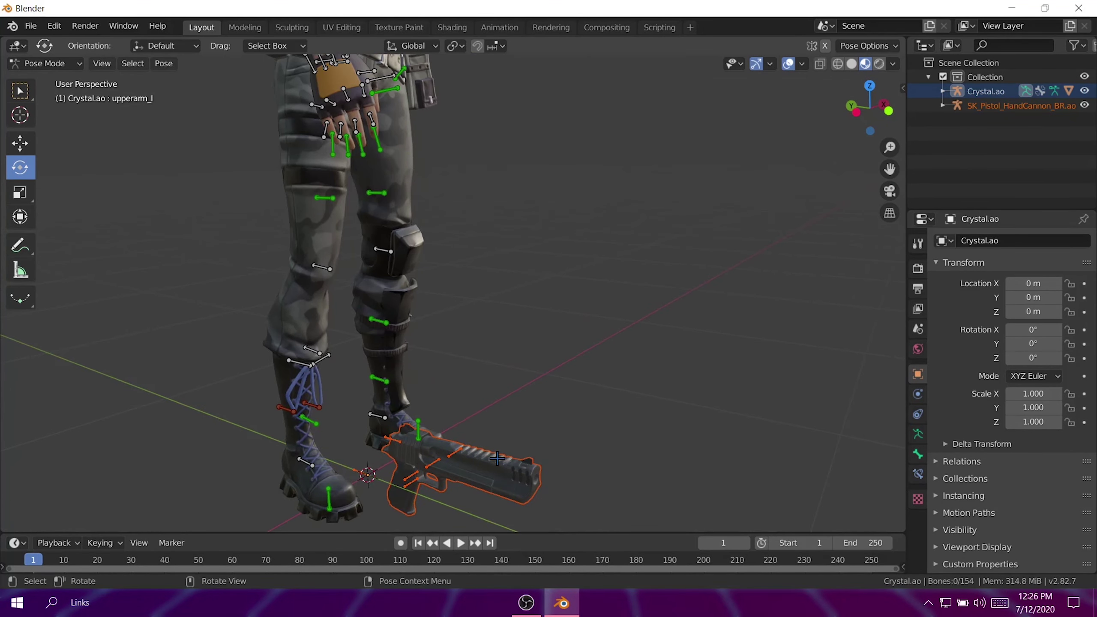
scroll(497, 458, "down", 4)
left_click(17, 144)
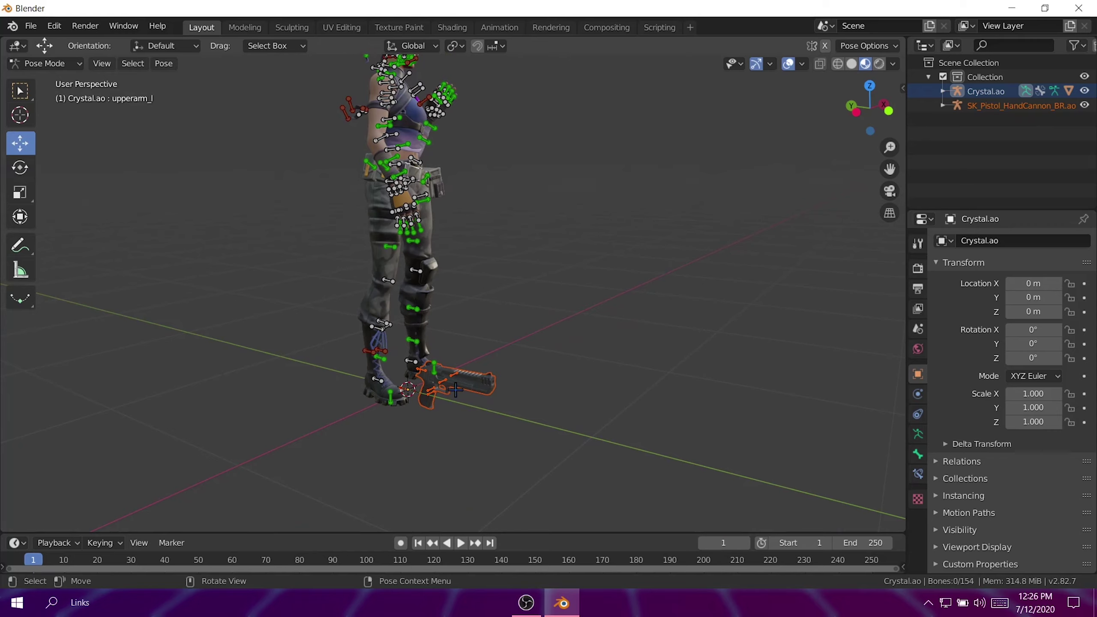
left_click(59, 64)
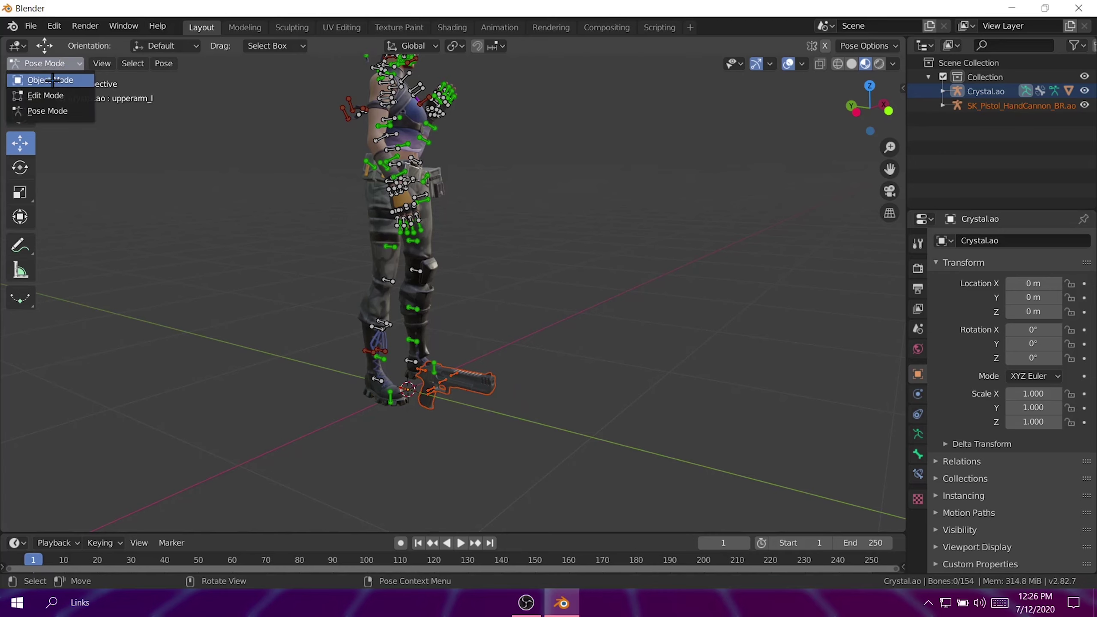
left_click(51, 80)
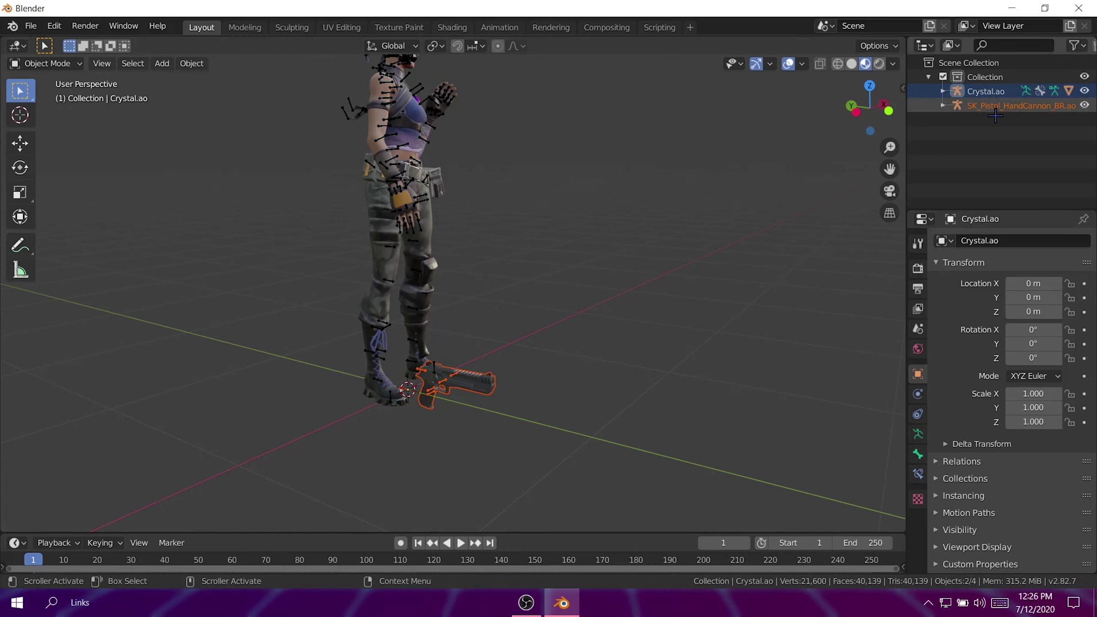
left_click(439, 390)
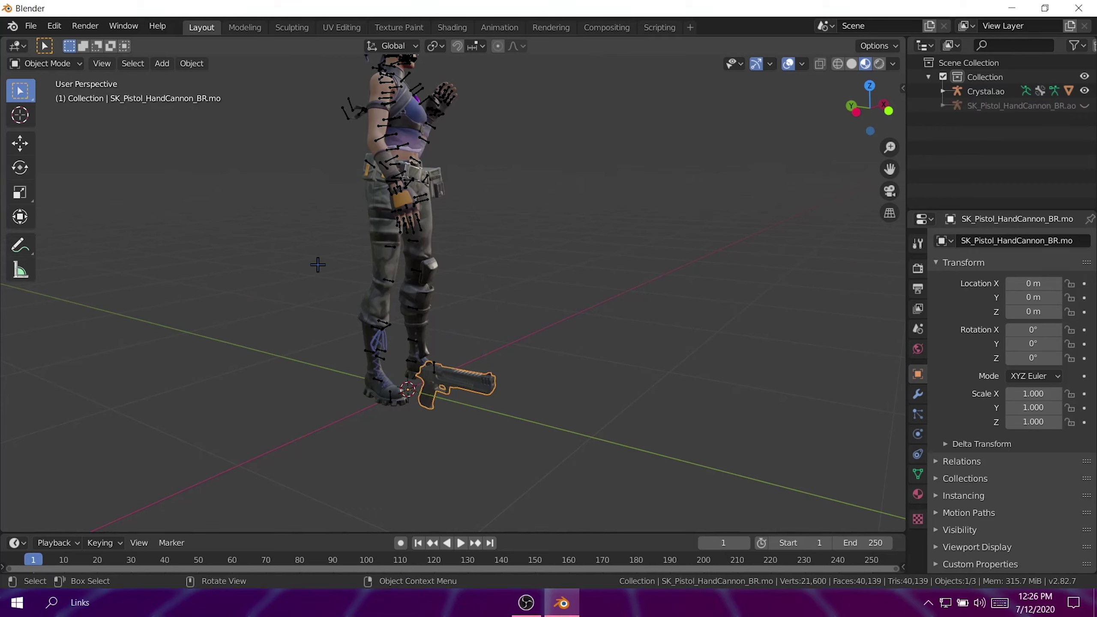
- Move the pistol up from the floor to just beside the character's raised left hand, at about Z 119.56 m
left_click(21, 145)
left_click_drag(404, 388, 443, 201)
middle_click_drag(442, 201, 516, 211)
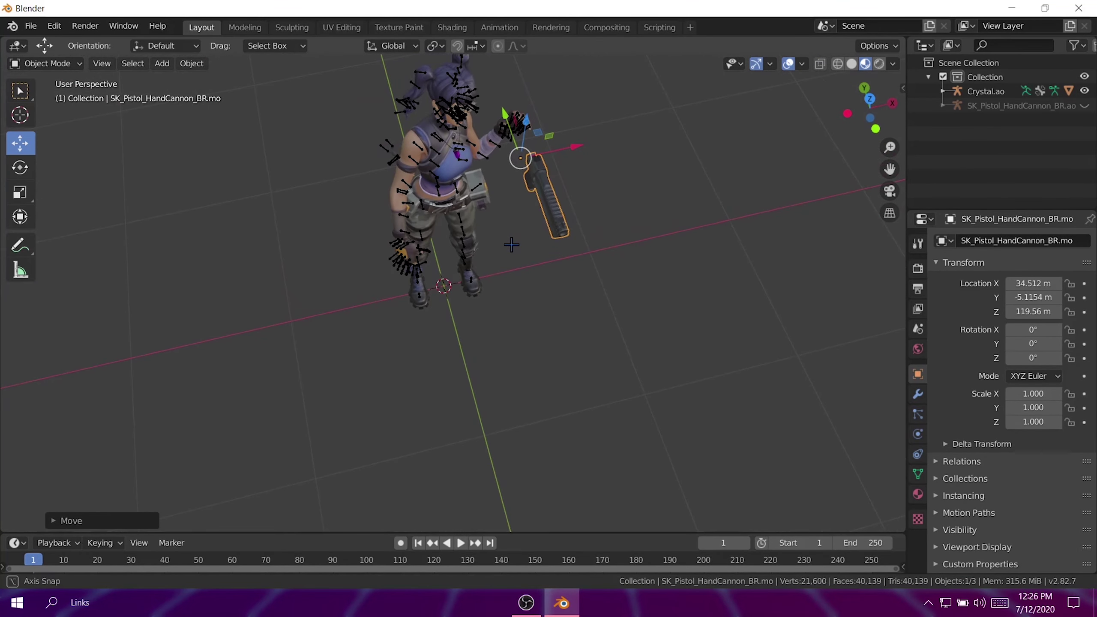
scroll(561, 290, "up", 3)
scroll(583, 307, "down", 3)
middle_click_drag(582, 307, 600, 239)
scroll(600, 239, "up", 5)
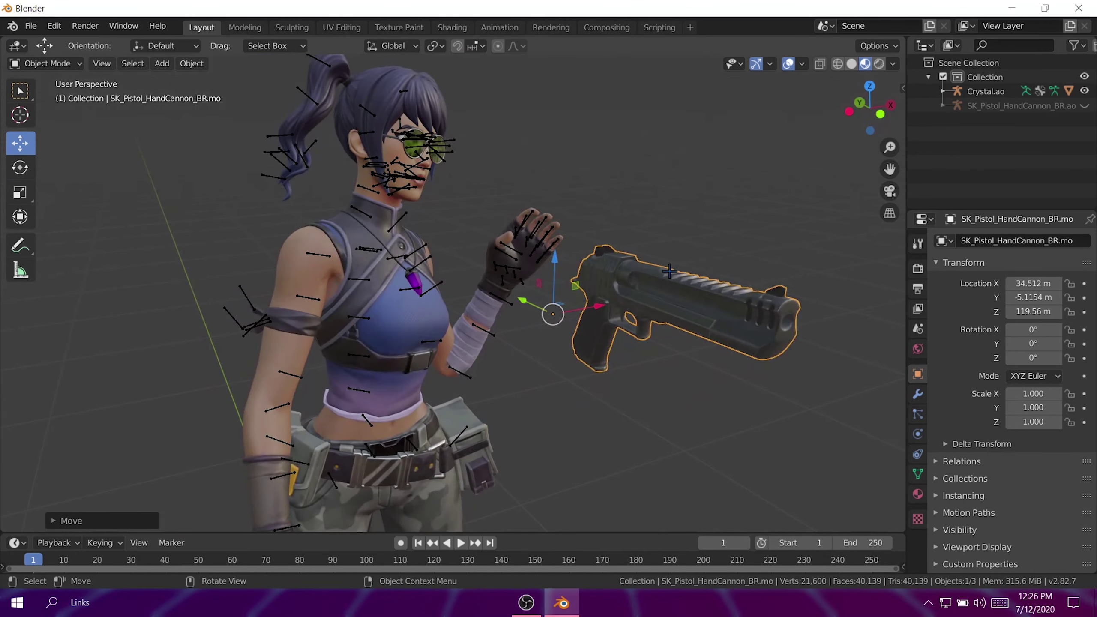
- Scale the pistol down to about 0.717 and move it up against the left hand
key("s")
left_click(705, 253)
left_click_drag(553, 314, 492, 237)
middle_click_drag(540, 233, 557, 342)
left_click_drag(496, 216, 509, 207)
- Rotate the pistol to about X -6.19°, Y 21.9°, Z 10.3° to align with the hand, and hide the Crystal.ao armature
left_click(20, 168)
middle_click_drag(569, 346, 601, 225)
left_click_drag(505, 202, 516, 182)
scroll(522, 246, "up", 4)
mouse_move(614, 251)
middle_mouse_down()
mouse_move(523, 246)
mouse_move(634, 245)
middle_mouse_up()
left_click(1085, 92)
- Move the pistol's grip into the left palm, at about X 29.569 m, Y 6.0721 m
left_click(20, 143)
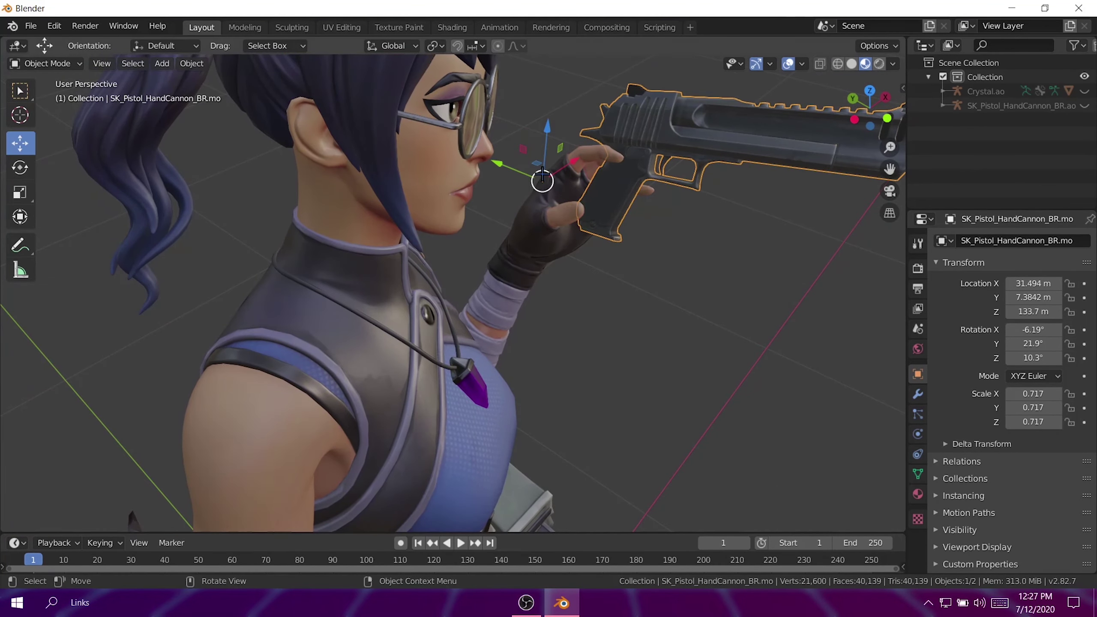
left_click_drag(492, 163, 525, 177)
left_click_drag(598, 181, 590, 188)
mouse_move(534, 182)
left_mouse_down()
mouse_move(503, 172)
mouse_move(529, 175)
left_mouse_up()
- Rotate the pistol to about X -11.2°, Y -6.63°, Z 9.63° so the grip follows the palm
left_click(20, 167)
middle_click_drag(596, 242, 752, 312)
left_click_drag(889, 169, 942, 175)
scroll(355, 176, "up", 3)
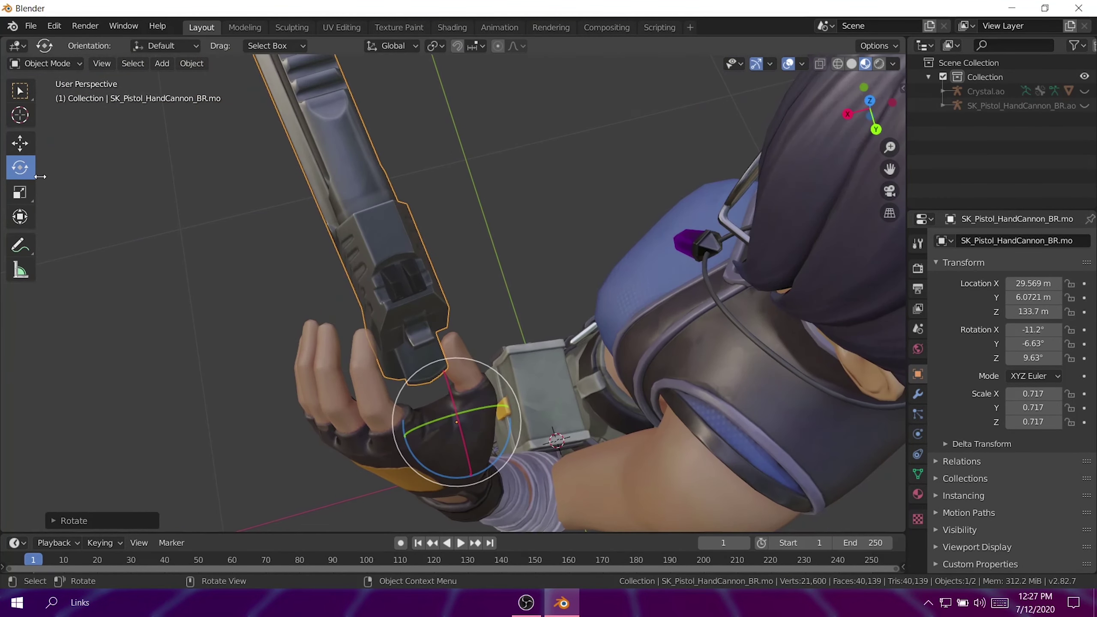
- Move the pistol deeper into the hand, to about X 29.355 m, Y 9.3842 m, Z 133.17 m
left_click(20, 143)
left_click_drag(465, 428, 474, 449)
middle_click_drag(474, 448, 581, 387)
left_click_drag(641, 248, 670, 252)
- Fine-tune the pistol's rotation and position so its grip sits between the thumb and fingers
left_click(20, 167)
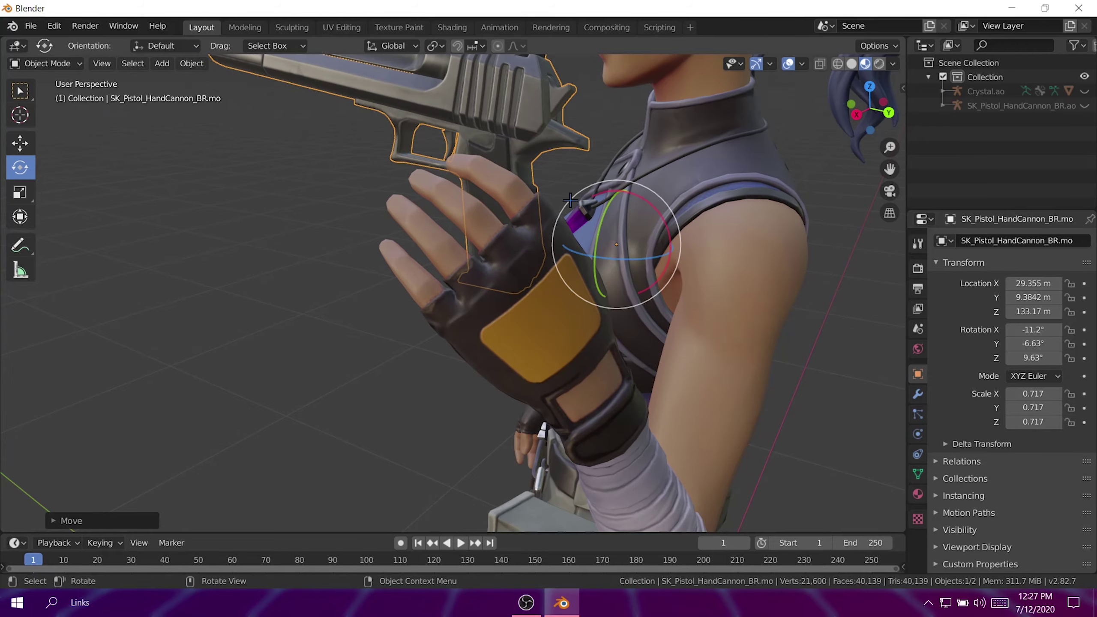
left_click_drag(642, 199, 616, 268)
left_click(19, 143)
left_click(626, 255)
middle_click_drag(626, 224, 876, 181)
left_click(563, 213)
scroll(779, 179, "up", 3)
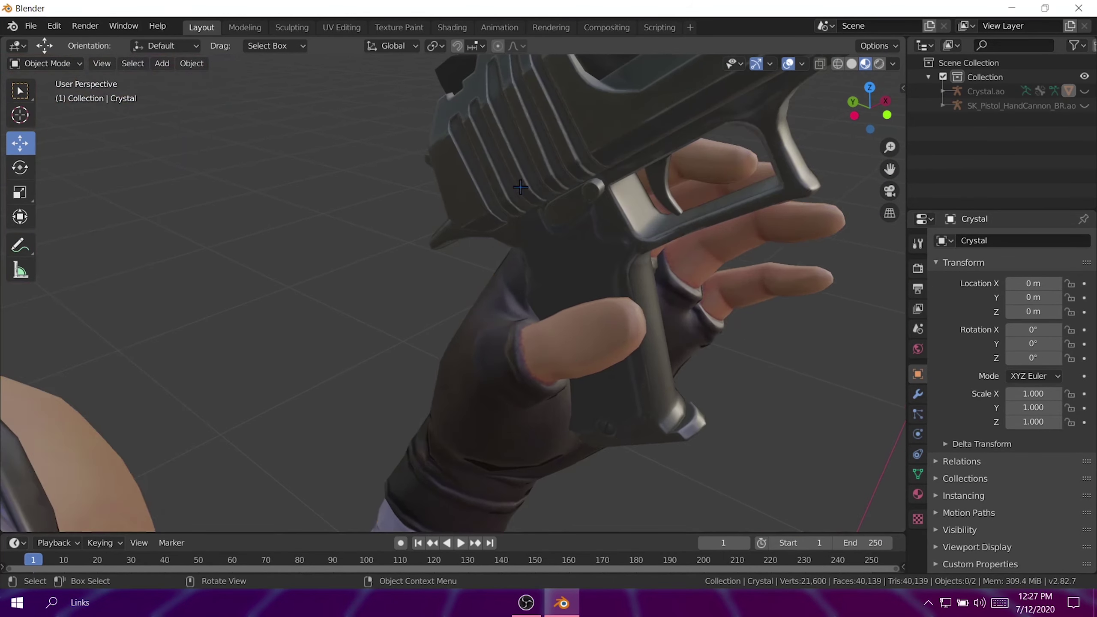
- Unhide the Crystal.ao armature, select it and switch it to Pose Mode
left_click(1084, 91)
left_click(488, 303)
left_click(47, 63)
left_click(311, 181)
left_click(695, 185)
left_click(324, 182)
left_click(48, 63)
left_click(61, 111)
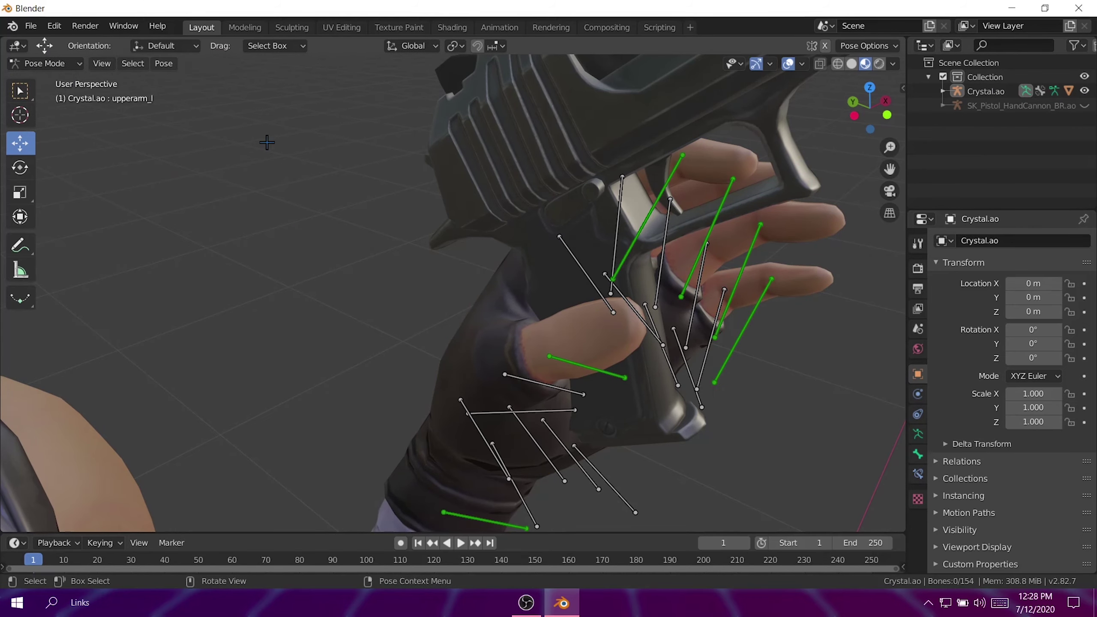
- Rotate the left thumb bones so the thumb wraps around the pistol grip
left_click(20, 167)
middle_click_drag(432, 302, 329, 449)
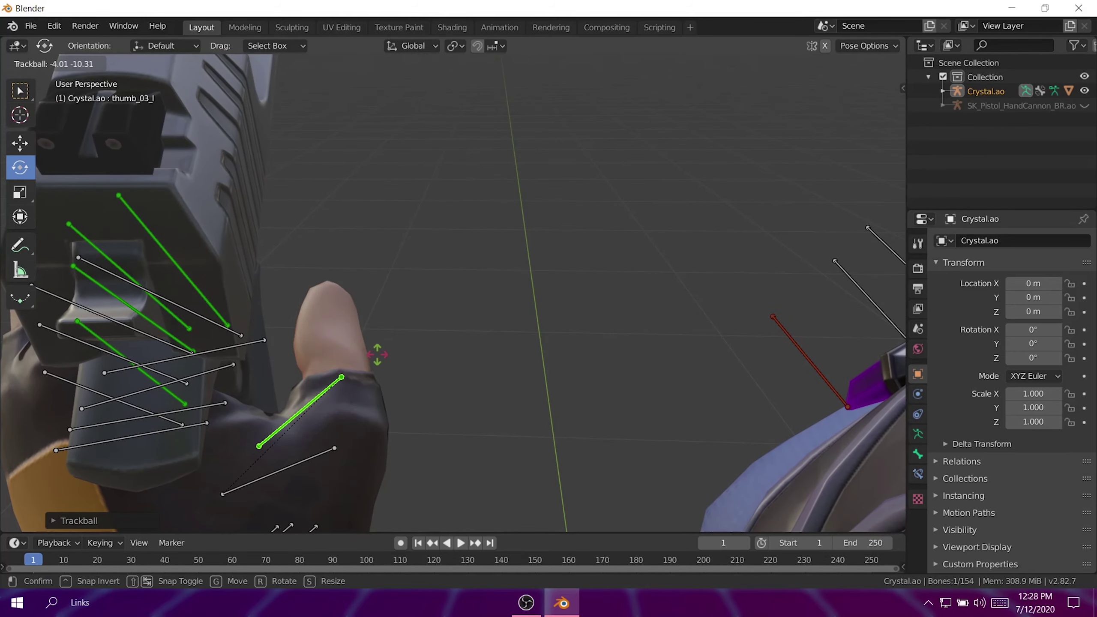
left_click(325, 453)
left_click_drag(325, 454, 316, 439)
left_click(20, 143)
left_click(531, 381)
middle_click_drag(302, 423, 403, 281)
- Rotate the left index finger bones to bring the finger onto the pistol's trigger
left_click(460, 338)
key("shift+space")
key("r")
left_click_drag(601, 346, 575, 320)
middle_click_drag(574, 320, 396, 262)
left_click(395, 262)
left_click(383, 252)
left_click_drag(391, 258, 396, 255)
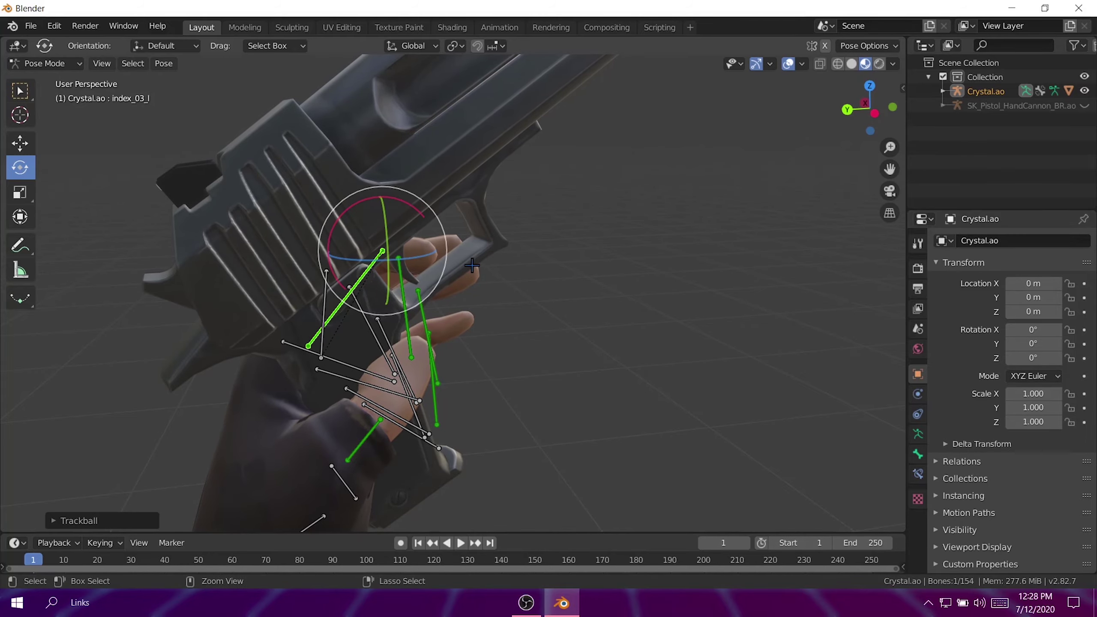
key("r")
key("z")
left_click(396, 255)
- Rotate the middle_02_l and middle_01_l bones to curl the left middle finger around the pistol grip
middle_click_drag(397, 254, 538, 277)
left_click(538, 276)
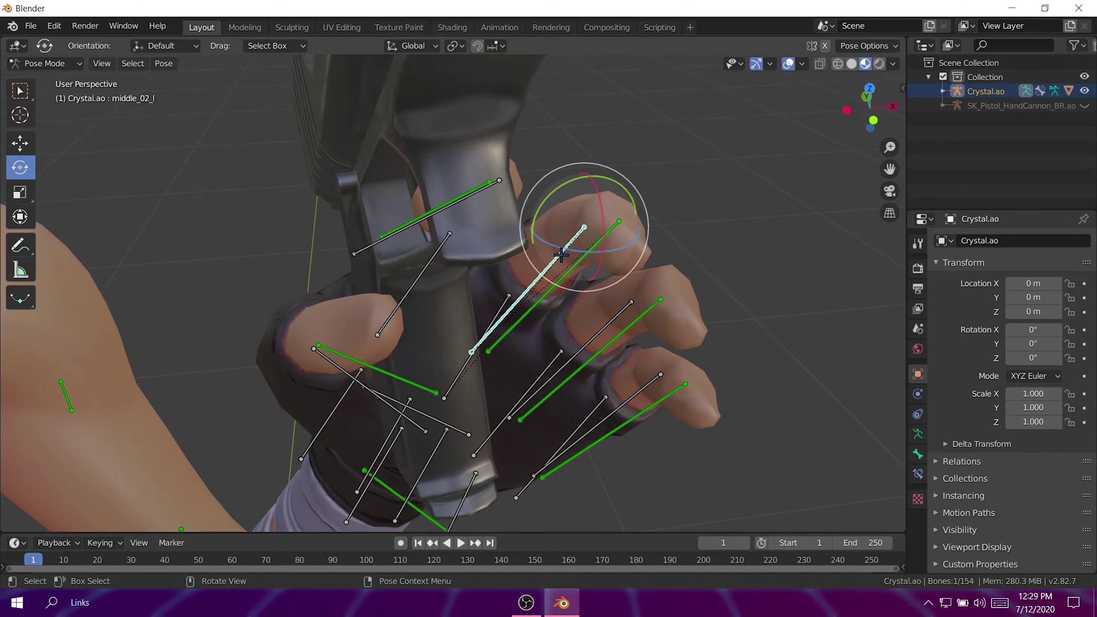
key("r")
key("r")
left_click(575, 245)
middle_click_drag(575, 245, 502, 344)
left_click(502, 344)
key("r")
key("r")
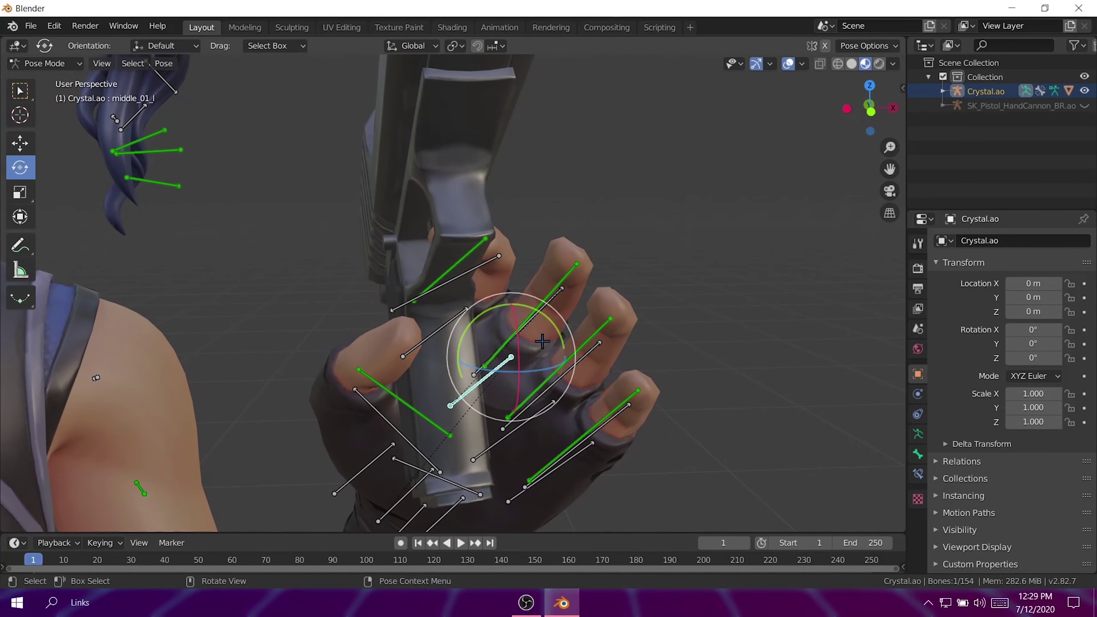
left_click(481, 362)
- Rotate the ring_01_l bone to fold the left ring finger over the pistol grip
left_click(557, 370)
key("r")
key("r")
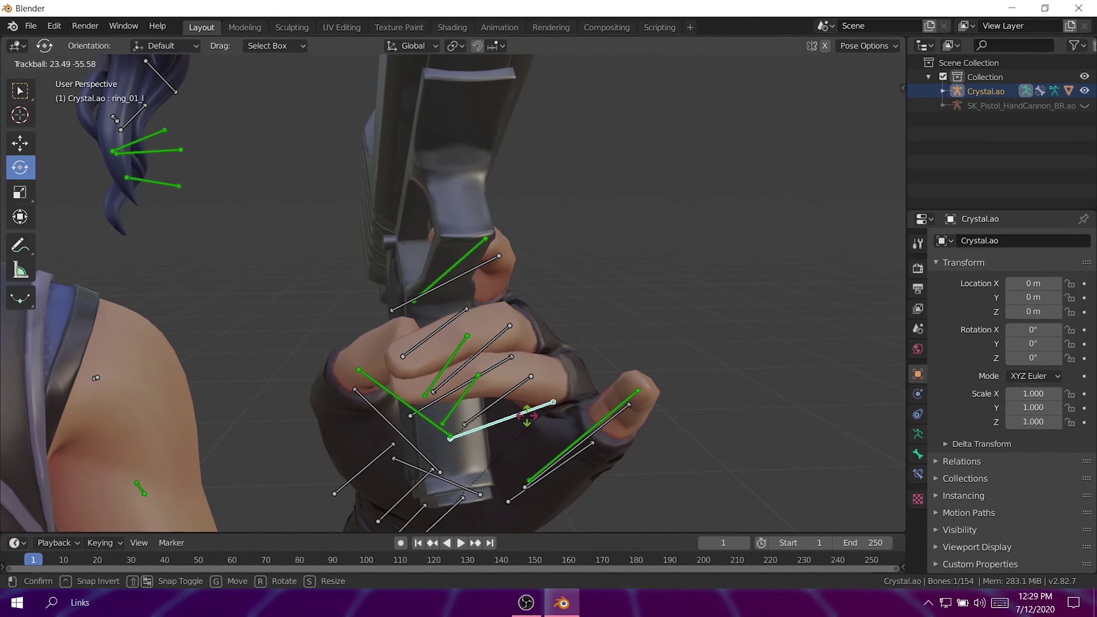
left_click(561, 389)
- Rotate the pinky_01_l bone to fold the left little finger over the pistol grip
left_click(579, 439)
key("r")
key("r")
left_click(580, 471)
left_click(656, 460)
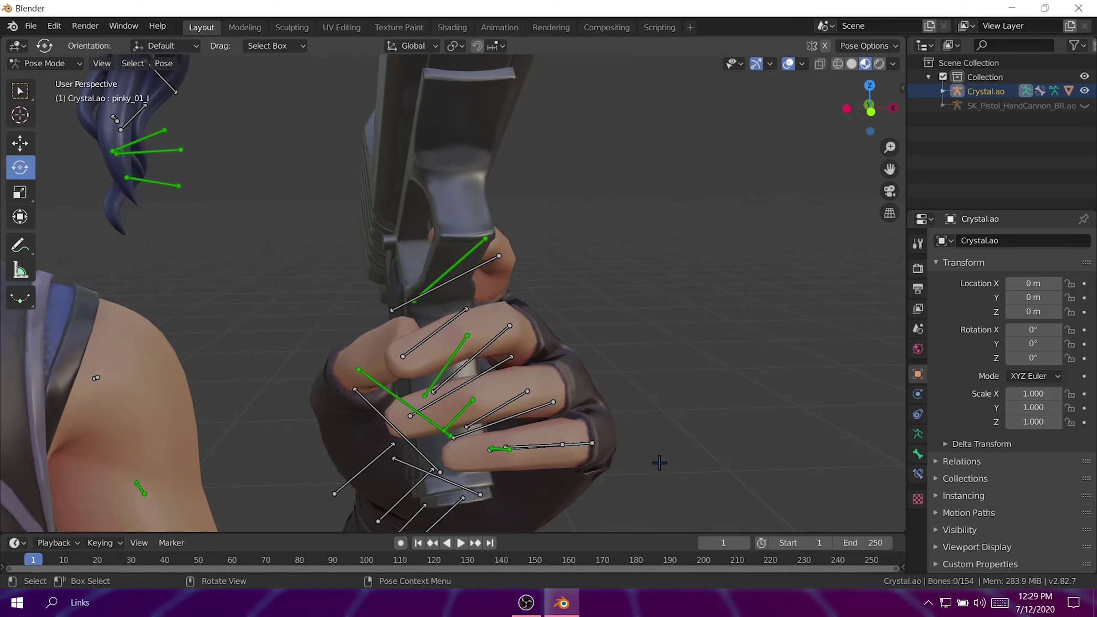
- Adjust the left middle finger's rotation so it sits closer against the pistol grip
middle_click_drag(656, 461, 465, 331)
left_click(465, 330)
left_click(435, 342)
key("r")
key("r")
left_click(453, 400)
- Rotate the ring_02_l and pinky_02_l bones to tighten the ring and little fingers around the grip
left_click(453, 403)
key("r")
key("r")
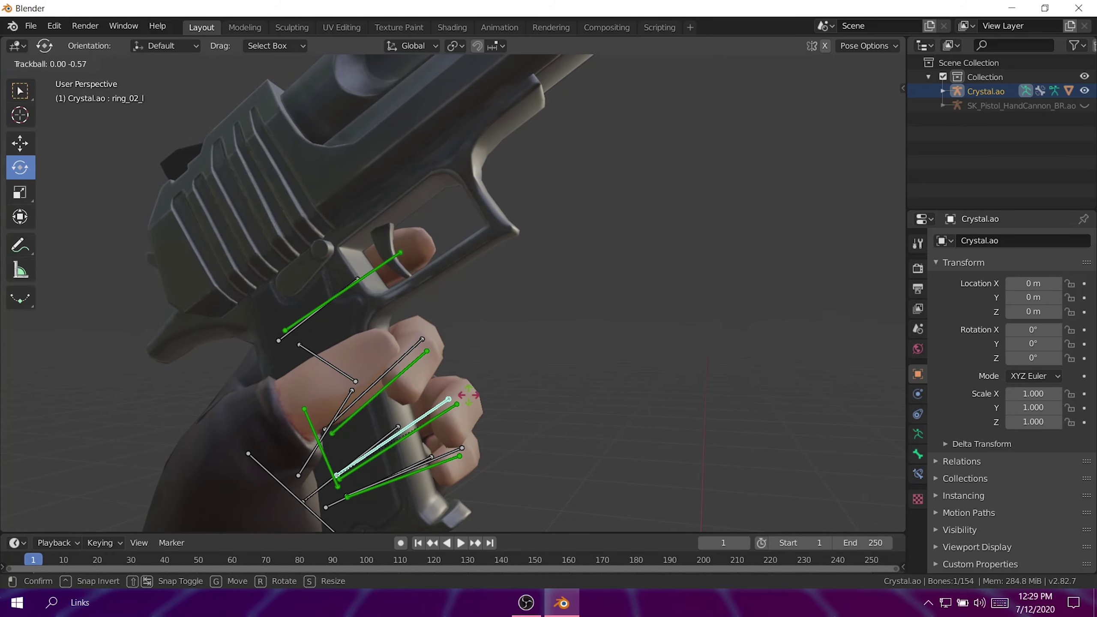
left_click(543, 451)
left_click(460, 452)
key("r")
key("r")
left_click(462, 448)
middle_click_drag(463, 447, 475, 330)
left_click(568, 458)
- Return to Object Mode, hide the character's armature and inspect the finished pose with the pistol
scroll(476, 331, "down", 6)
key("ctrl+Tab")
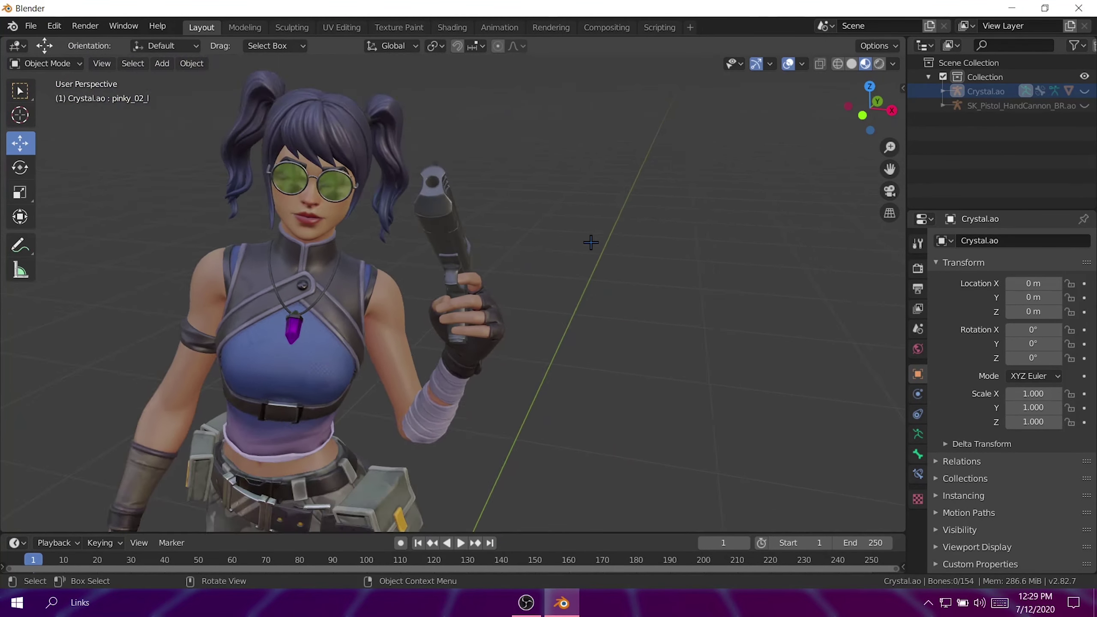
scroll(547, 239, "up", 2)
middle_click_drag(320, 174, 543, 250)
scroll(555, 245, "down", 3)
scroll(556, 245, "up", 4)
scroll(552, 248, "down", 3)
scroll(552, 247, "up", 2)
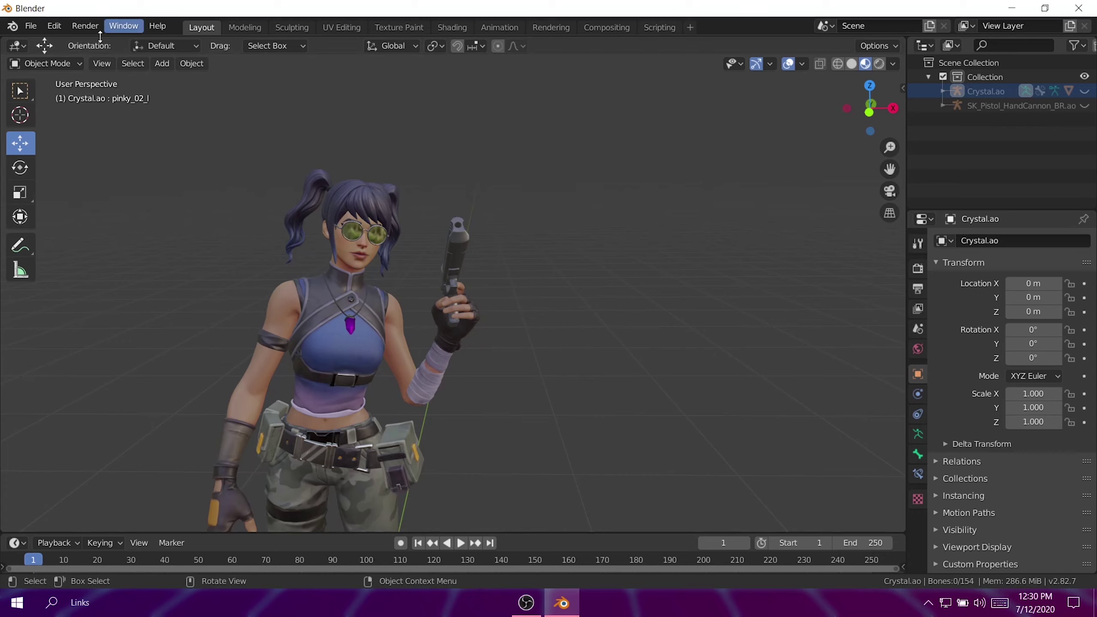
- Add a camera to the scene and raise it to about 1.61 m on Z, at the character's head height
left_click(161, 64)
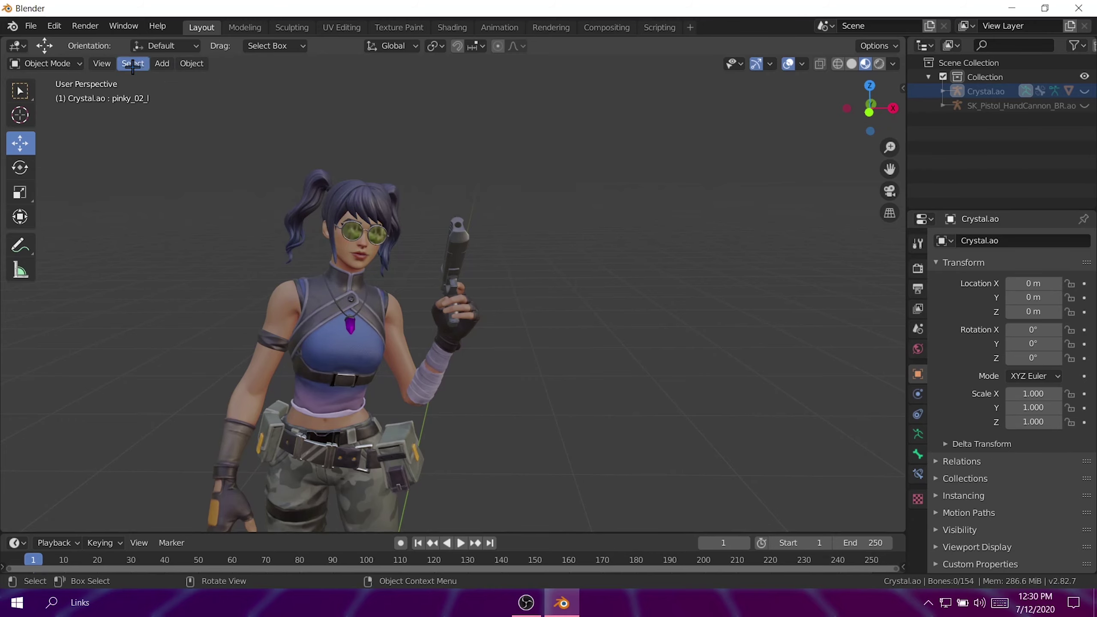
left_click(161, 63)
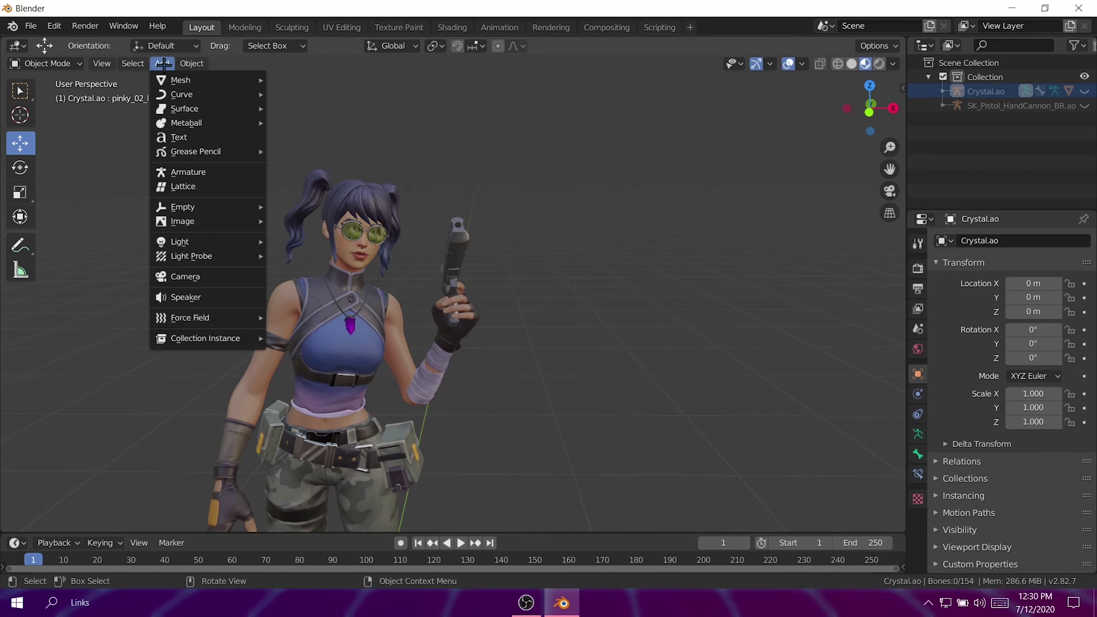
left_click(206, 276)
scroll(413, 513, "down", 4)
left_click_drag(403, 463, 411, 240)
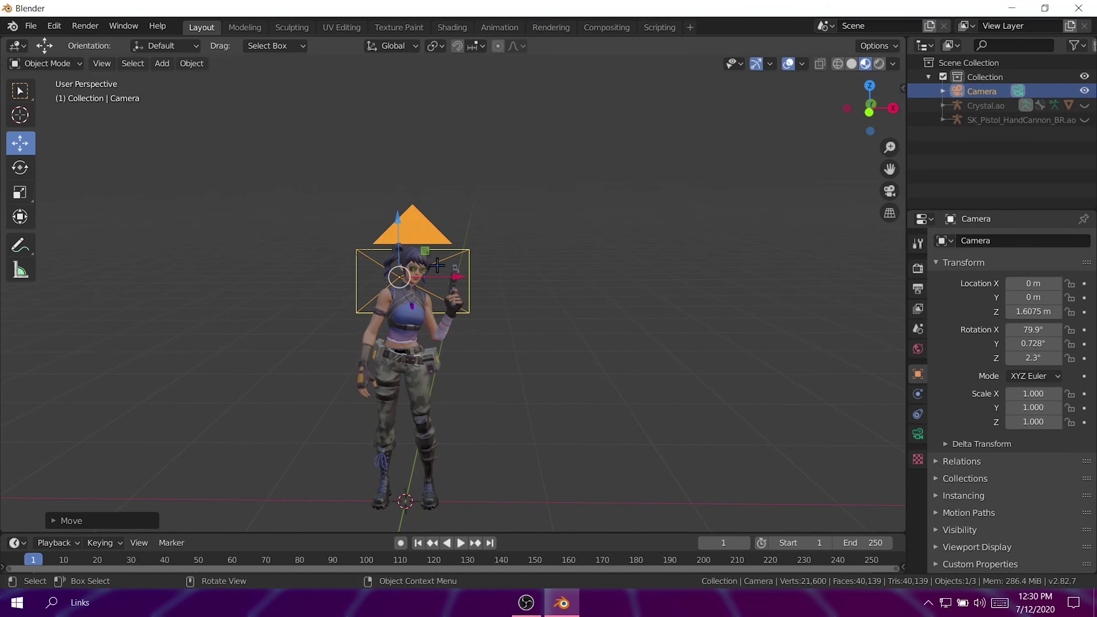
- Move the camera in front of the character to about 0.90 m on X and -1.90 m on Y
middle_click_drag(437, 265, 417, 346)
left_click_drag(412, 321, 680, 158)
left_click(680, 308)
middle_click_drag(680, 308, 533, 253)
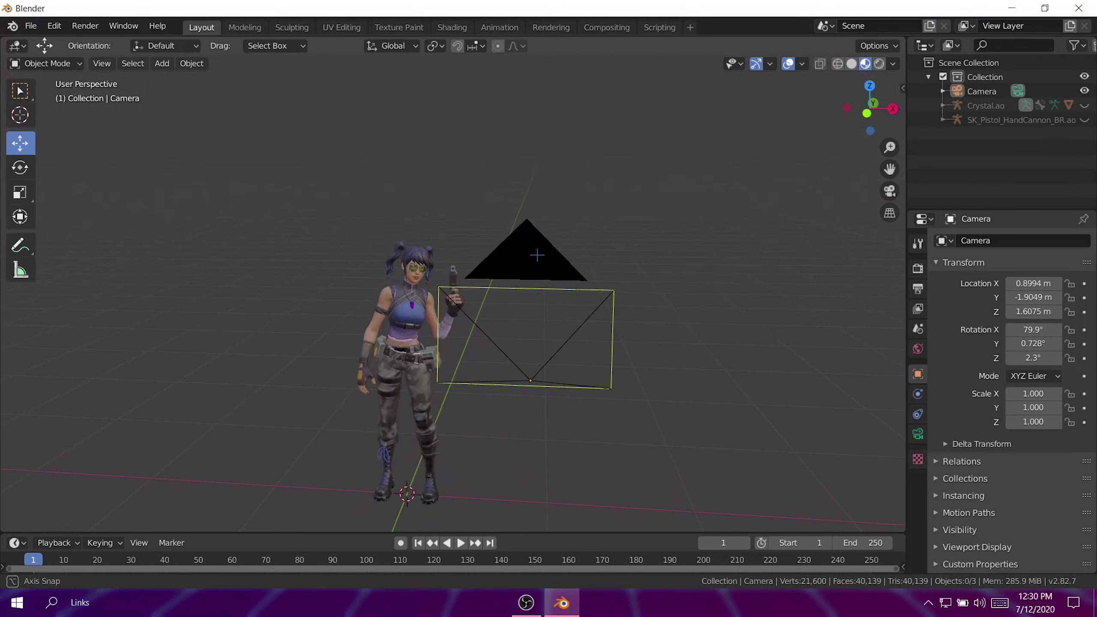
- Rotate the camera toward the character's upper body to about 91.3°, 4.18° and 22.3°, and check the framing through the camera
left_click(490, 244)
left_click(12, 173)
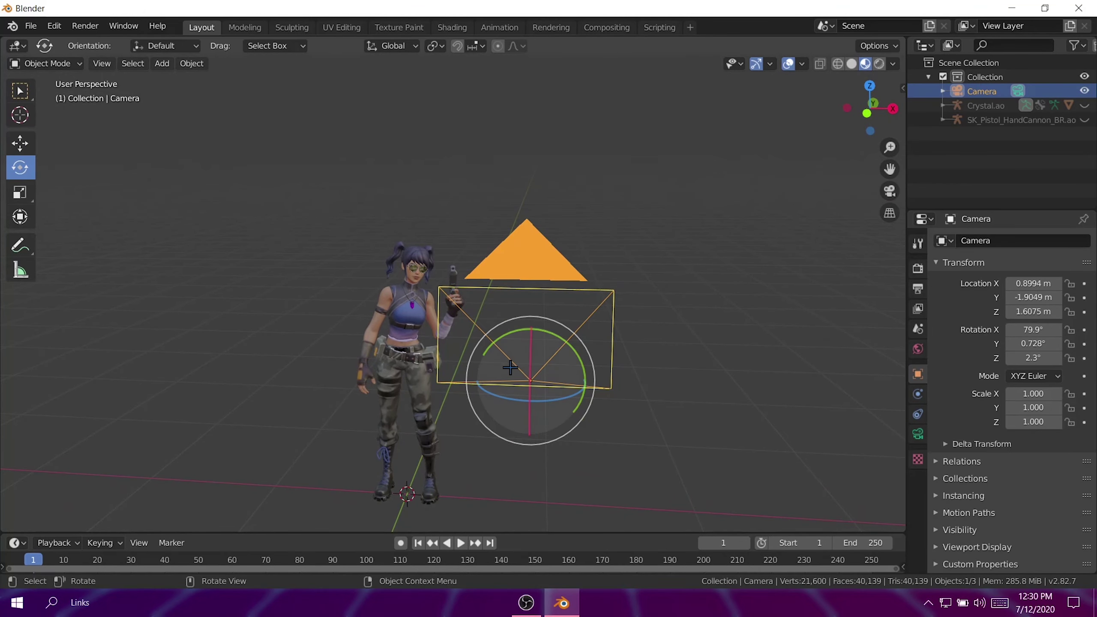
left_click_drag(510, 367, 535, 382)
left_click(688, 328)
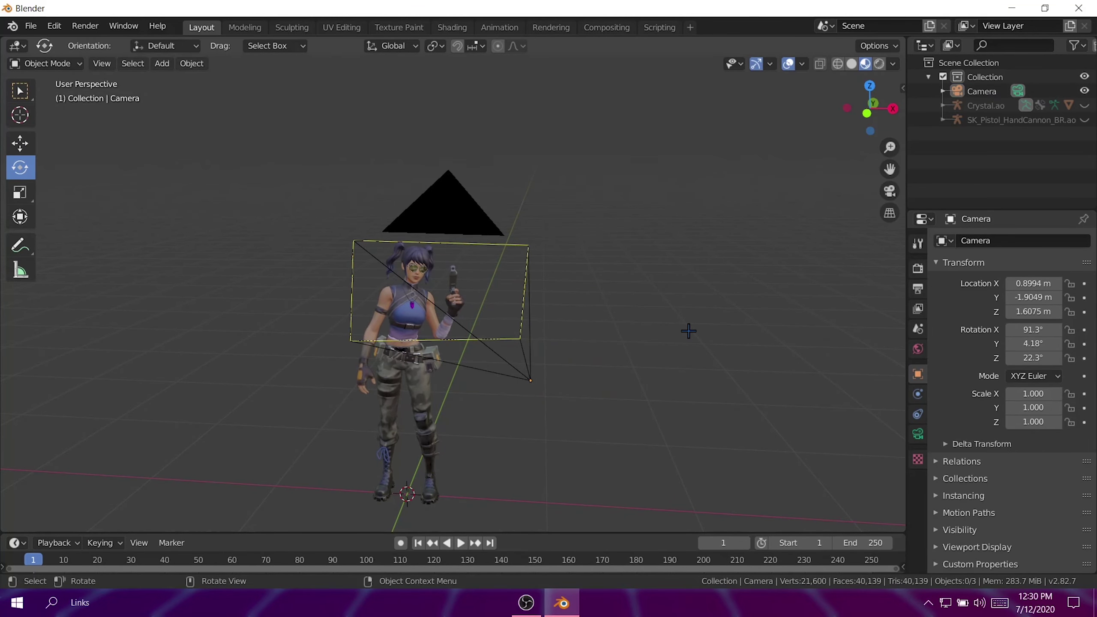
middle_click_drag(689, 328, 705, 269)
left_click(888, 192)
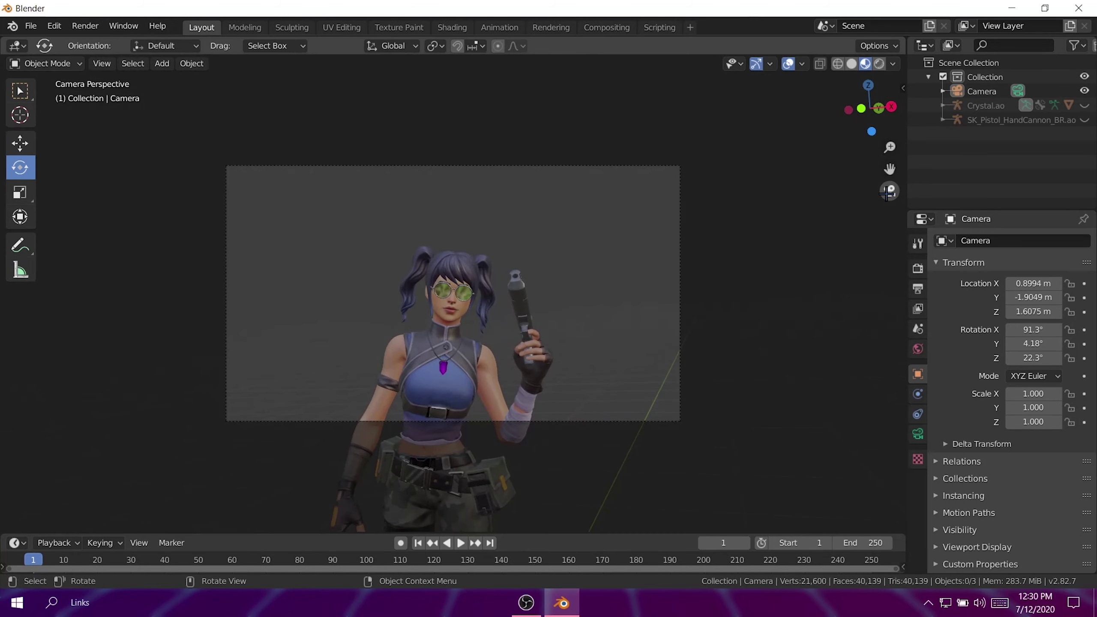
left_click(889, 188)
left_click(889, 190)
- Unhide the Crystal.ao armature, enter Pose Mode and select the R_lip_corner bone on the face
scroll(476, 249, "up", 4)
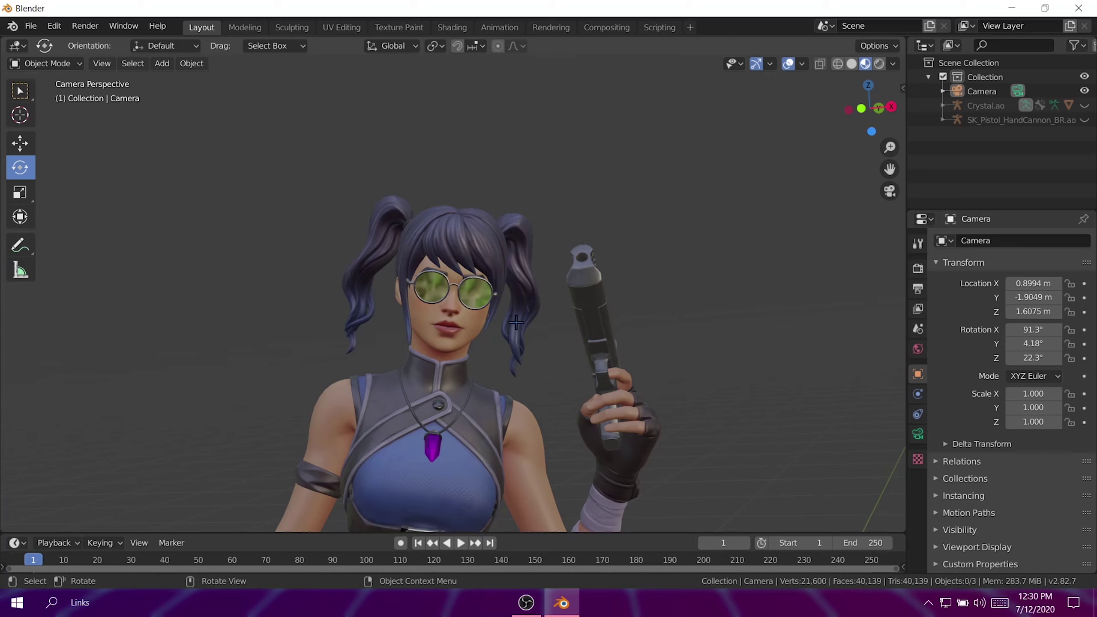
scroll(555, 314, "up", 5)
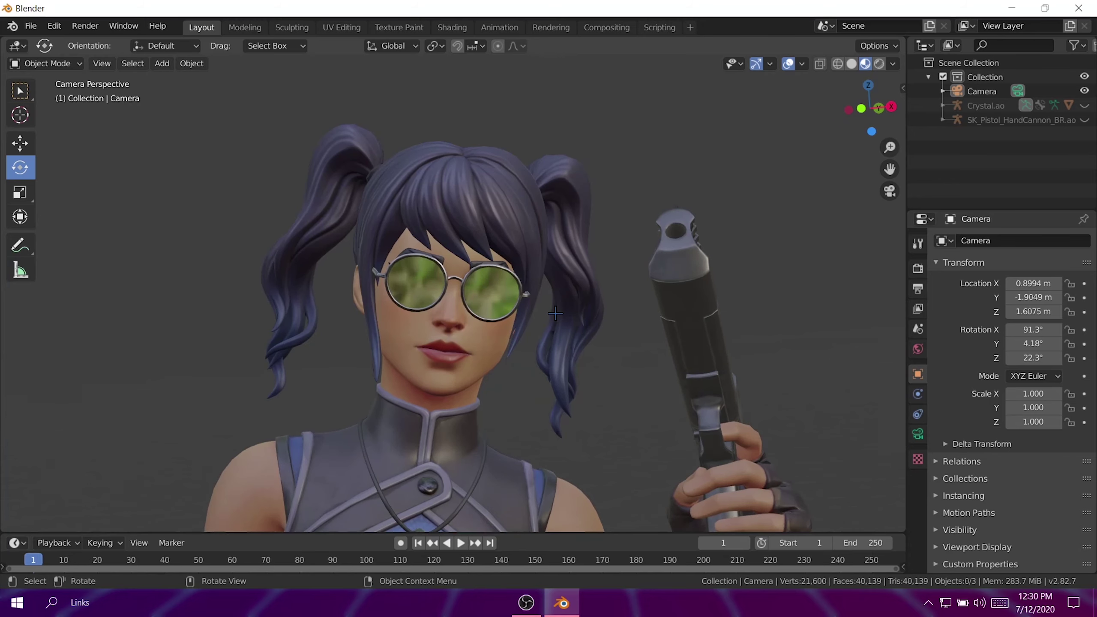
left_click(1085, 105)
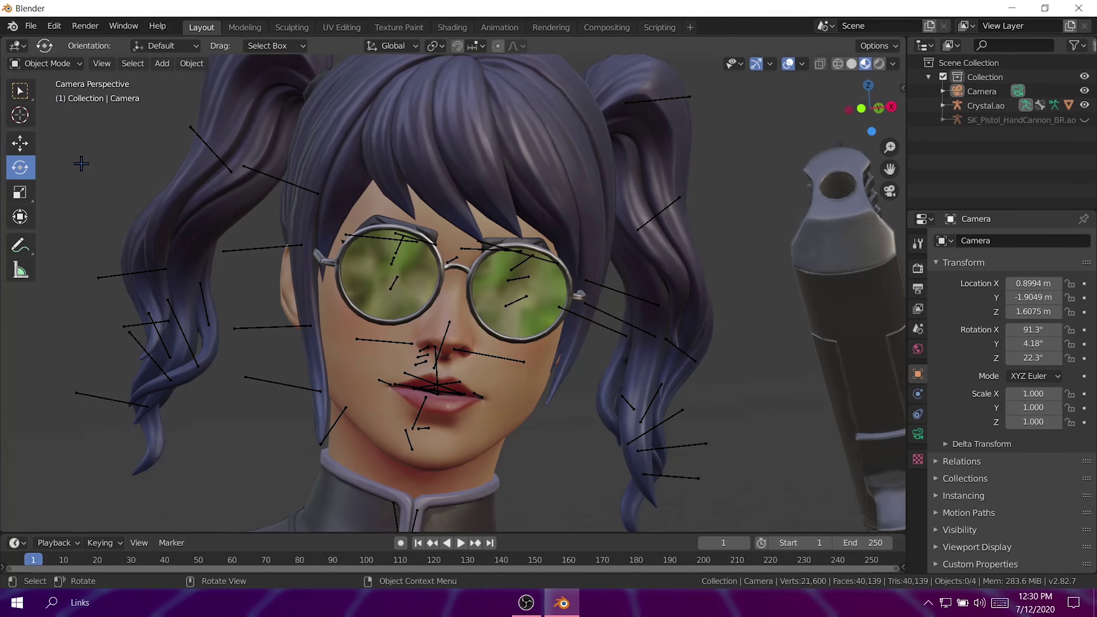
left_click(524, 126)
left_click(80, 63)
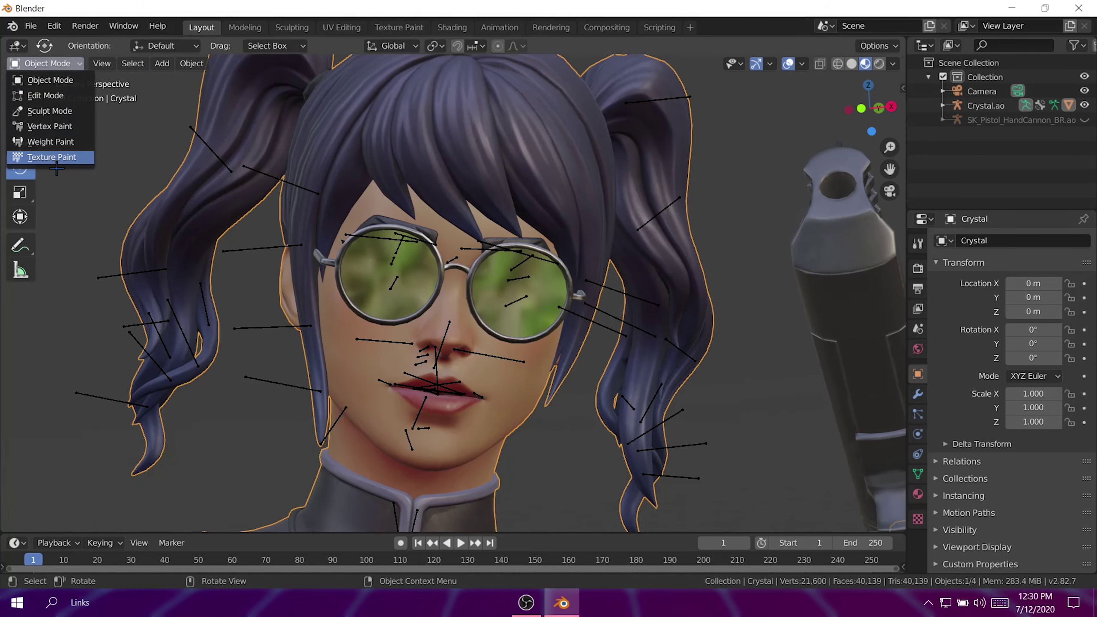
left_click(1012, 105)
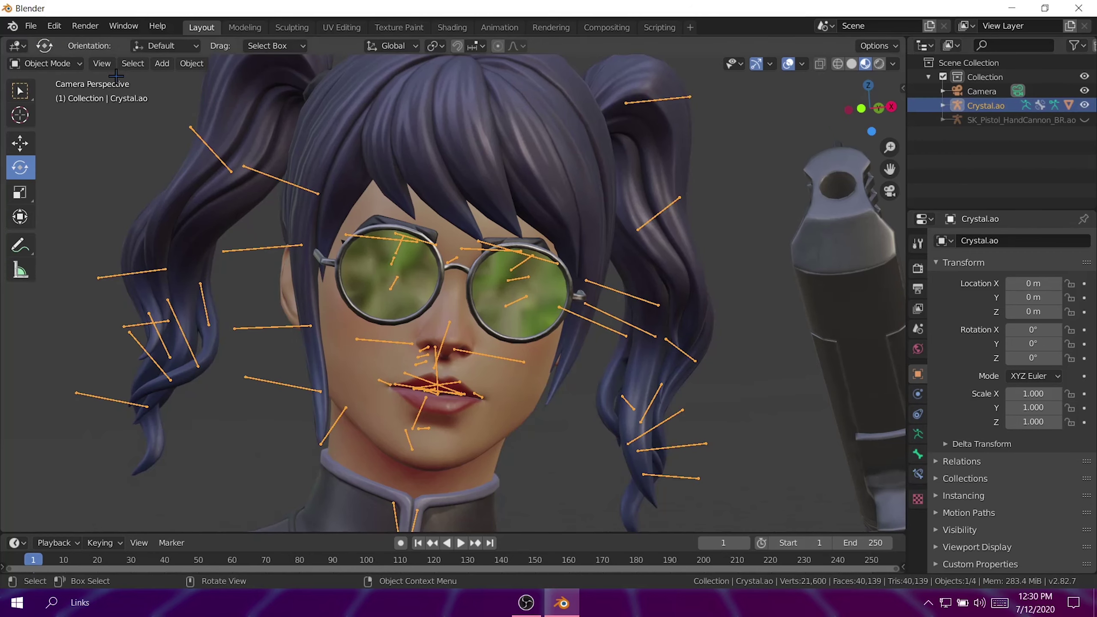
left_click(47, 63)
left_click(43, 116)
scroll(360, 338, "up", 3)
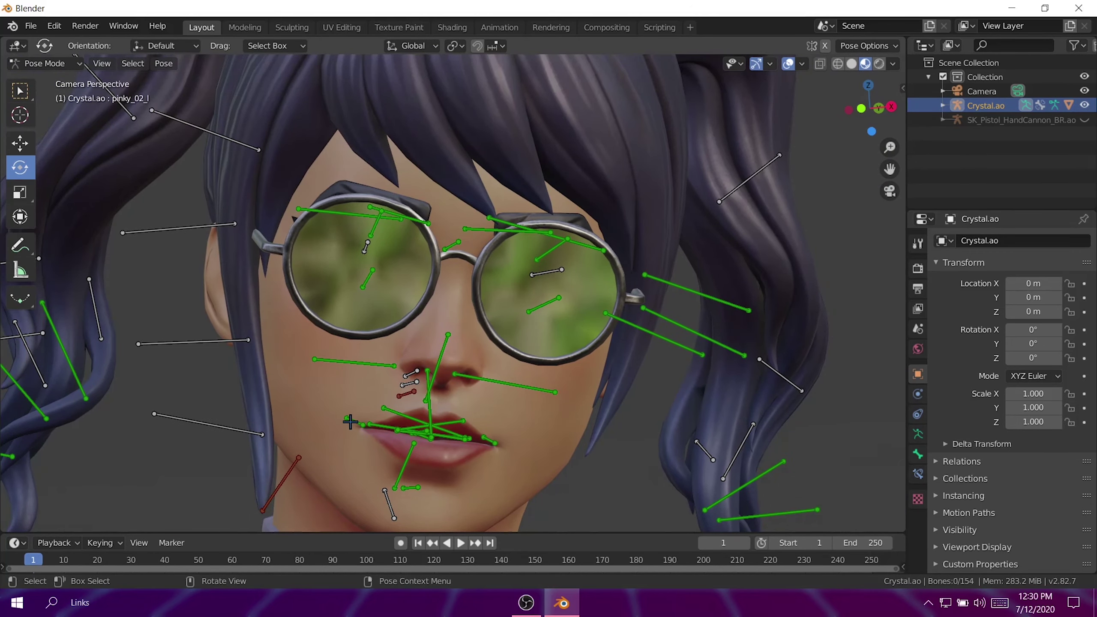
left_click(350, 419)
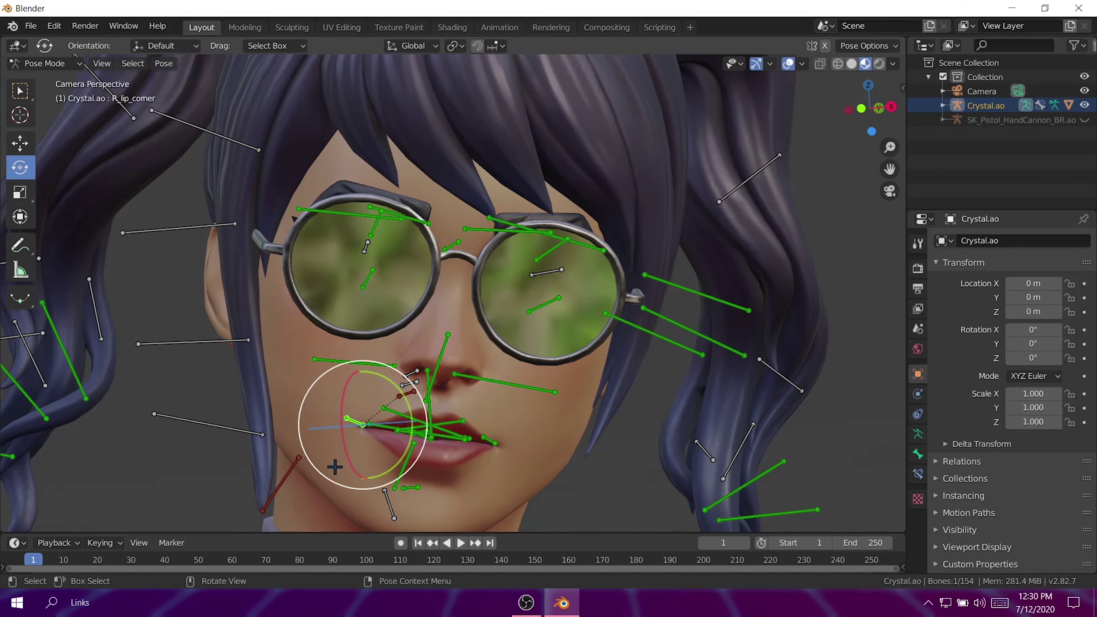
left_click(20, 143)
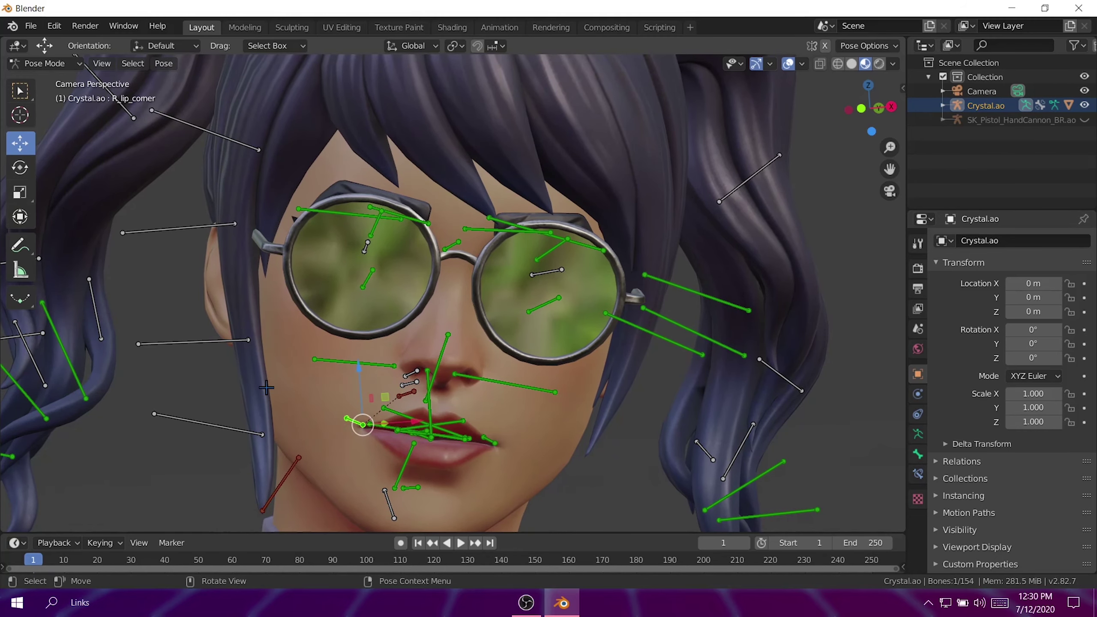
- Try to rotate the R_lip_corner bone, and undo the rotation
left_click(20, 168)
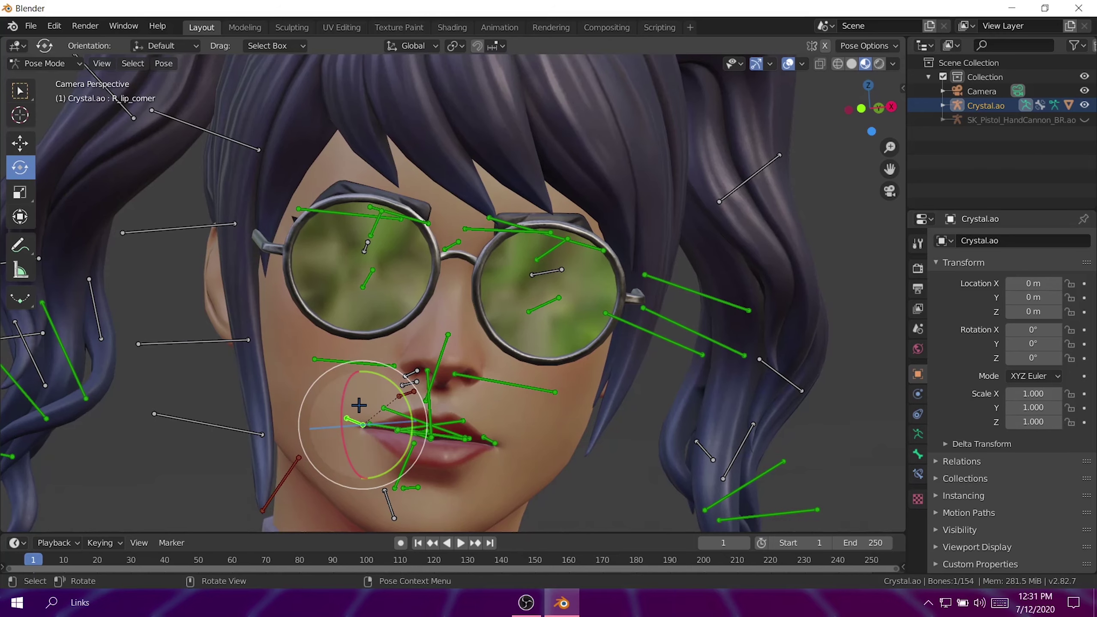
left_click_drag(360, 404, 310, 408)
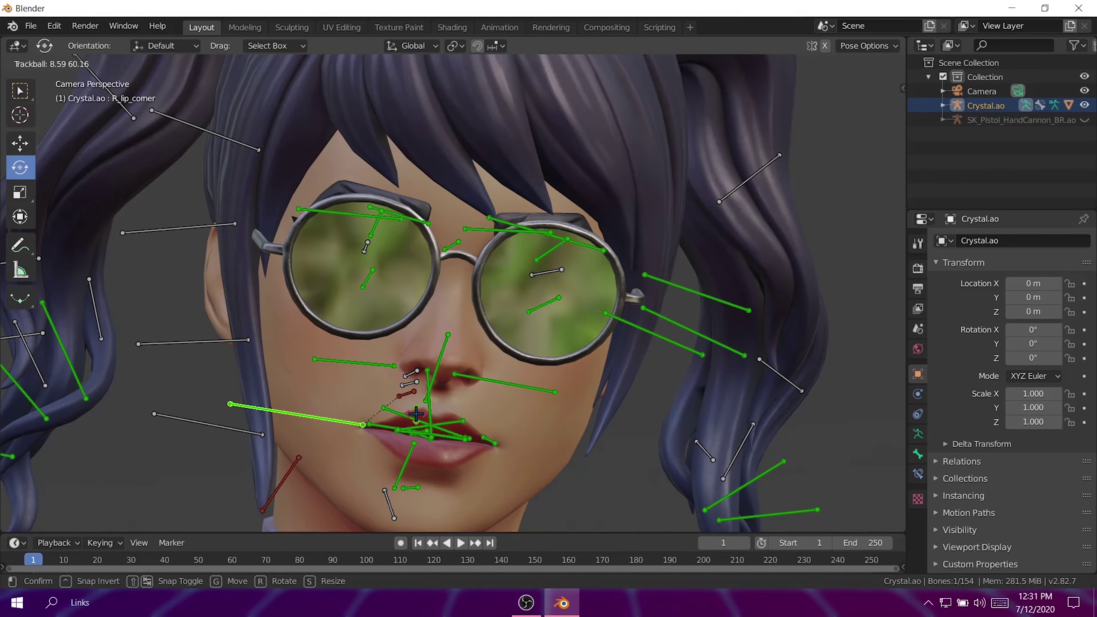
left_click_drag(416, 413, 417, 413)
key("ctrl+z")
- Move the R_lip_corner bone upward into a smirk and shift the R_brow_mid bone slightly toward the nose
left_click(22, 144)
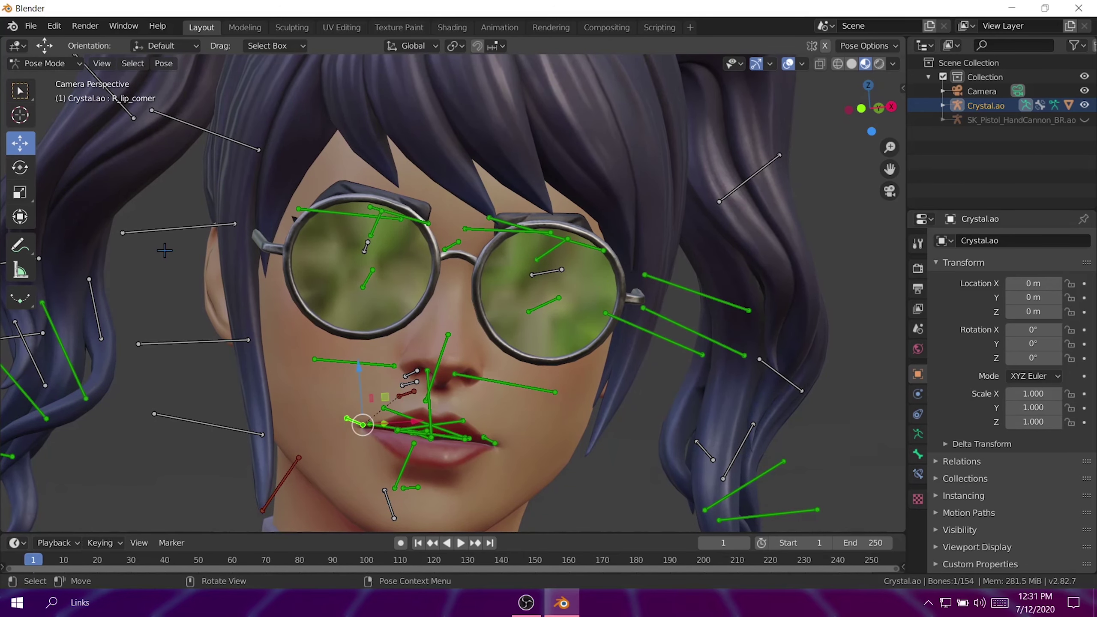
left_click_drag(351, 425, 343, 389)
left_click(417, 217)
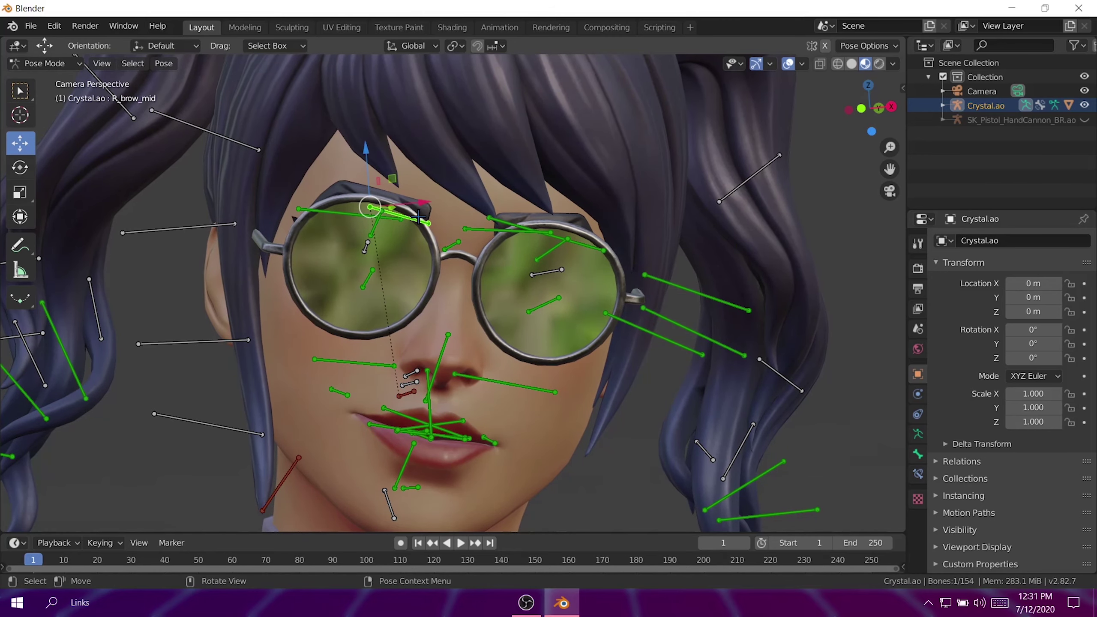
left_click_drag(374, 206, 383, 203)
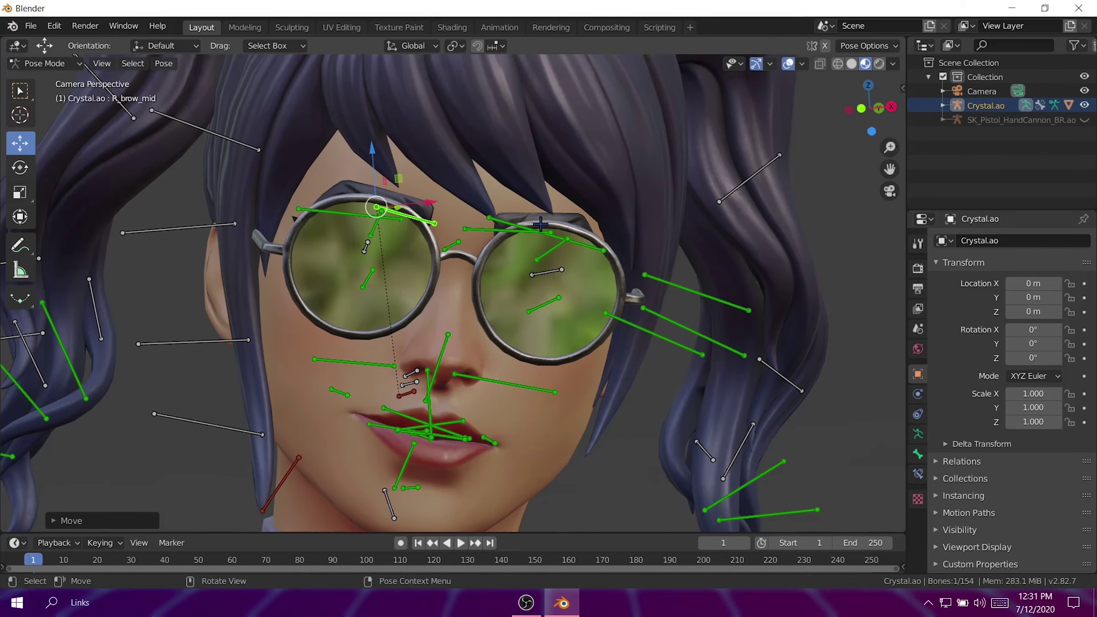
- Lower the L_brow_mid and C_brow_mid bones slightly to bring down the inner brow
left_click(548, 229)
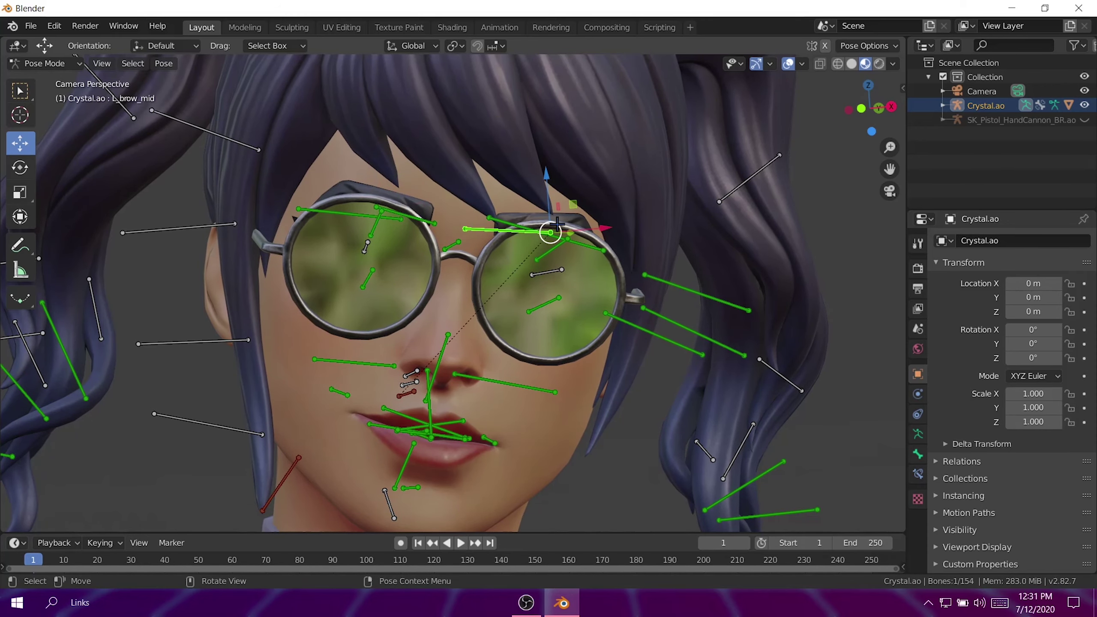
left_click_drag(550, 233, 545, 245)
left_click(445, 248)
left_click_drag(457, 249, 456, 256)
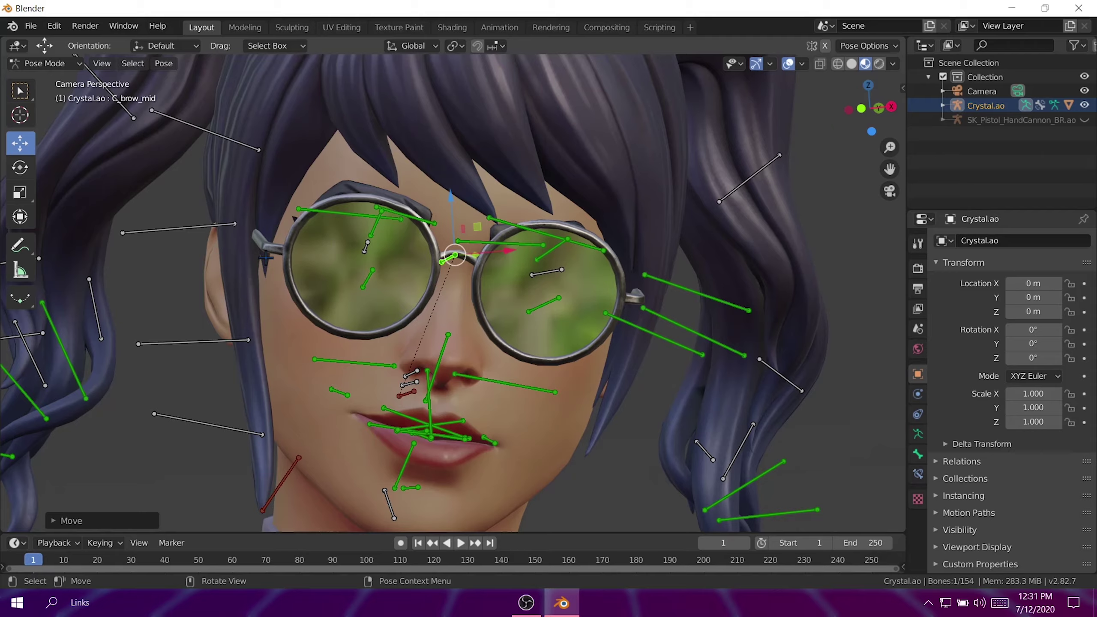
- Work from the side of the face to select the L_eye bone behind the glasses and move it slightly
middle_click_drag(265, 257, 388, 302)
scroll(389, 302, "up", 5)
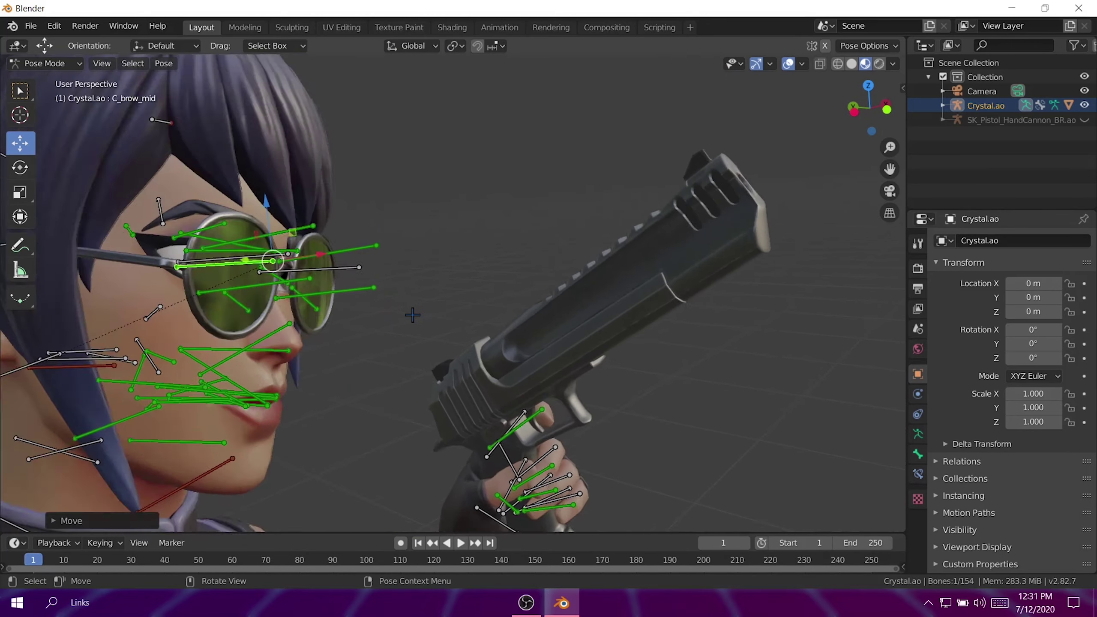
scroll(412, 315, "up", 1)
left_click(950, 173)
left_click_drag(890, 168, 1002, 179)
scroll(459, 285, "up", 5)
scroll(493, 241, "down", 3)
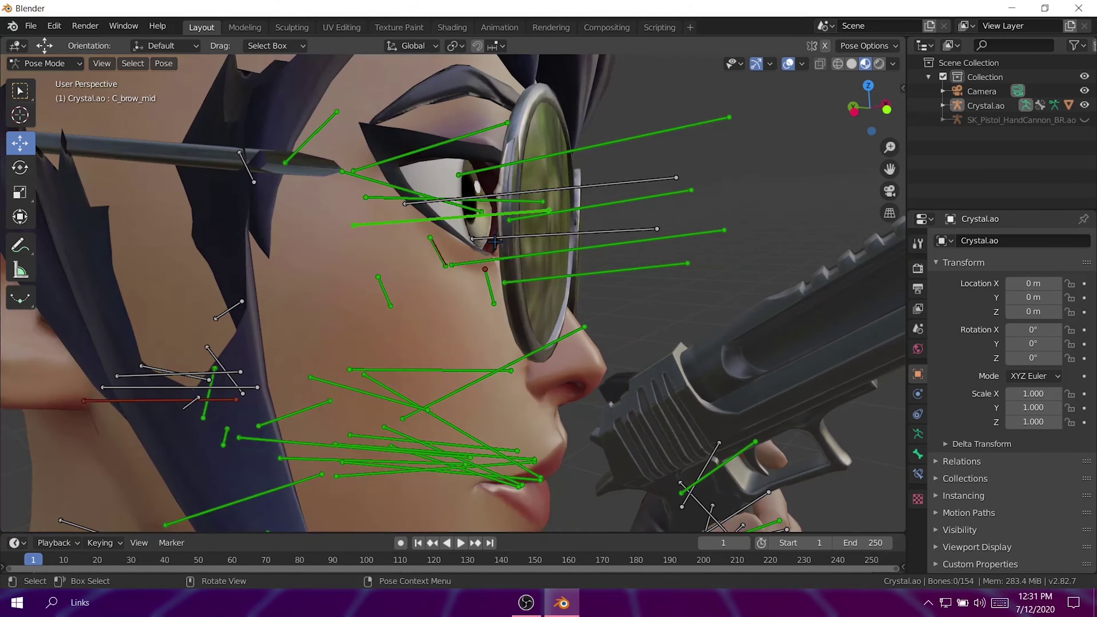
scroll(495, 241, "down", 1)
left_click_drag(492, 244, 587, 234)
middle_click_drag(586, 233, 629, 257)
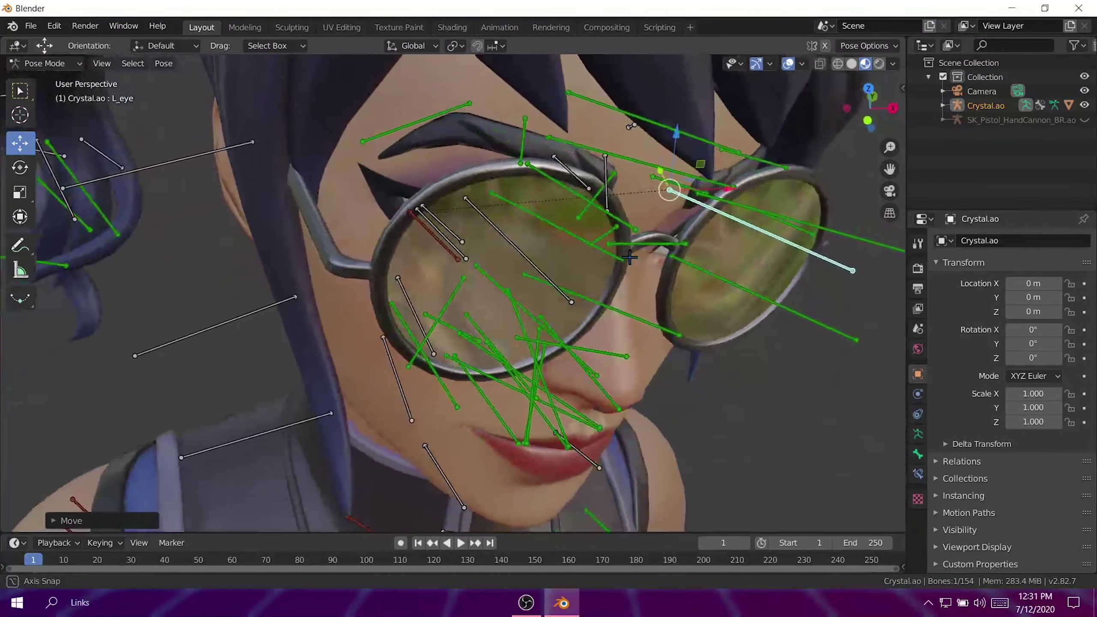
- Raise the R_brow_outer and L_brow_outer bones to lift the outer ends of both eyebrows
left_click(372, 138)
left_click_drag(350, 143, 368, 103)
middle_click_drag(781, 184, 916, 195)
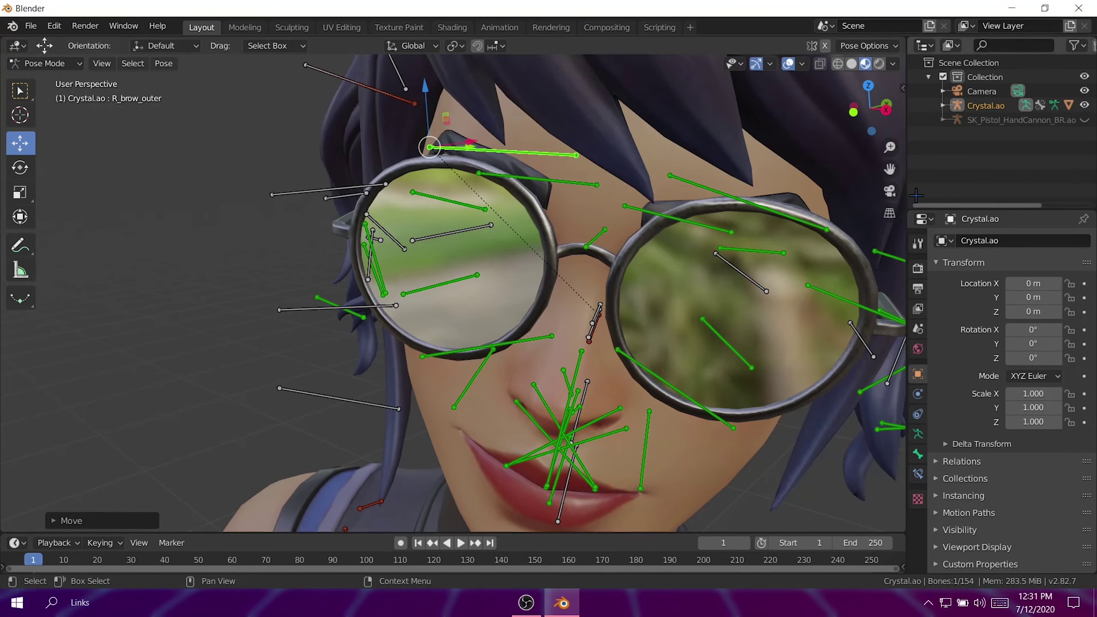
left_click(883, 186)
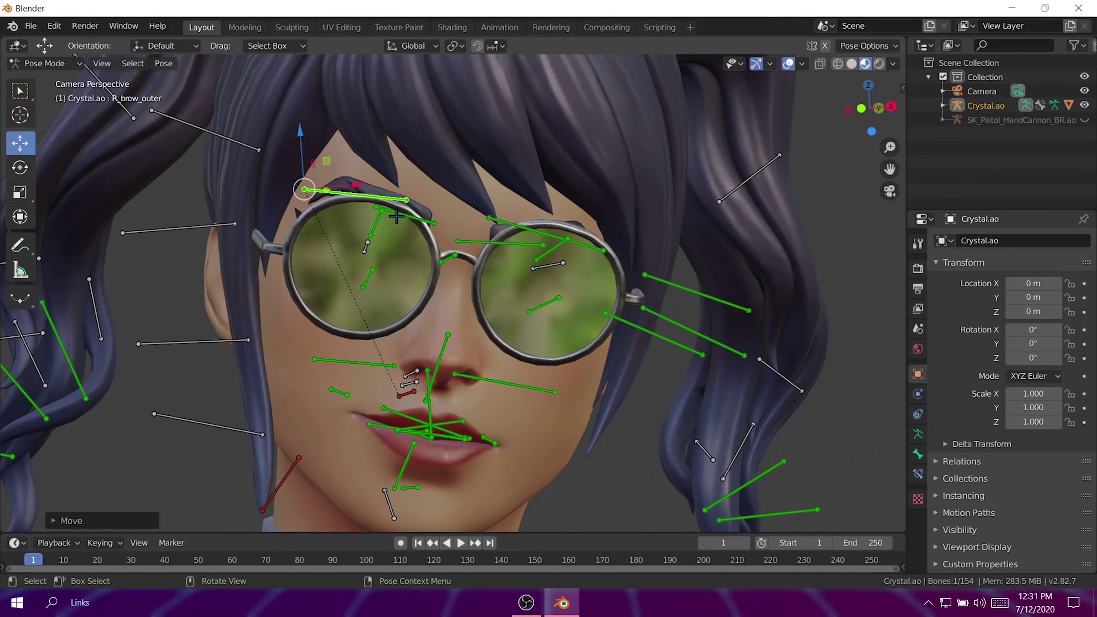
left_click(600, 248)
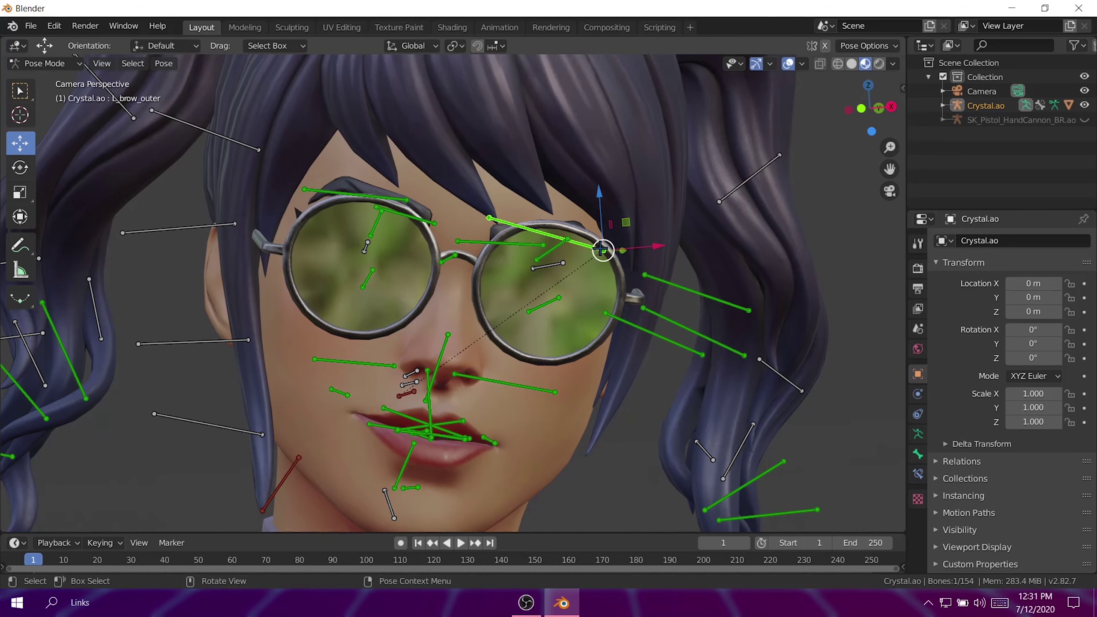
left_click_drag(604, 258, 607, 225)
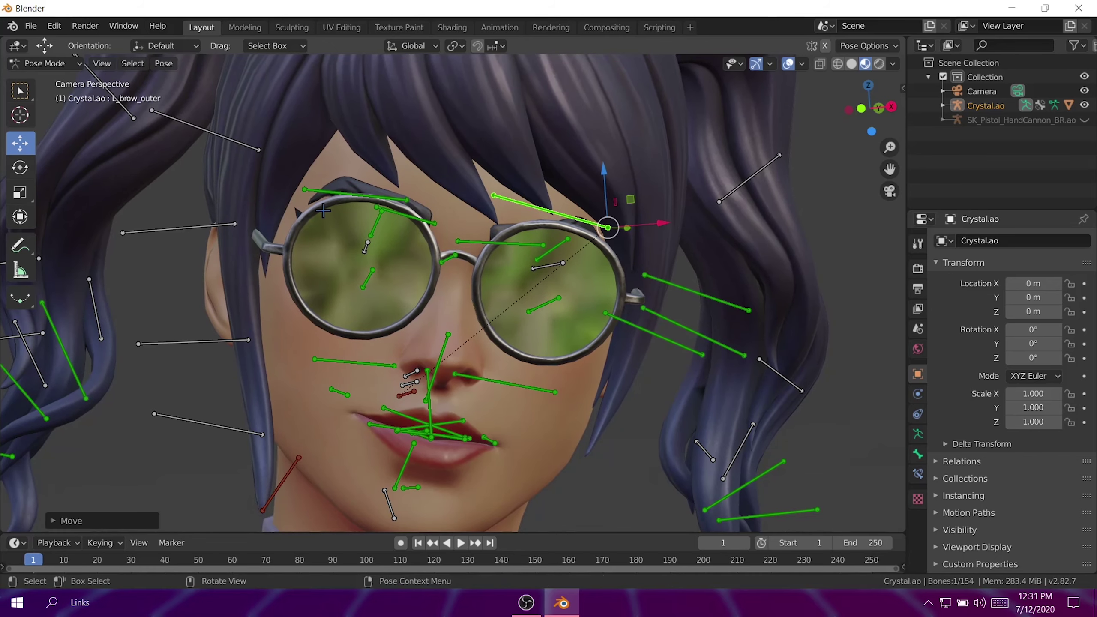
- Deselect the bones, return to Object Mode and hide the Crystal.ao armature
left_click(833, 213)
scroll(712, 212, "down", 7)
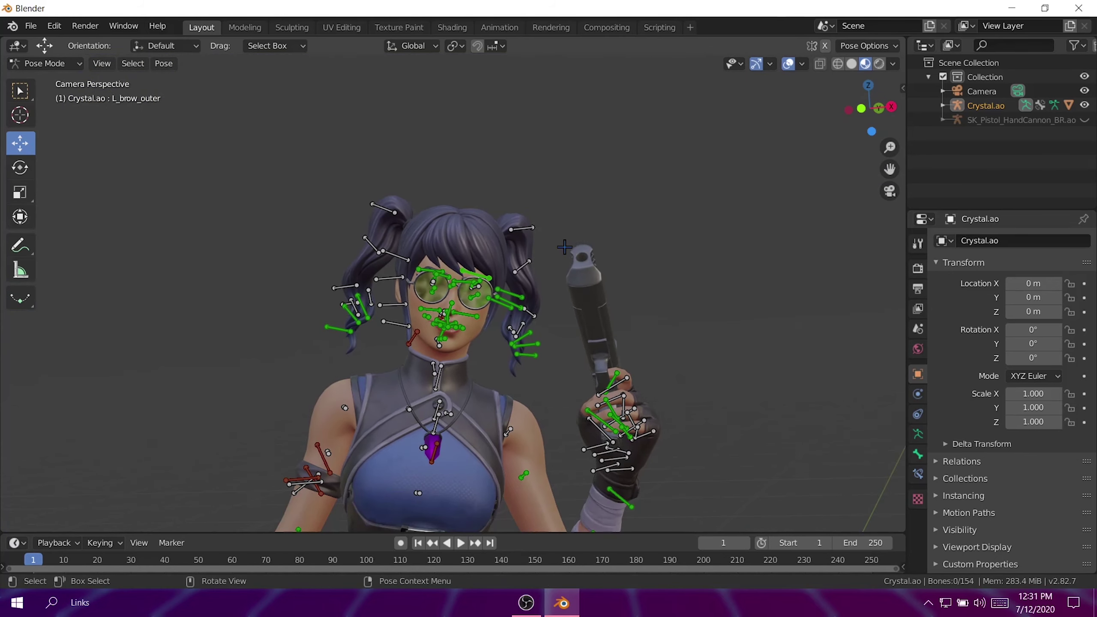
left_click(1083, 104)
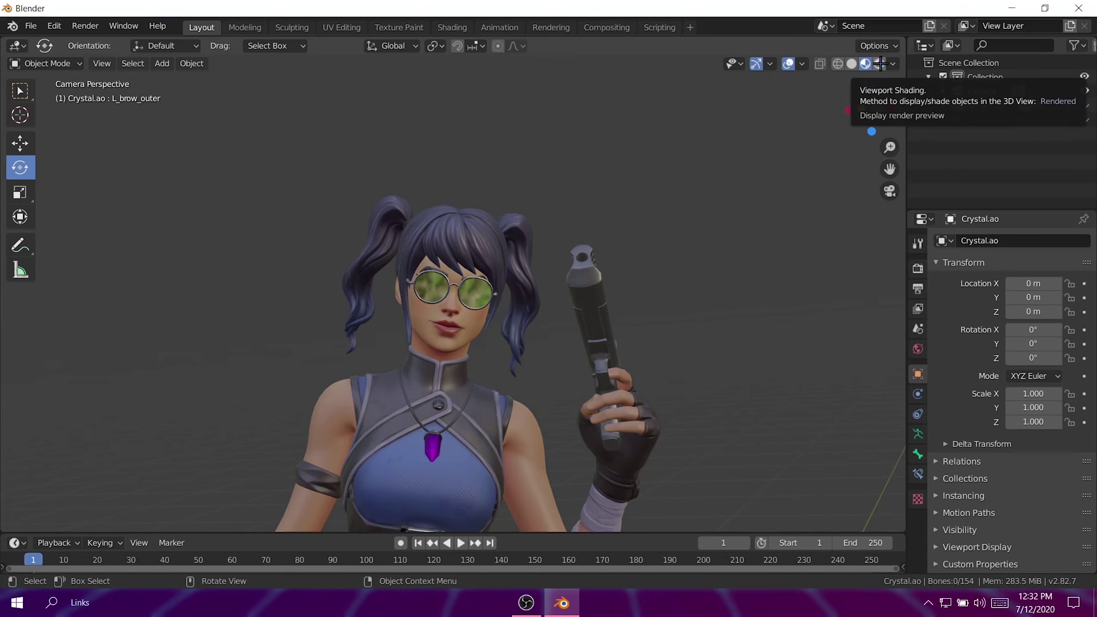
- Switch the viewport to Rendered shading and examine how the character and pistol are lit around the camera
left_click(879, 63)
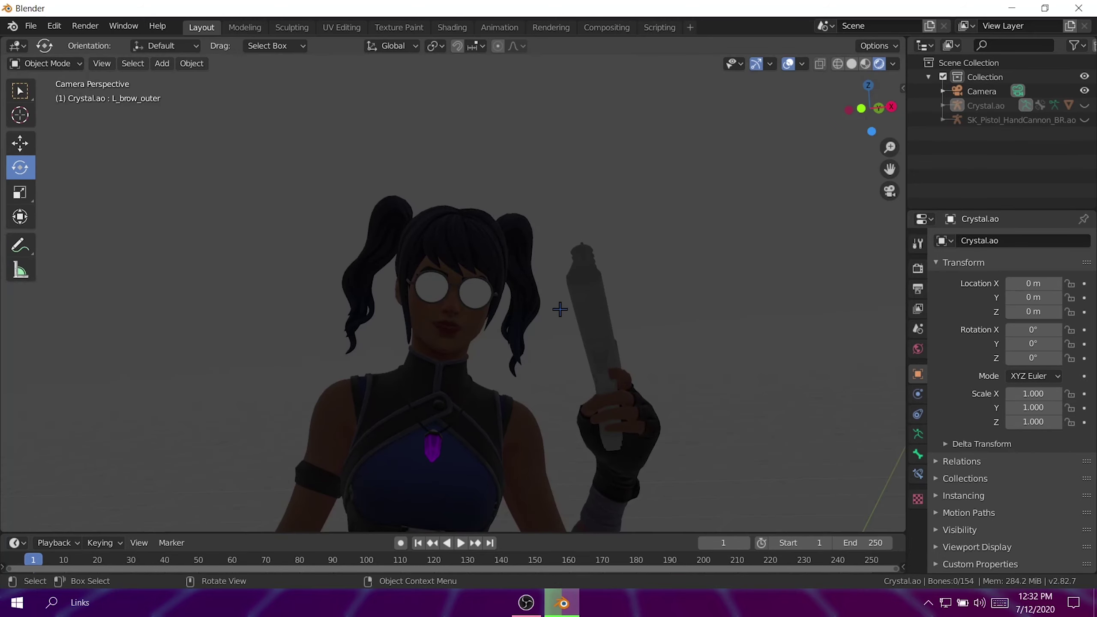
scroll(422, 355, "up", 8)
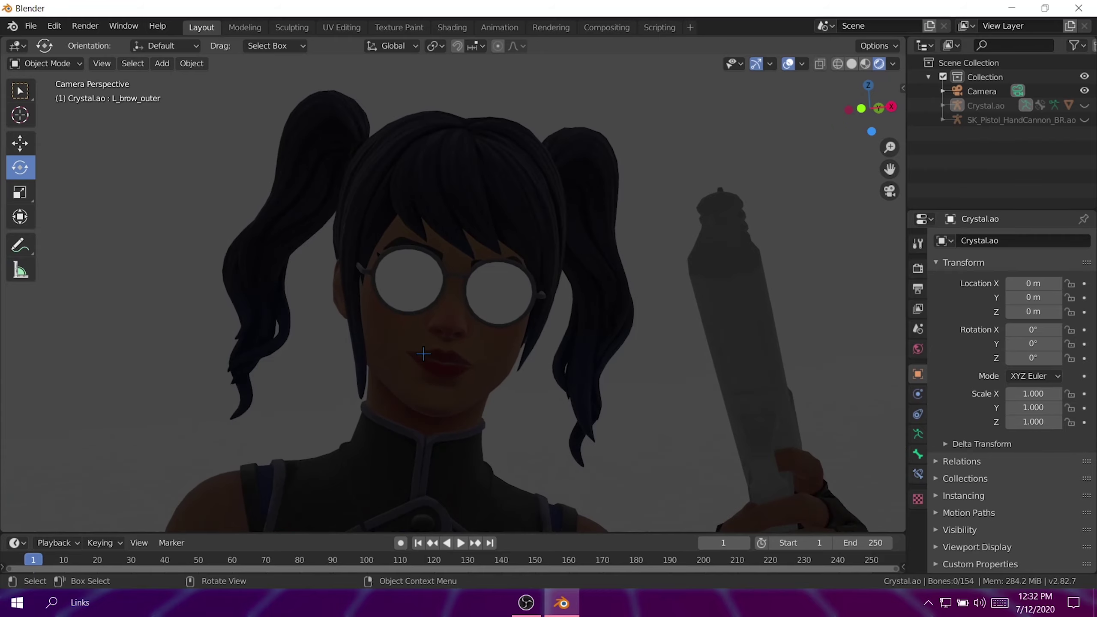
scroll(414, 353, "down", 5)
scroll(161, 331, "down", 2)
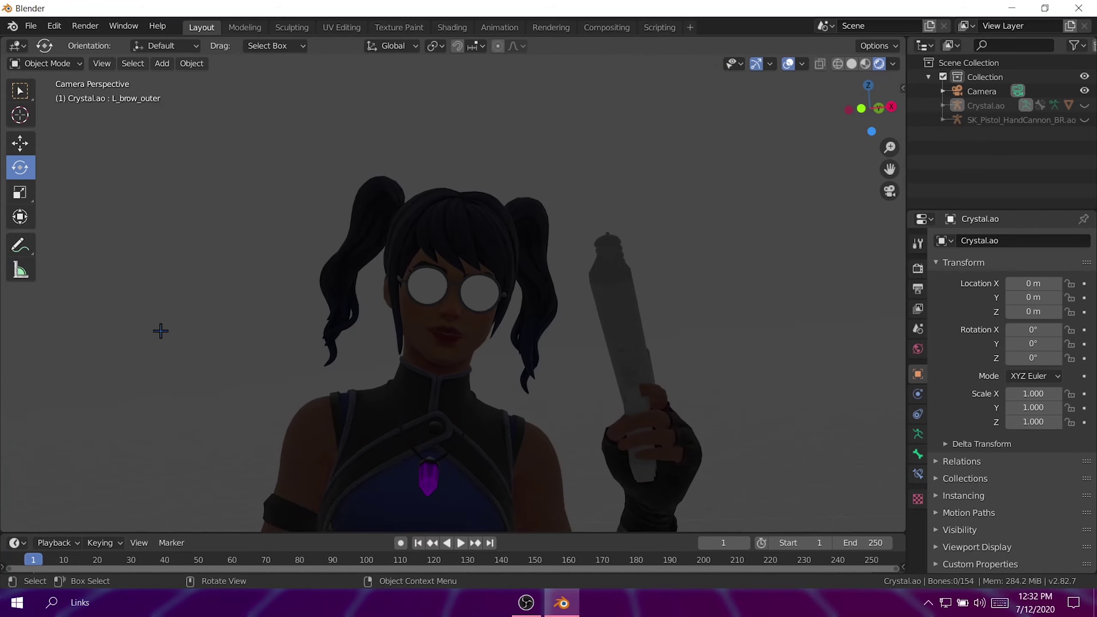
middle_click_drag(160, 331, 837, 355)
scroll(629, 358, "up", 3)
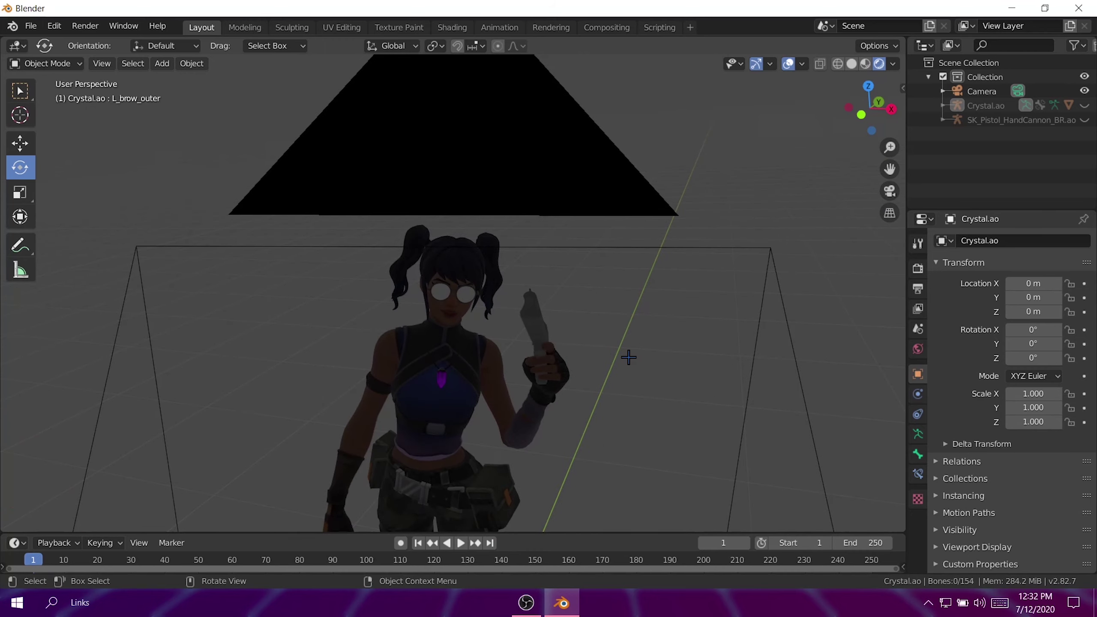
- Switch the viewport to Material Preview shading and turn the enlarged timeline area into a Shader Editor
scroll(566, 354, "down", 3)
left_click(864, 64)
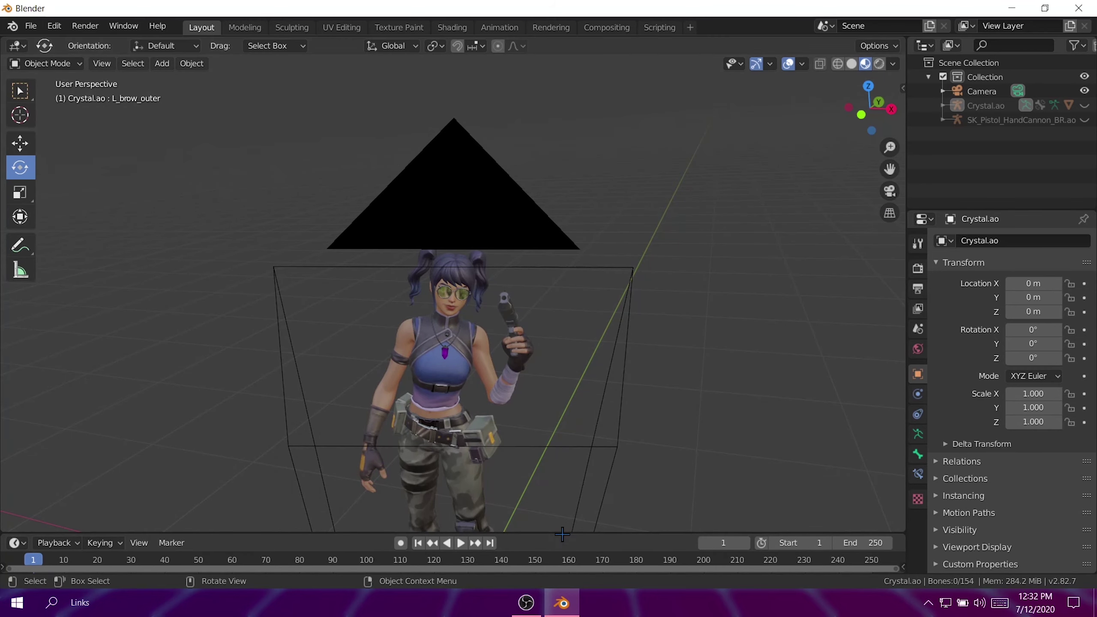
left_click_drag(566, 532, 581, 196)
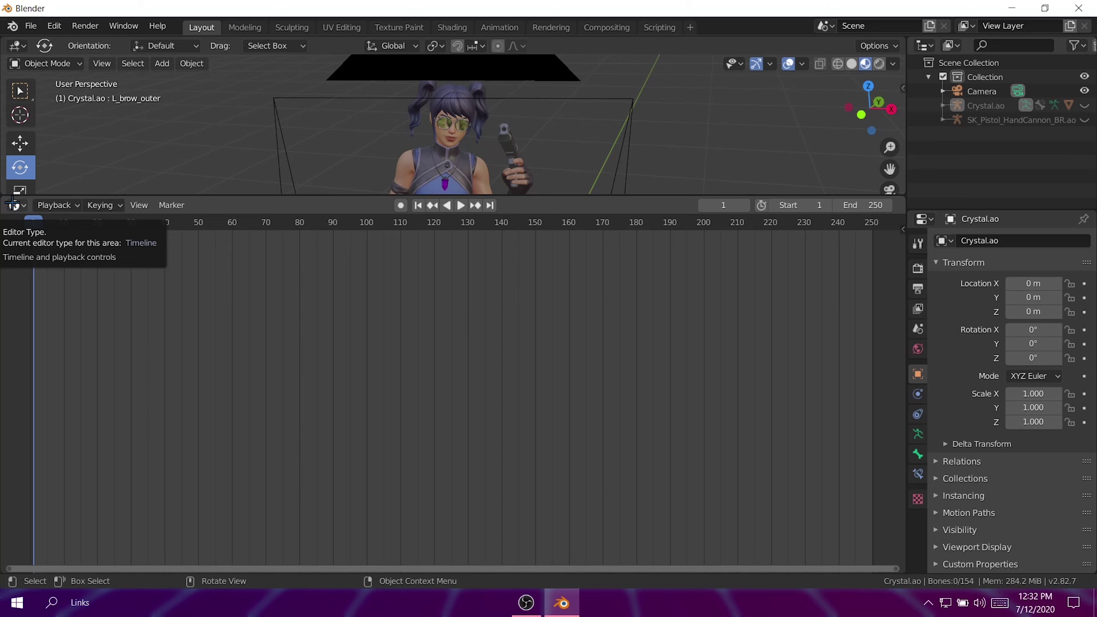
left_click(12, 202)
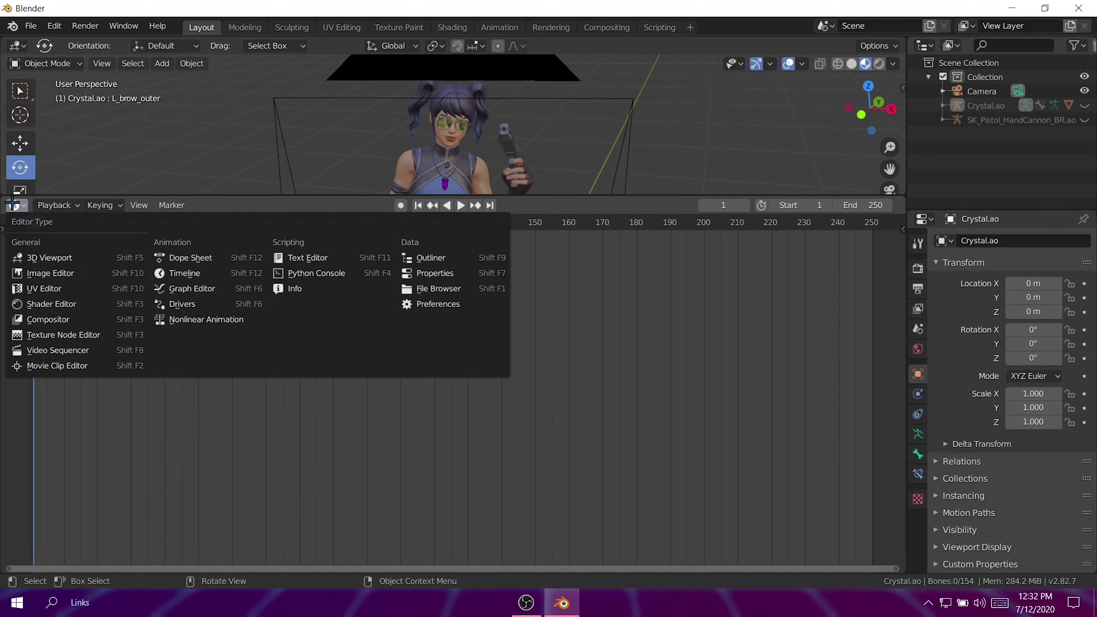
left_click(89, 303)
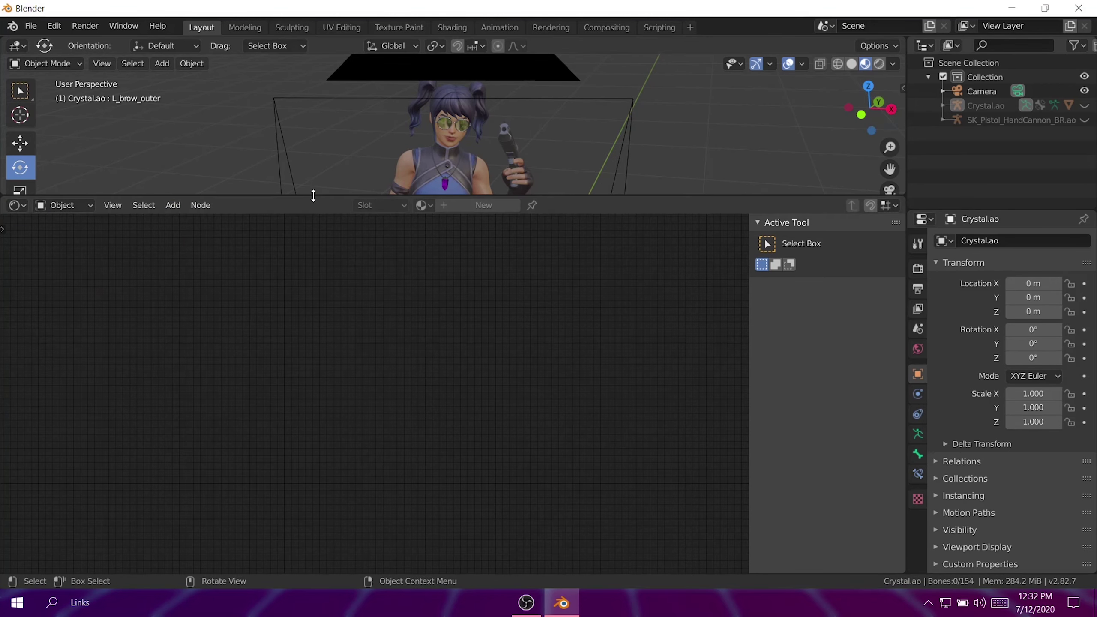
left_click_drag(313, 193, 337, 287)
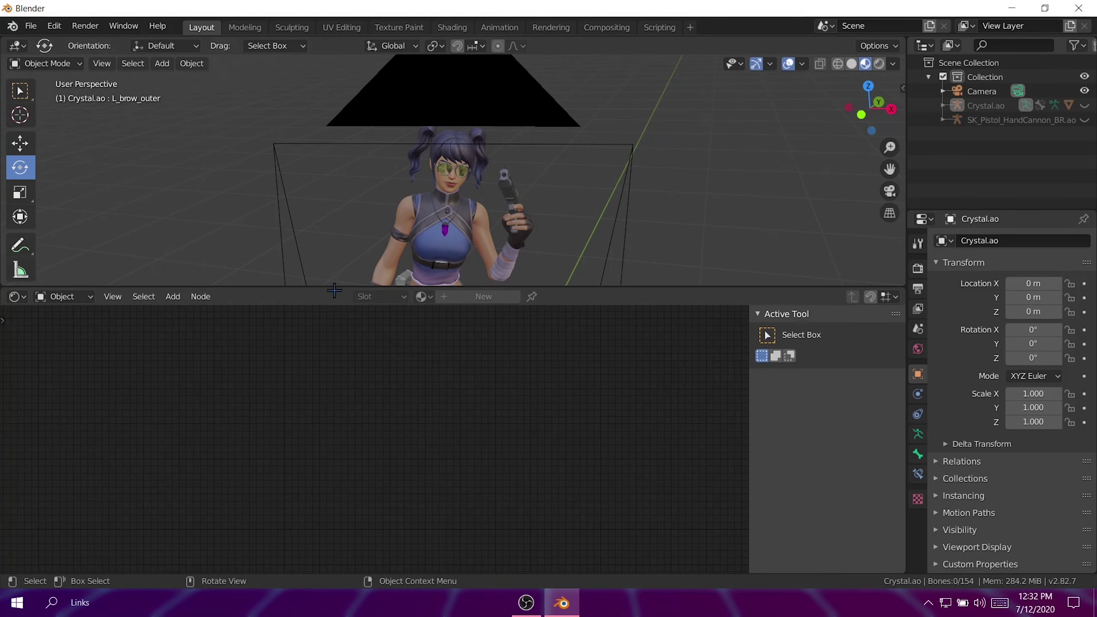
left_click(16, 296)
left_click(80, 395)
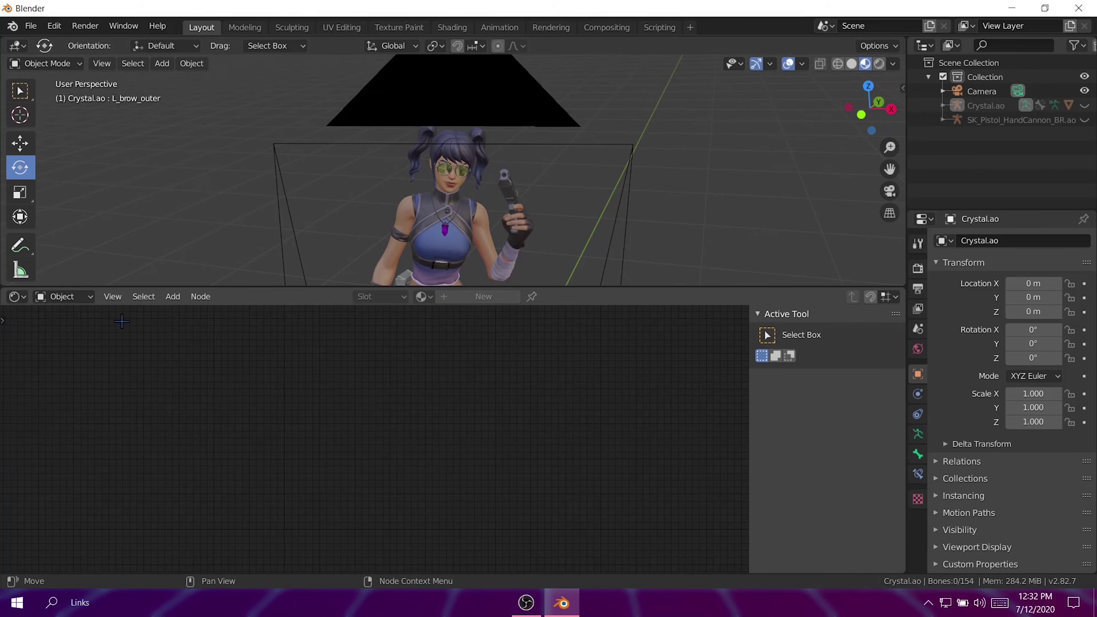
- Show the World shader nodes, delete the Background node and shift the World Output node slightly
left_click(63, 296)
left_click(75, 328)
scroll(376, 408, "up", 5)
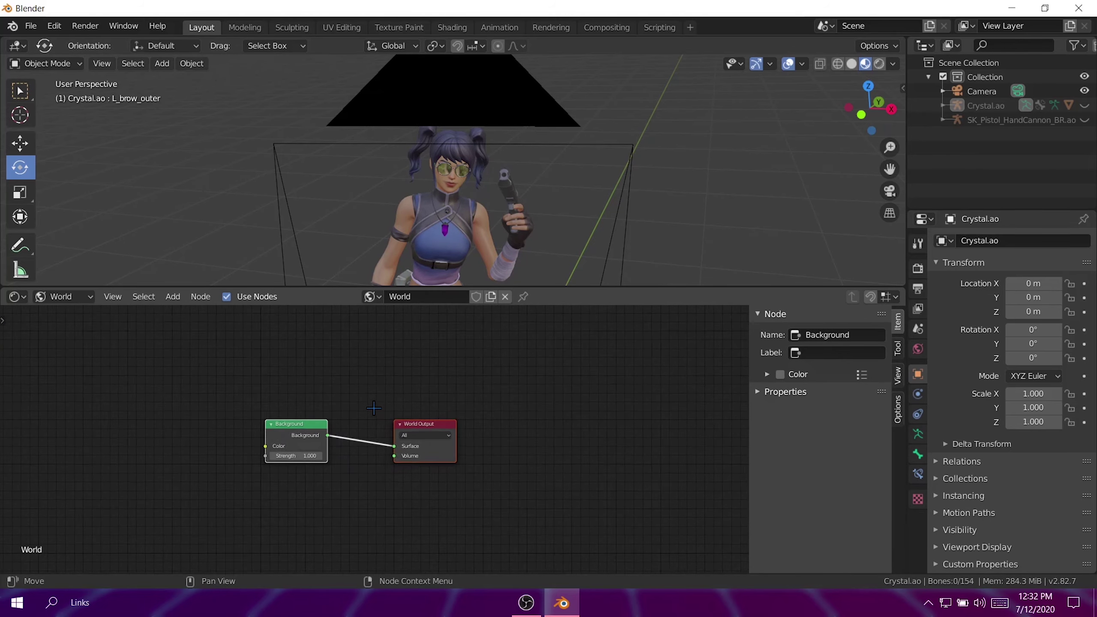
left_click(195, 405)
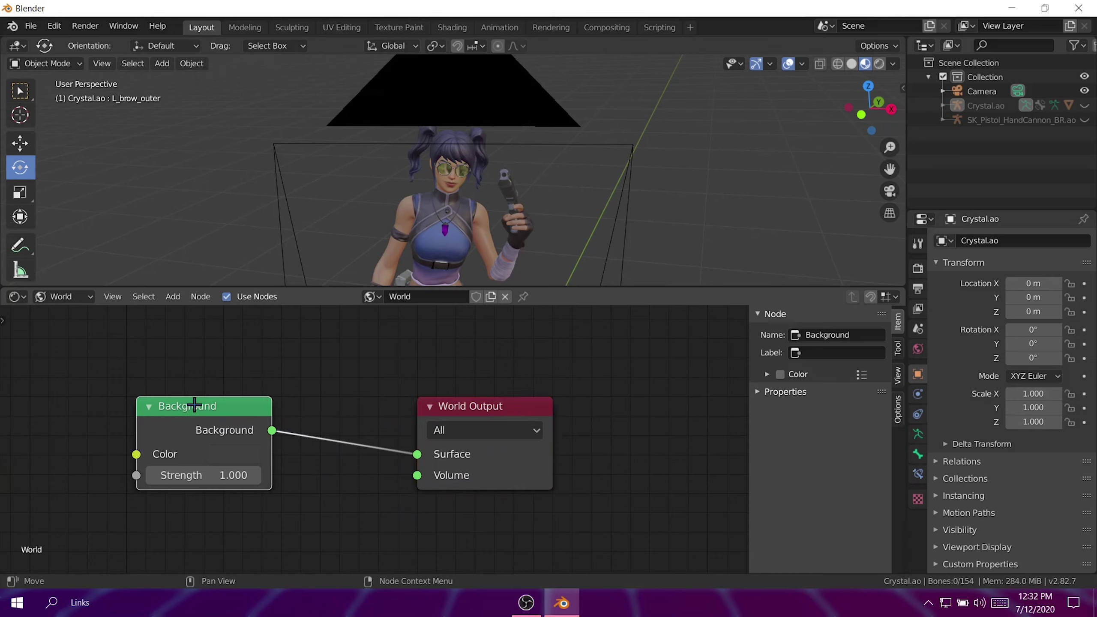
key("Delete")
left_click_drag(513, 399, 529, 365)
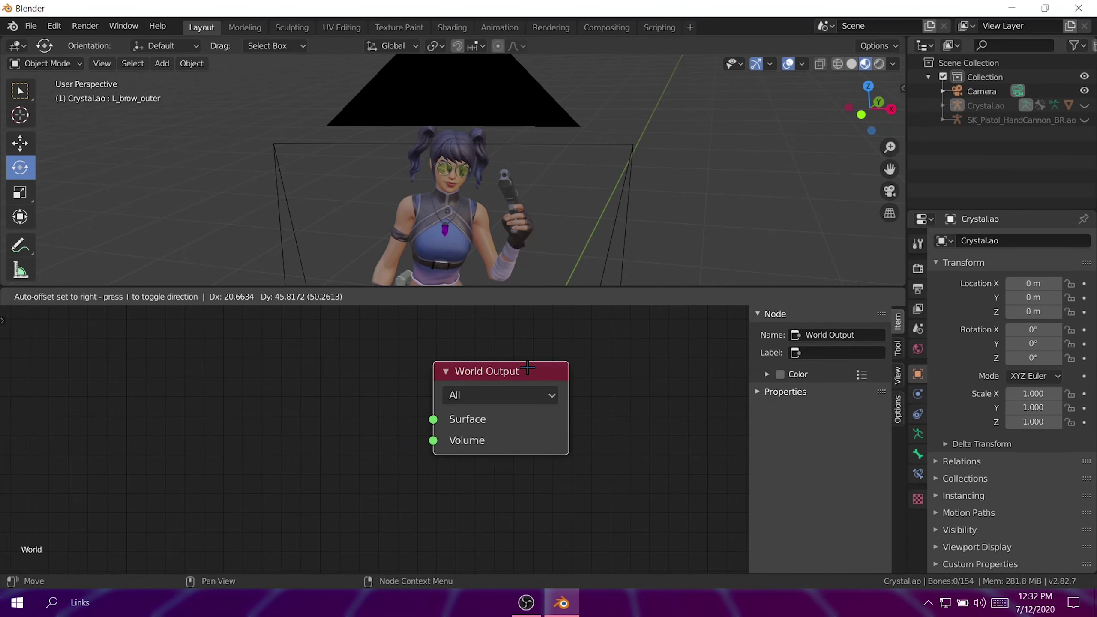
- Add an Environment Texture node and connect its Color output to the World Output's Surface input
left_click(173, 297)
left_click(206, 313)
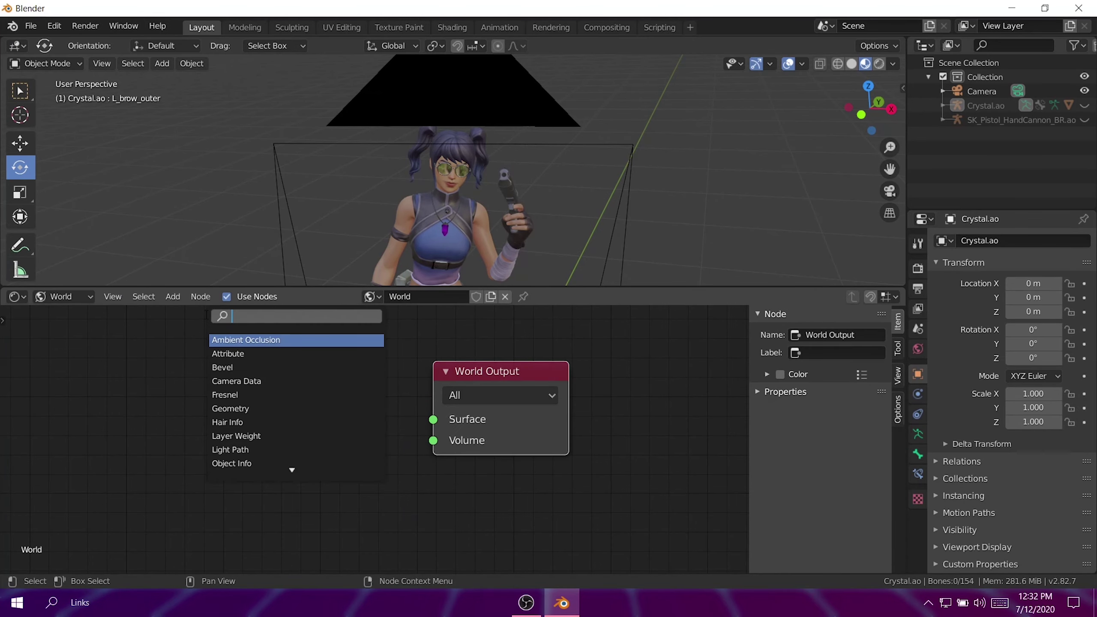
type("er")
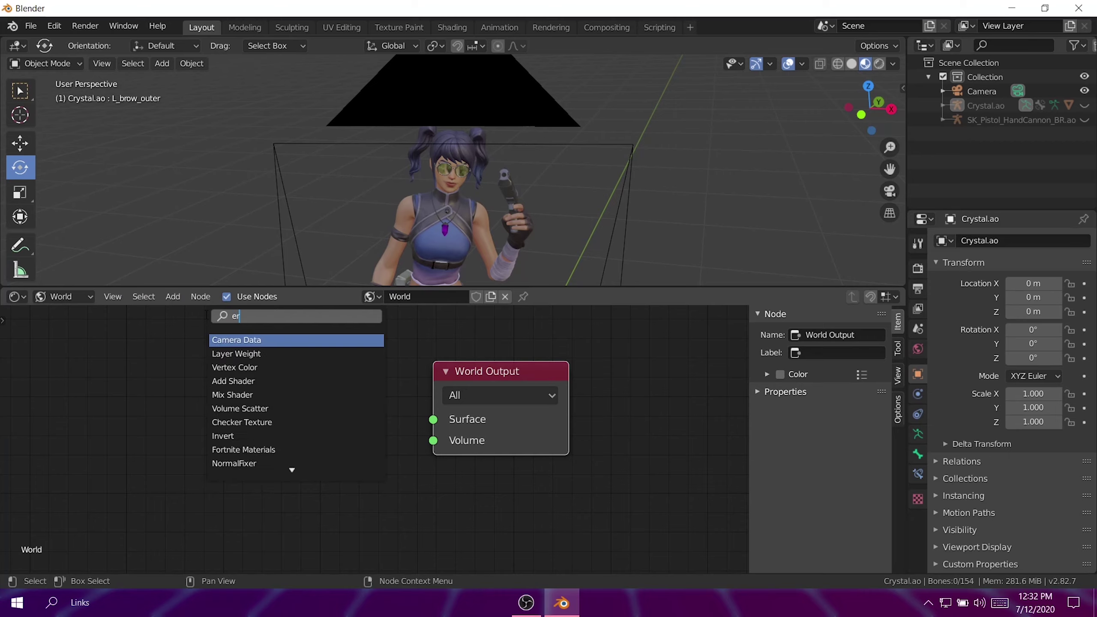
key("BackSpace")
type("nviron")
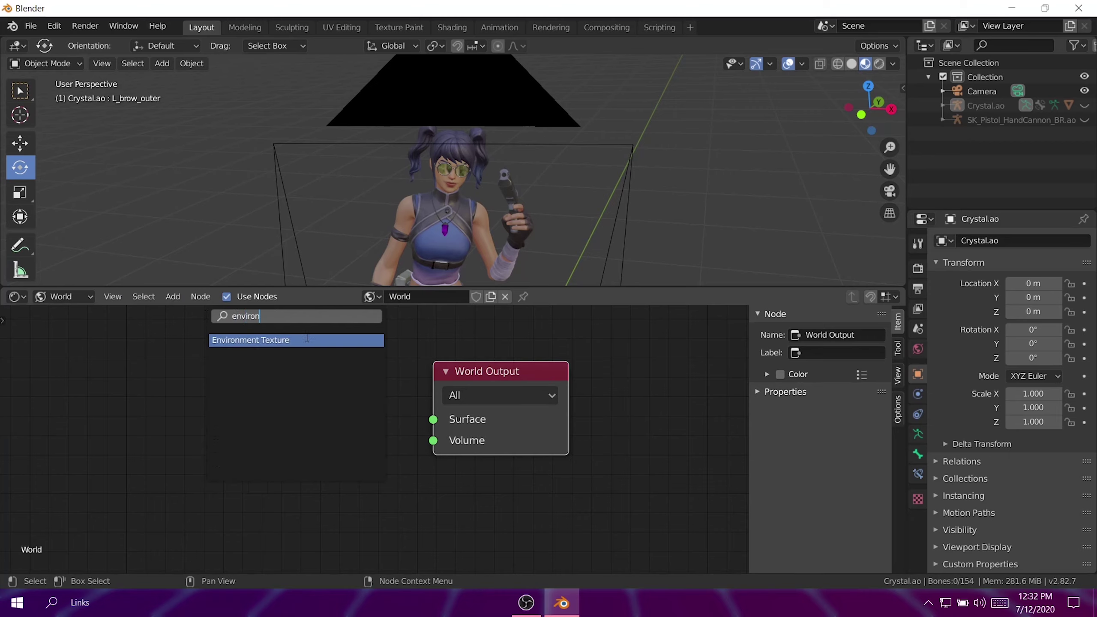
left_click(307, 340)
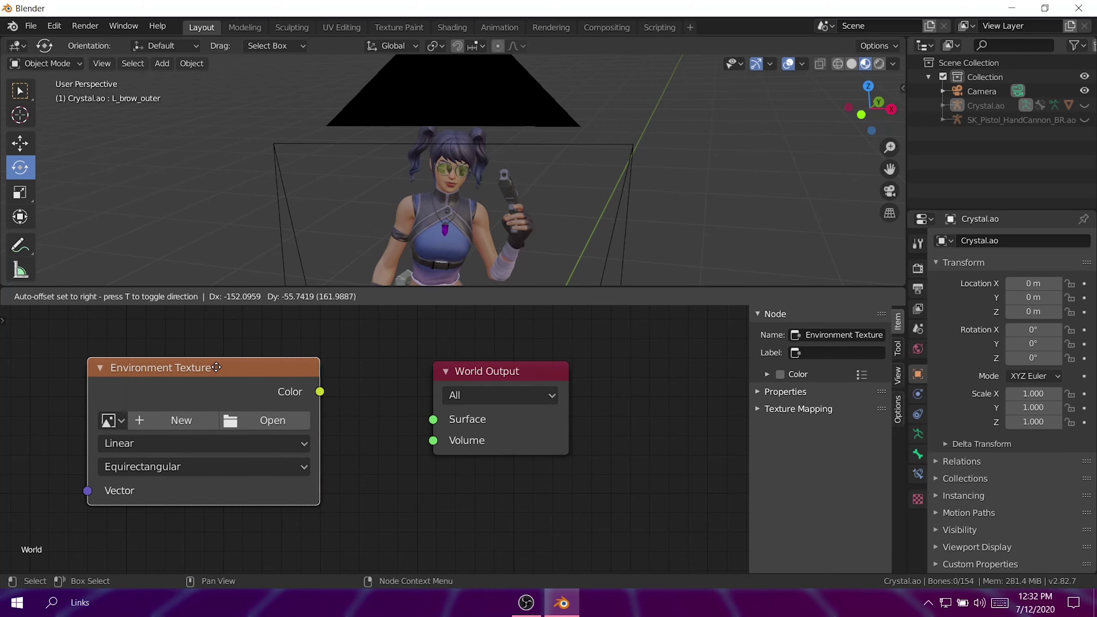
left_click(231, 372)
left_click_drag(312, 388, 432, 419)
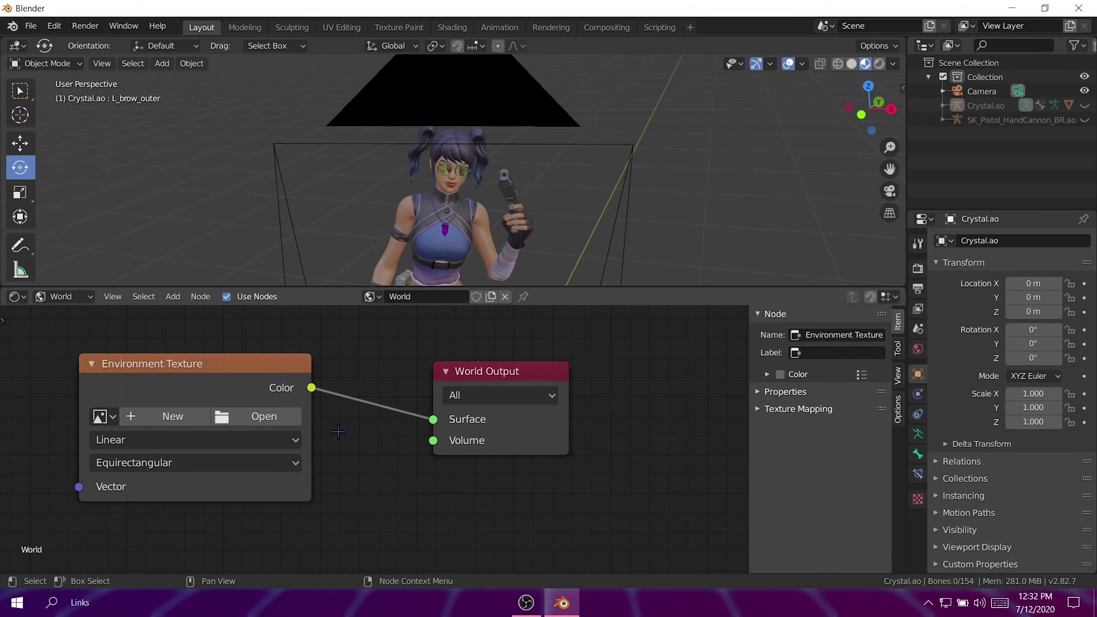
- Load delta_2_4k.hdr from D:\Blender Stuff\HDRI_S into the Environment Texture node
left_click(240, 421)
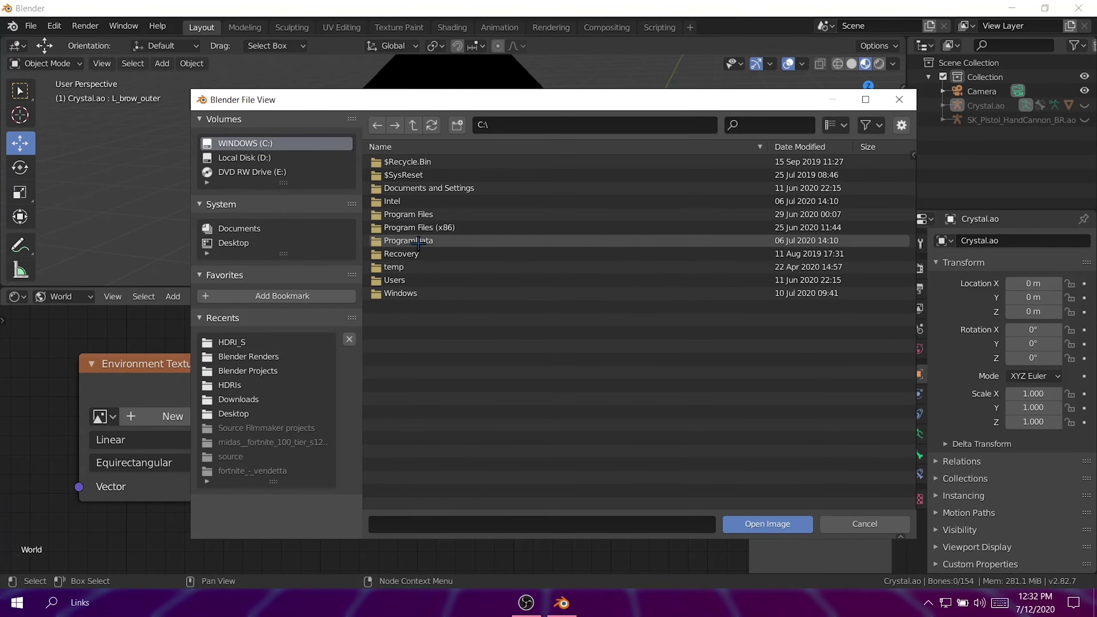
left_click(277, 158)
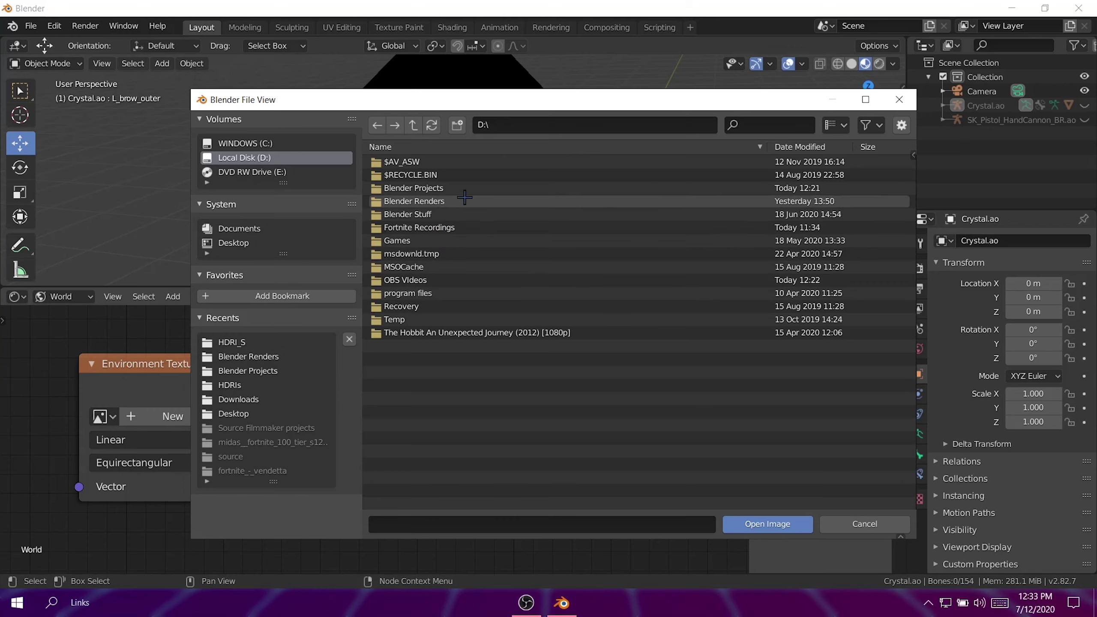
left_click(432, 214)
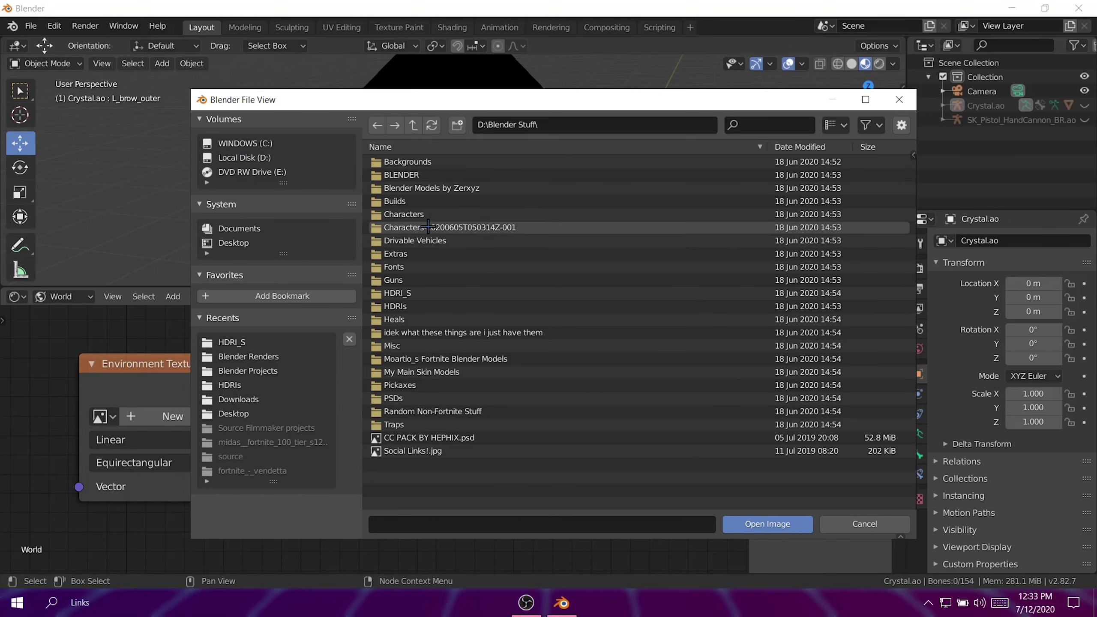
left_click(421, 293)
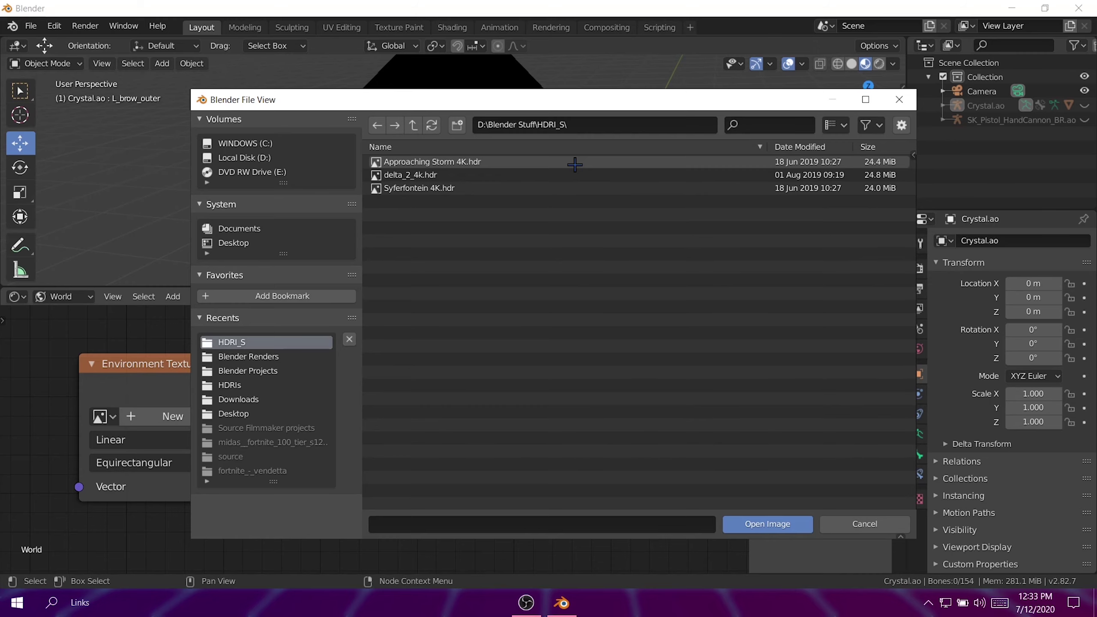
double_click(465, 175)
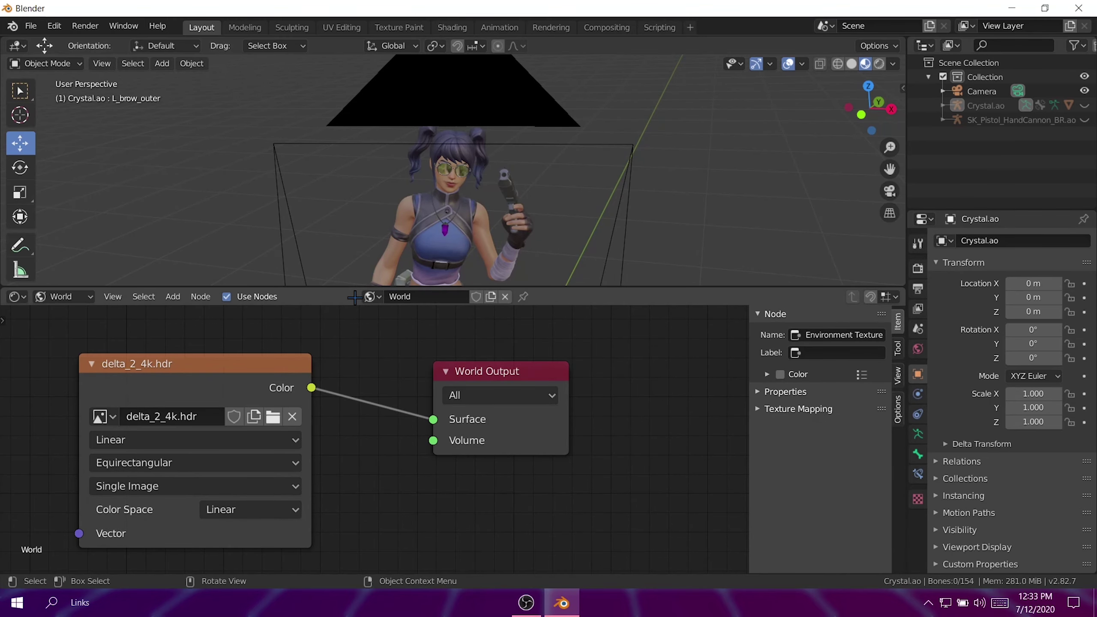
scroll(380, 361, "down", 3)
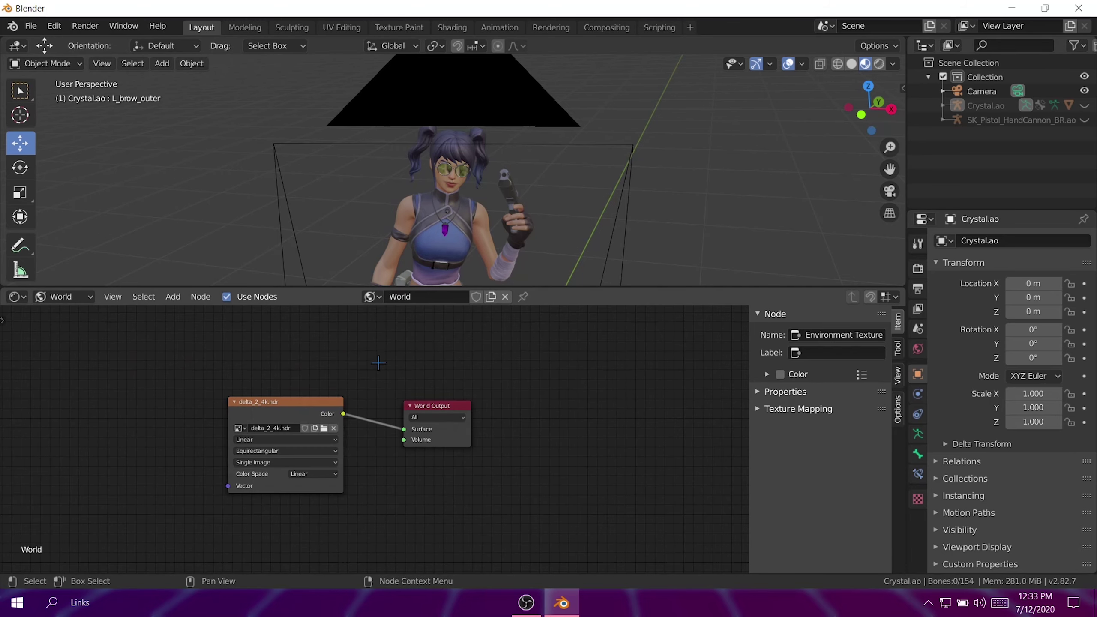
left_click(169, 297)
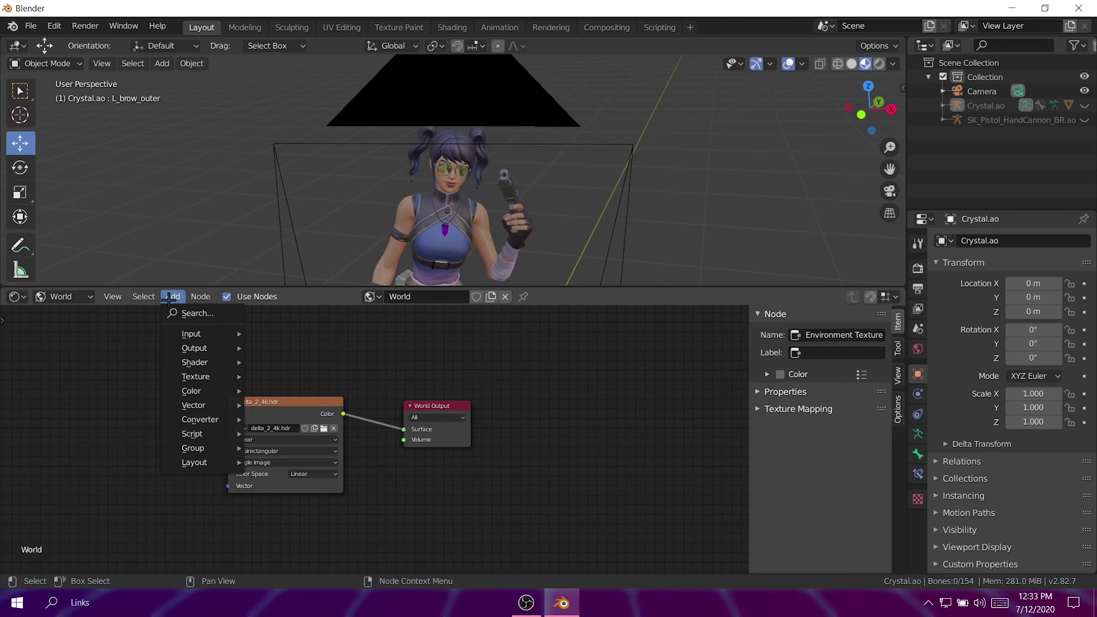
mouse_move(200, 419)
left_click(280, 545)
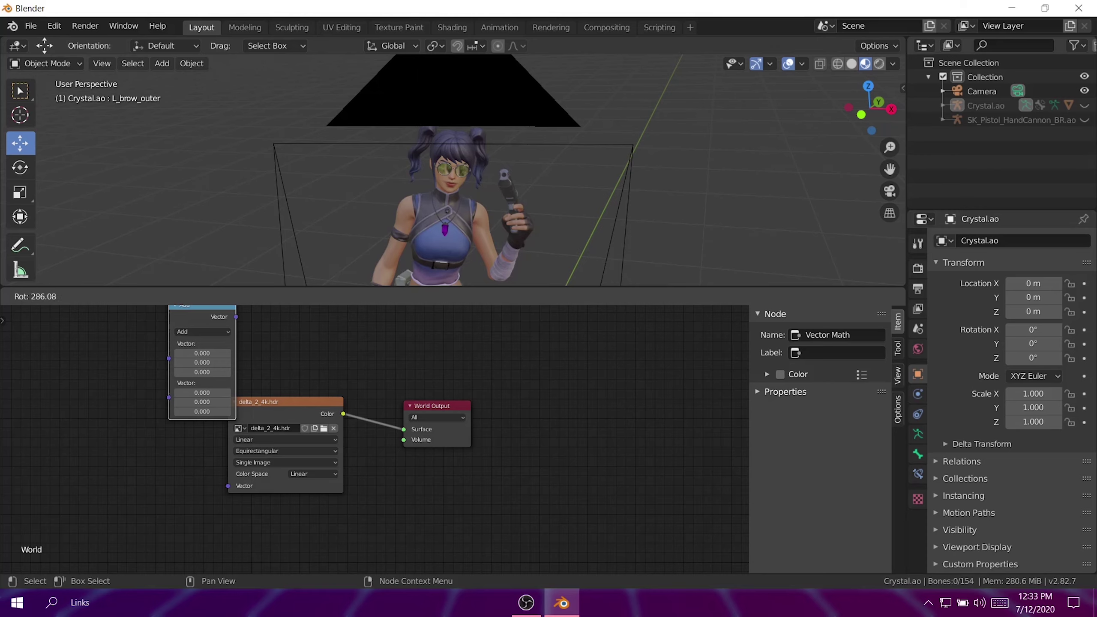
left_click(264, 340)
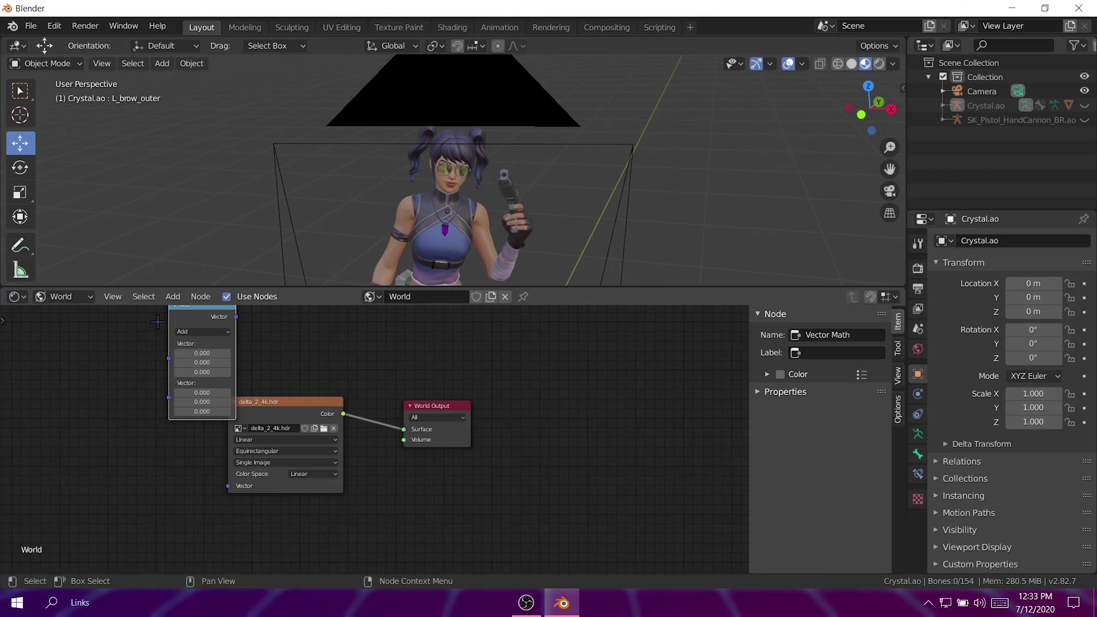
left_click(190, 331)
left_click(190, 321)
key("Delete")
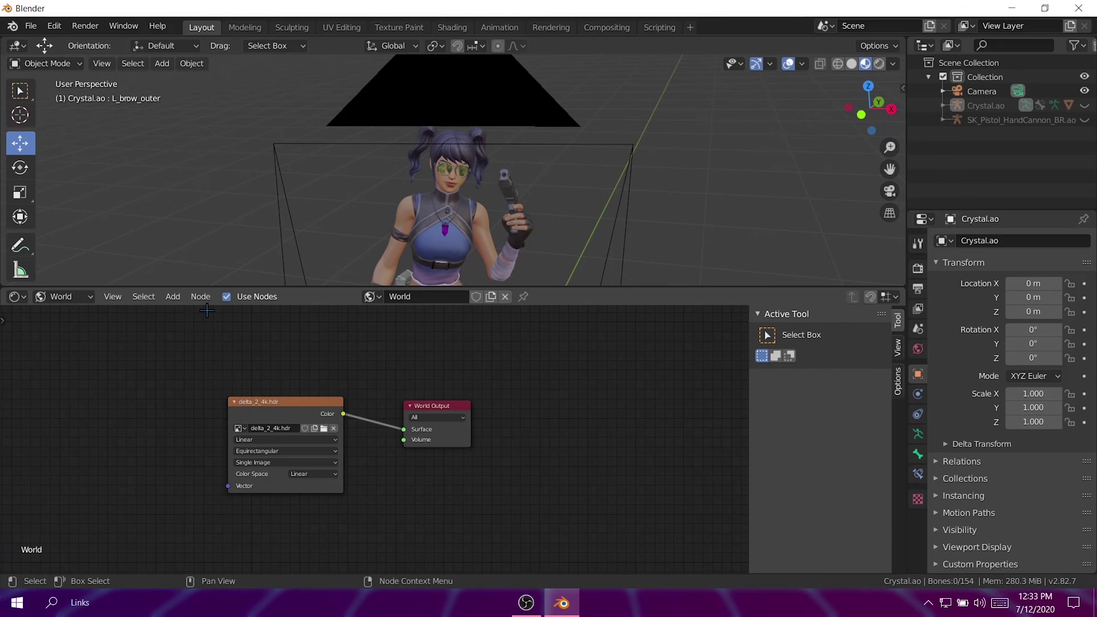
- Add a second Environment Texture node and place it clear of the delta_2_4k.hdr node
left_click(172, 297)
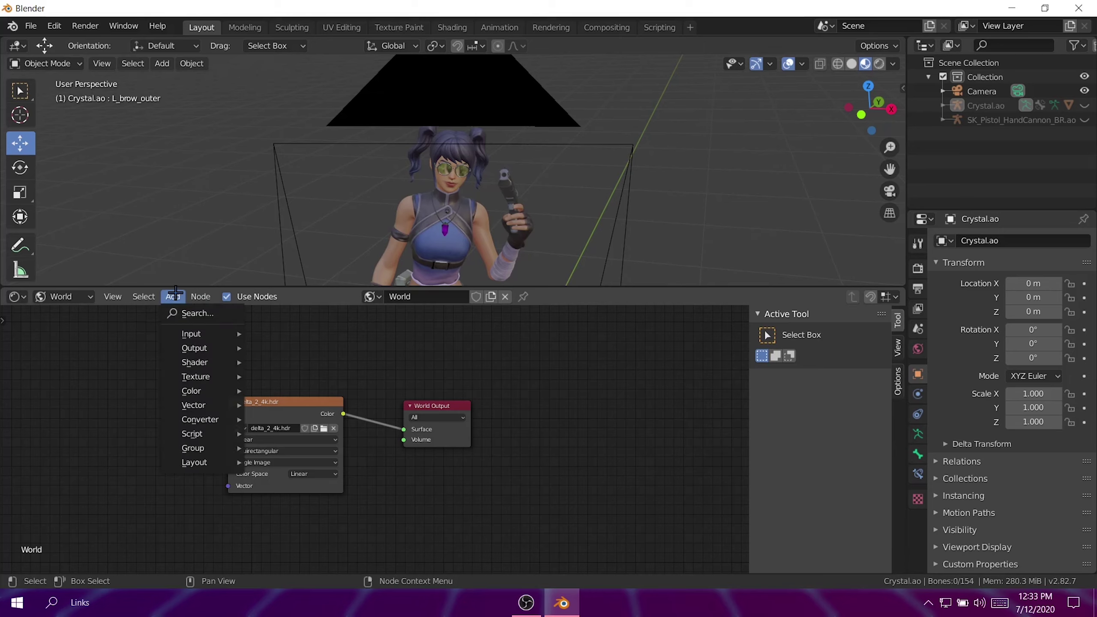
left_click(190, 313)
type("en")
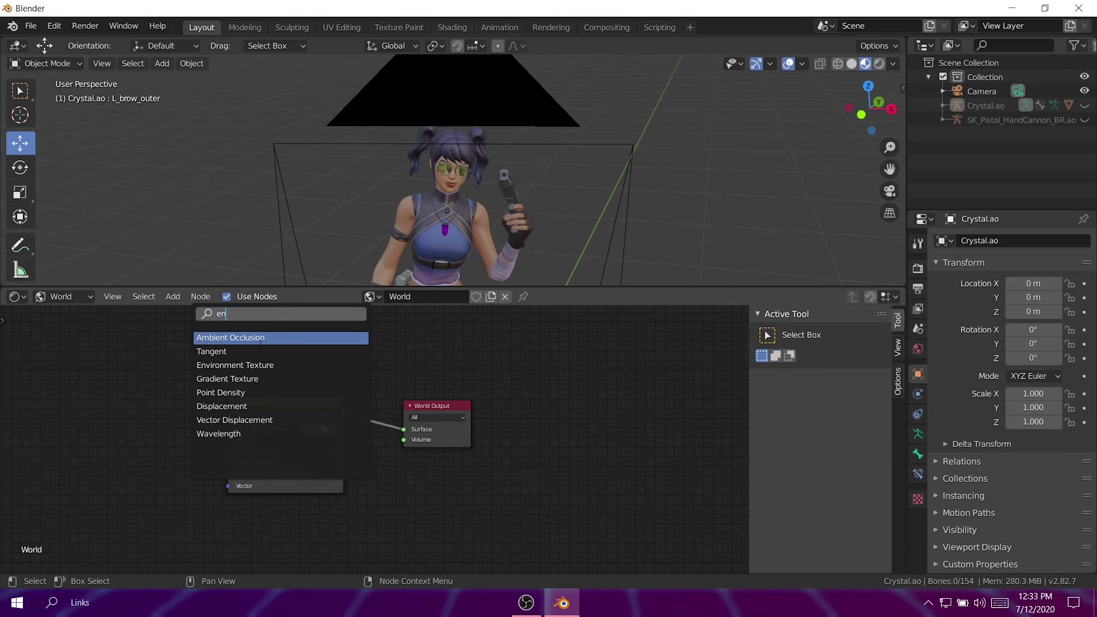
left_click(235, 365)
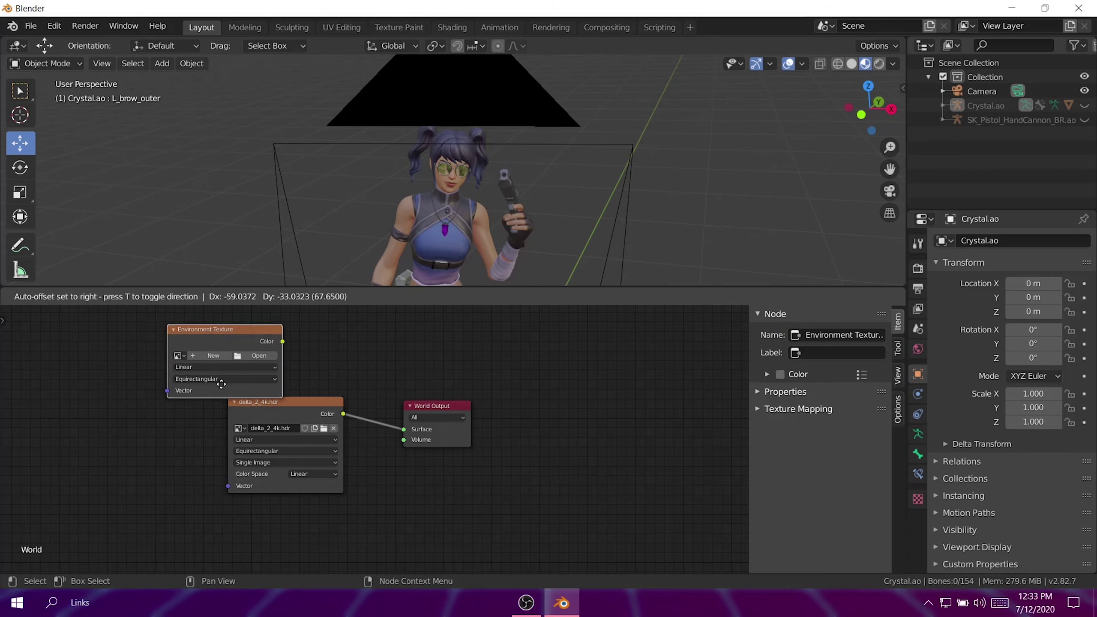
left_click(160, 391)
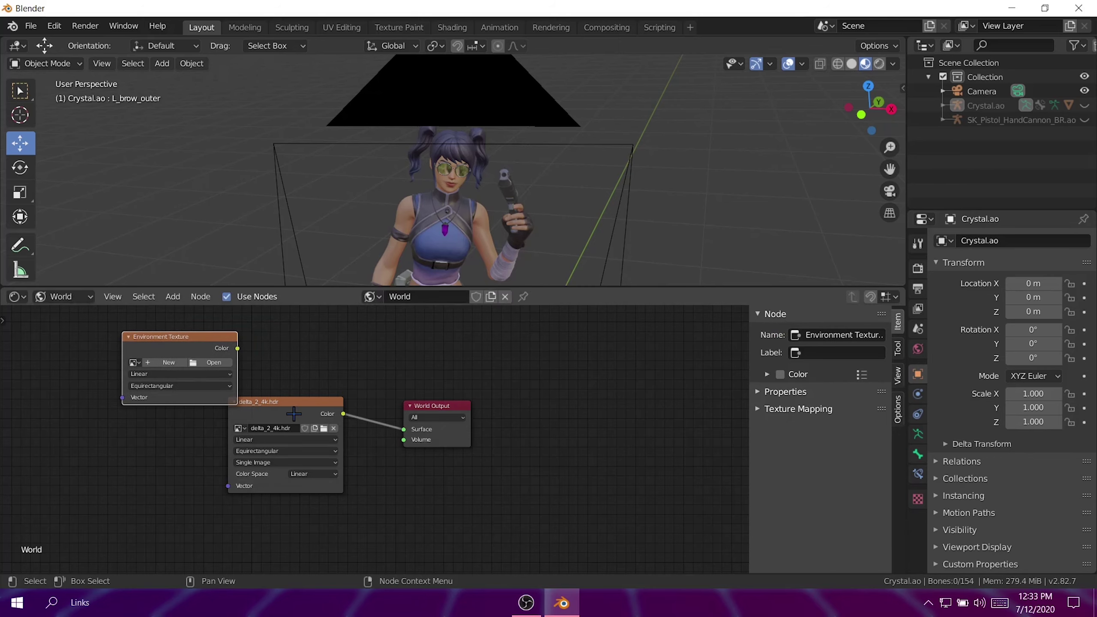
left_click_drag(184, 341, 146, 339)
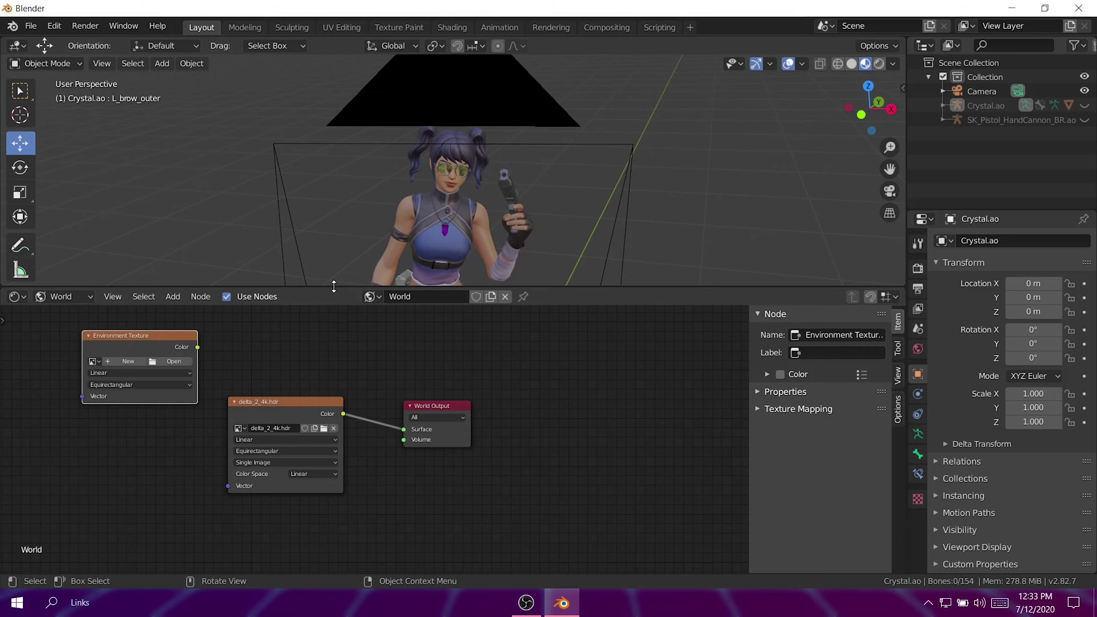
- Shrink the Shader Editor to enlarge the viewport and enable the Transparent film option in the render settings
left_click_drag(334, 288, 297, 556)
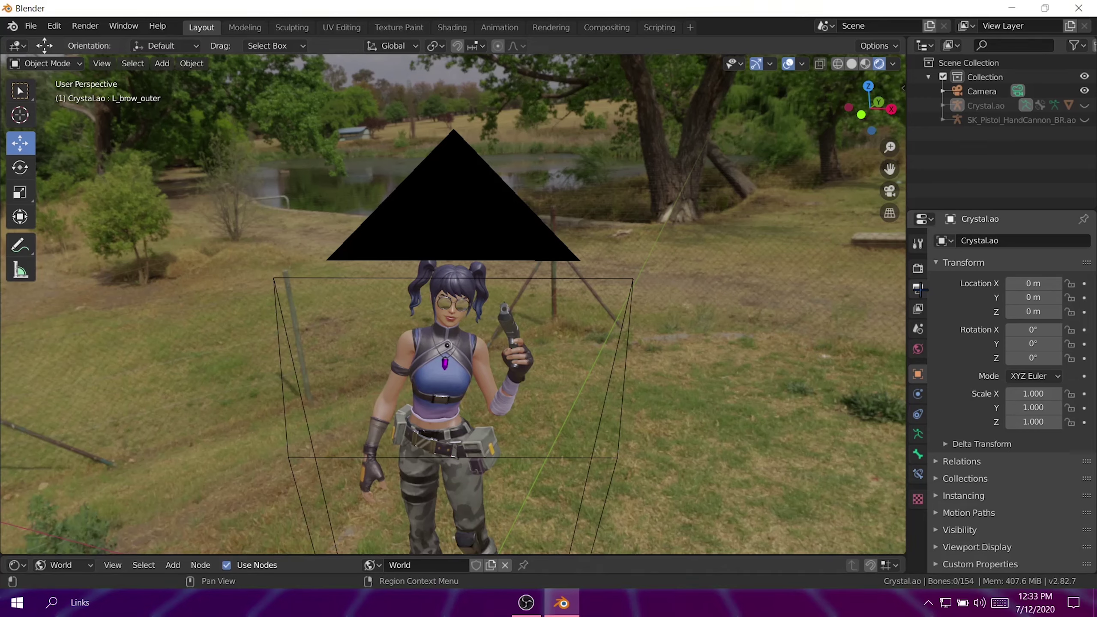
left_click(918, 308)
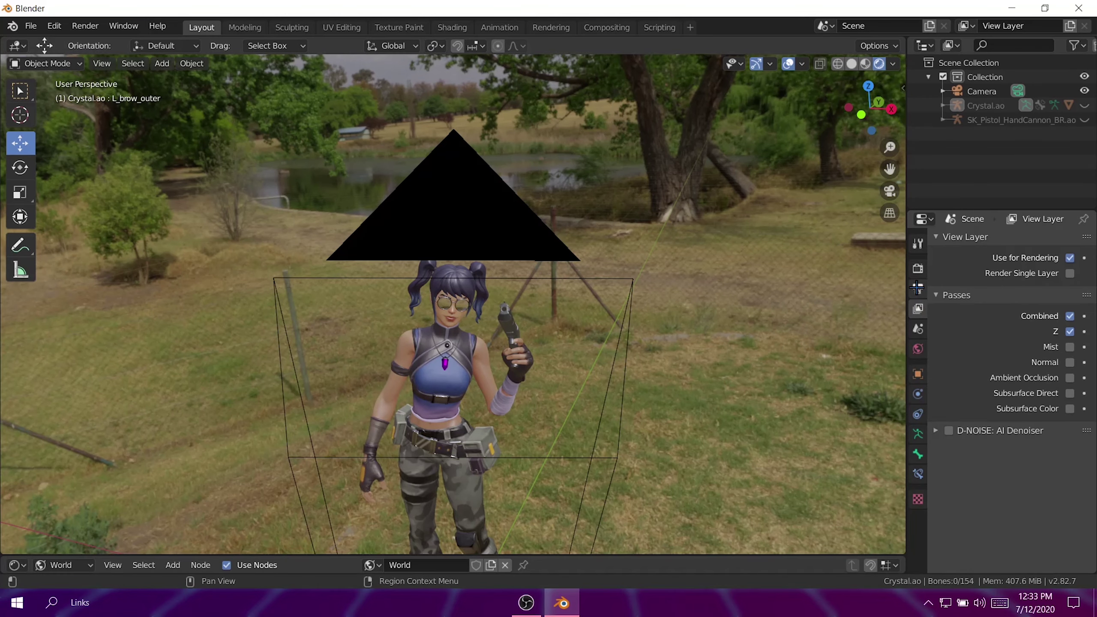
left_click(918, 269)
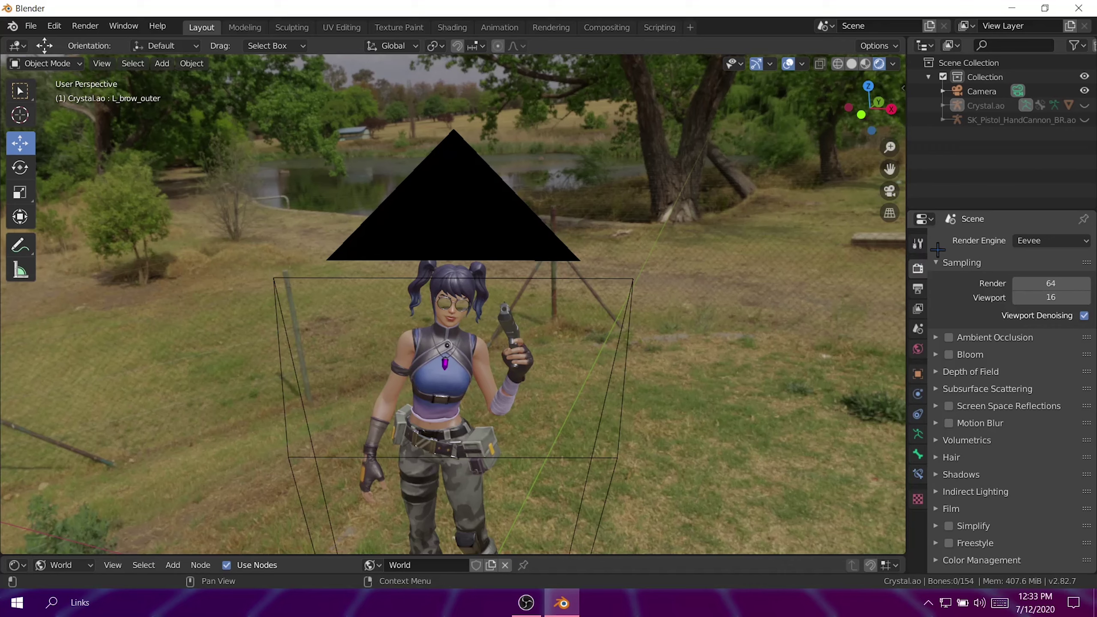
left_click(949, 509)
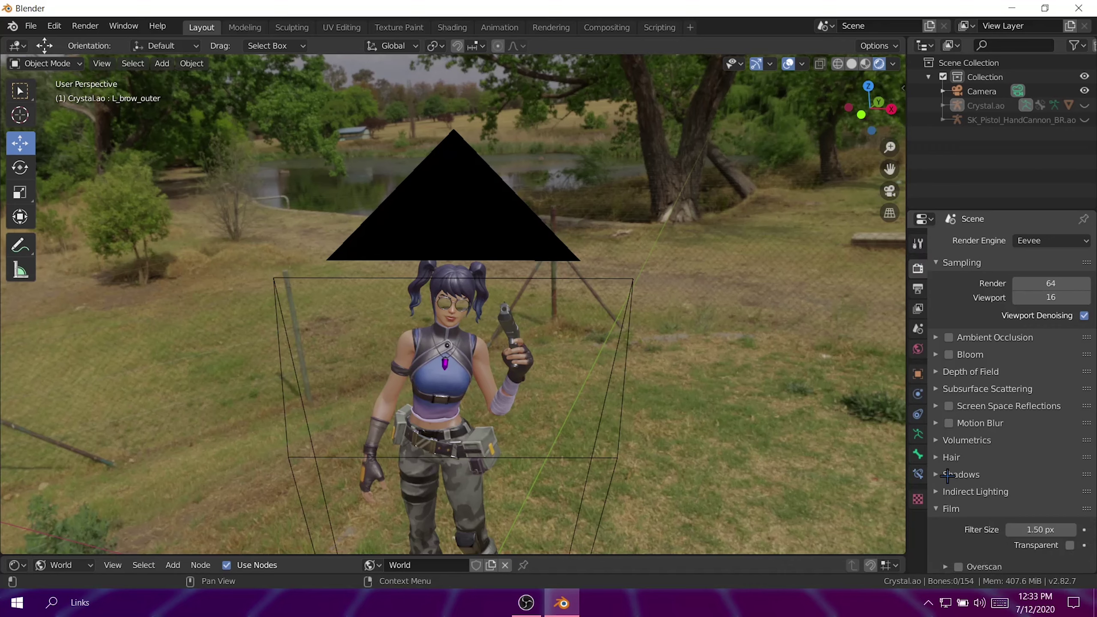
scroll(950, 503, "down", 3)
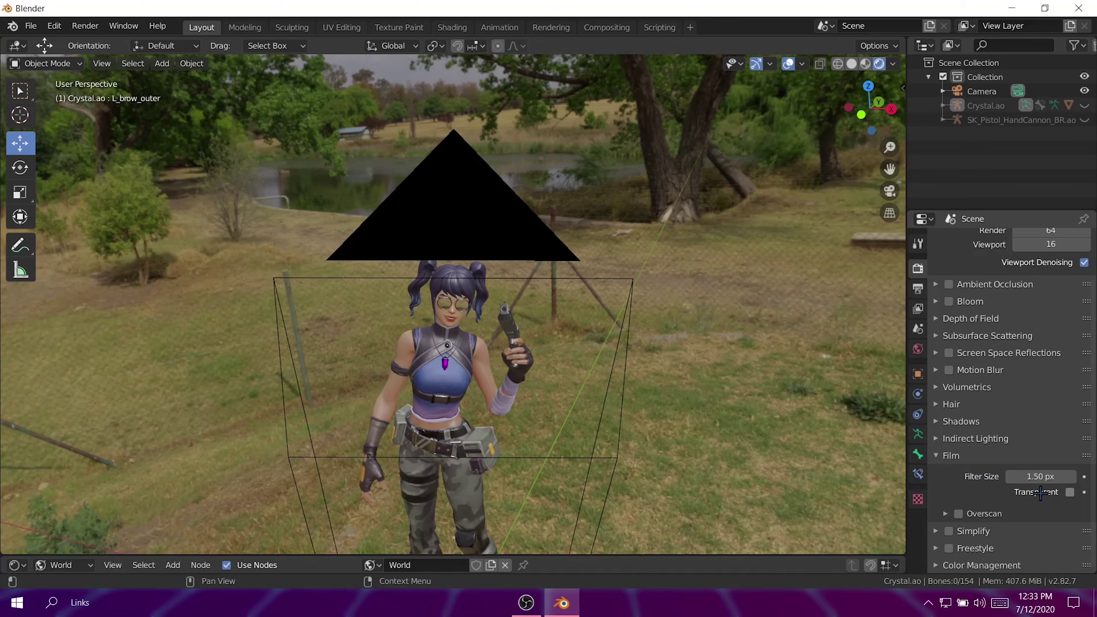
left_click(1070, 492)
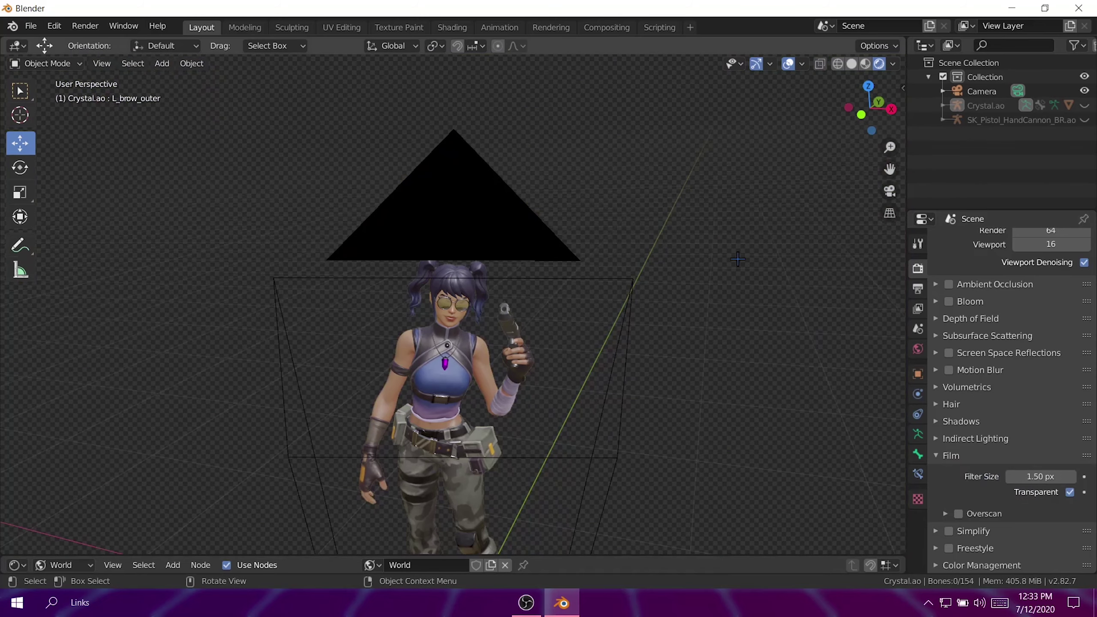
- Check the HDRI-lit character and pistol through the camera view, then return to an overview of the scene
left_click(890, 190)
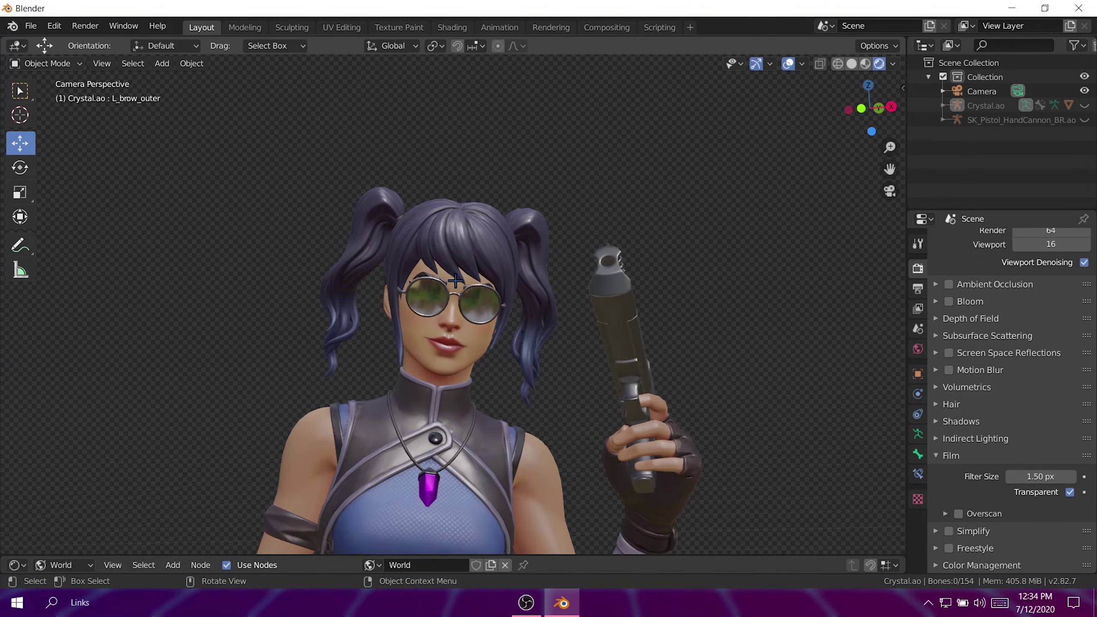
scroll(462, 460, "down", 2)
scroll(465, 461, "up", 2)
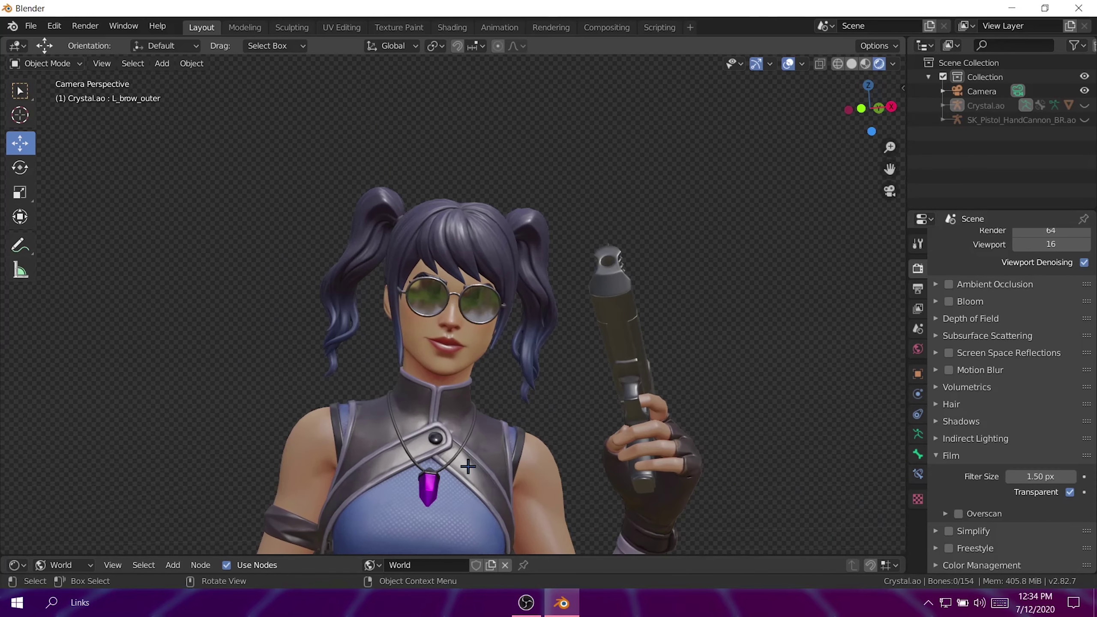
scroll(468, 466, "down", 1)
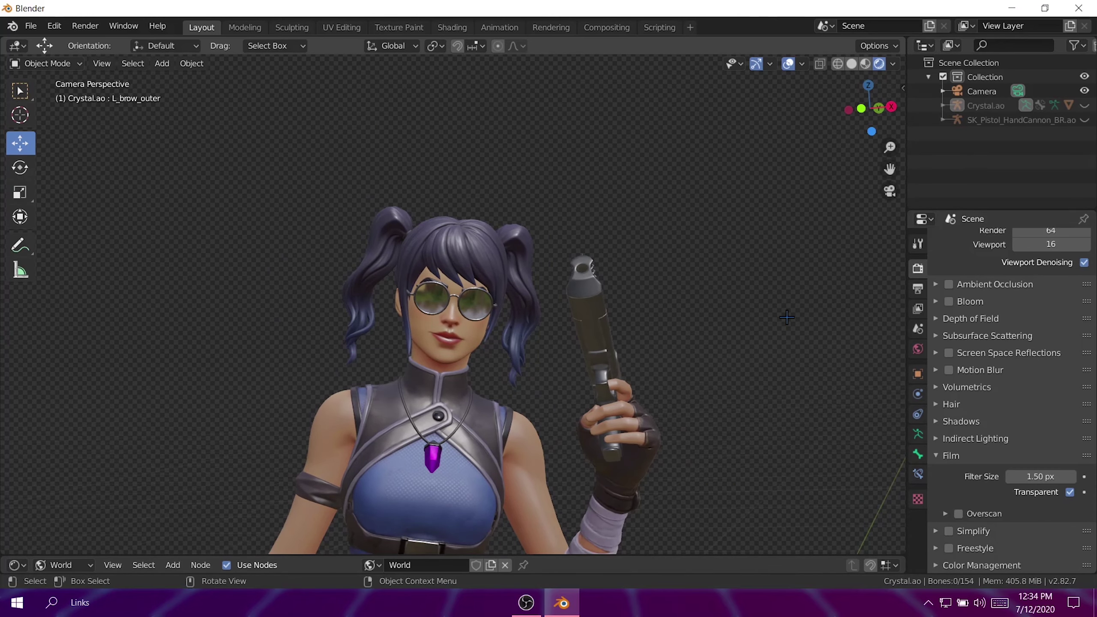
scroll(786, 318, "down", 1)
middle_click_drag(786, 318, 696, 214)
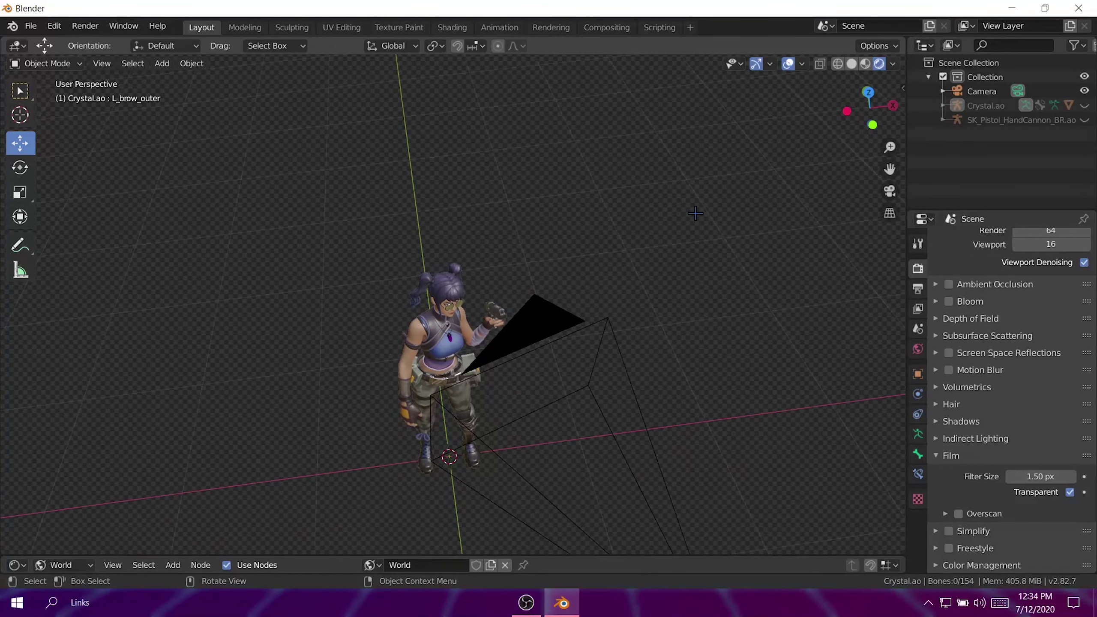
- Add an area light in material preview shading and raise it above the character
left_click(866, 65)
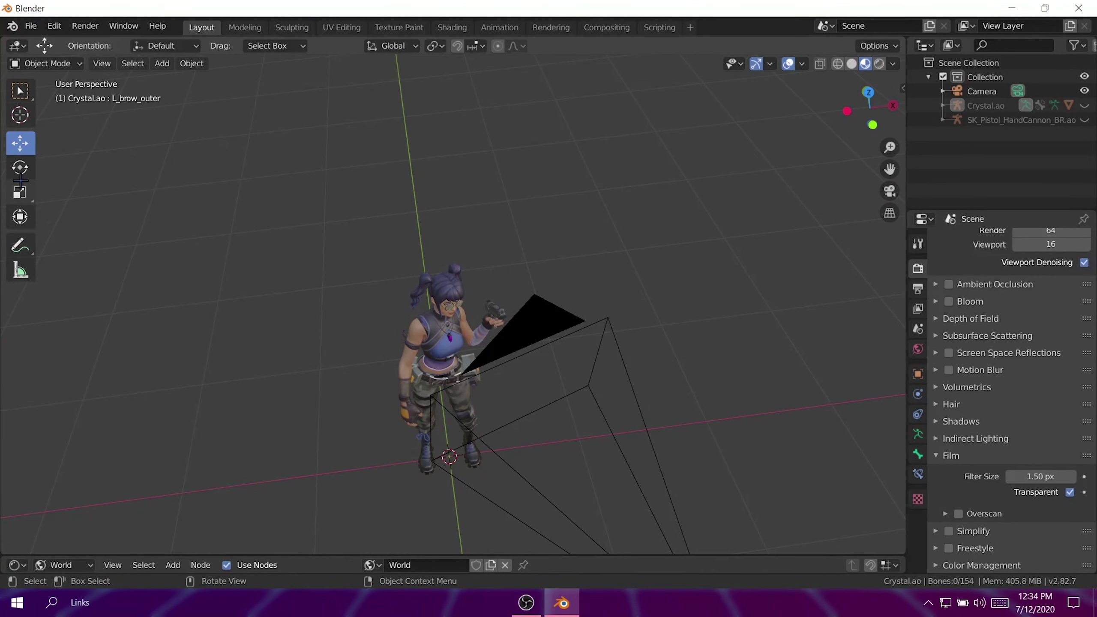
left_click(161, 63)
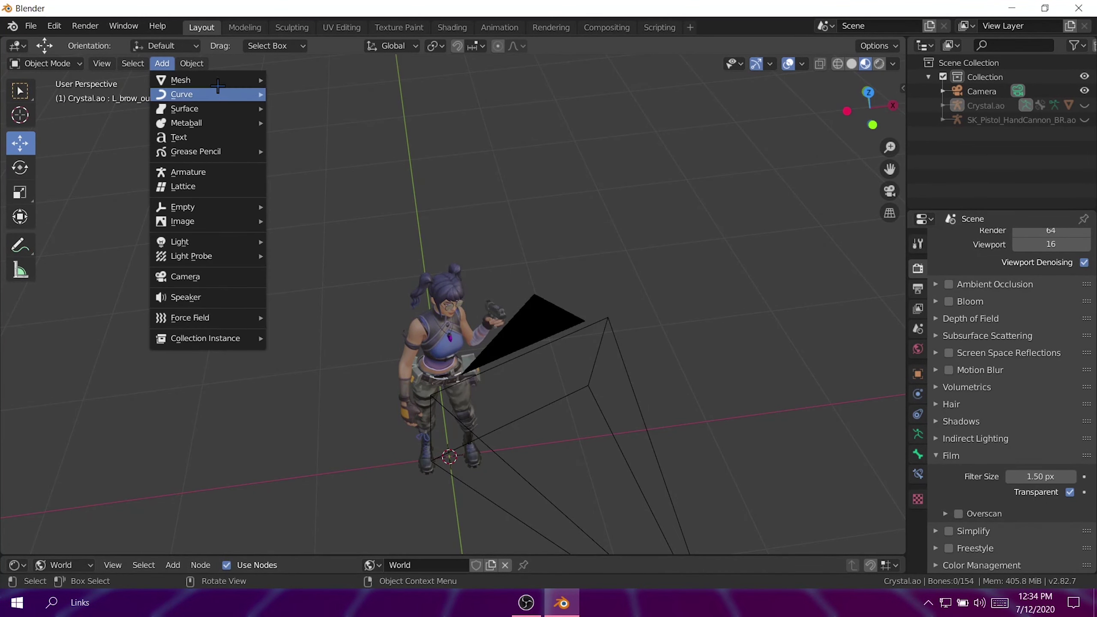
mouse_move(218, 83)
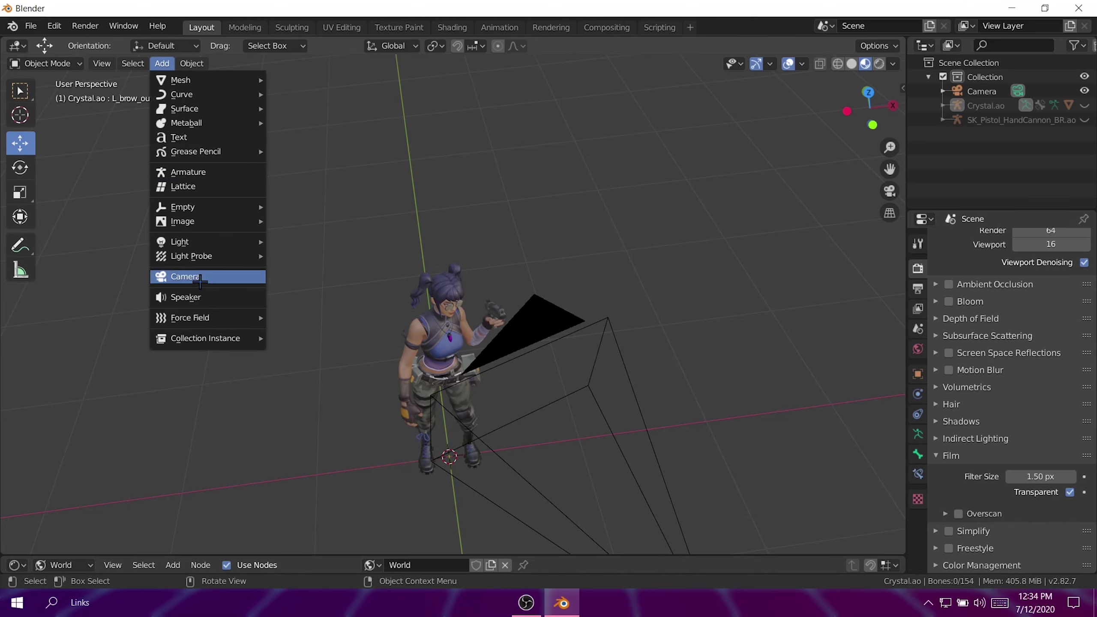
mouse_move(224, 243)
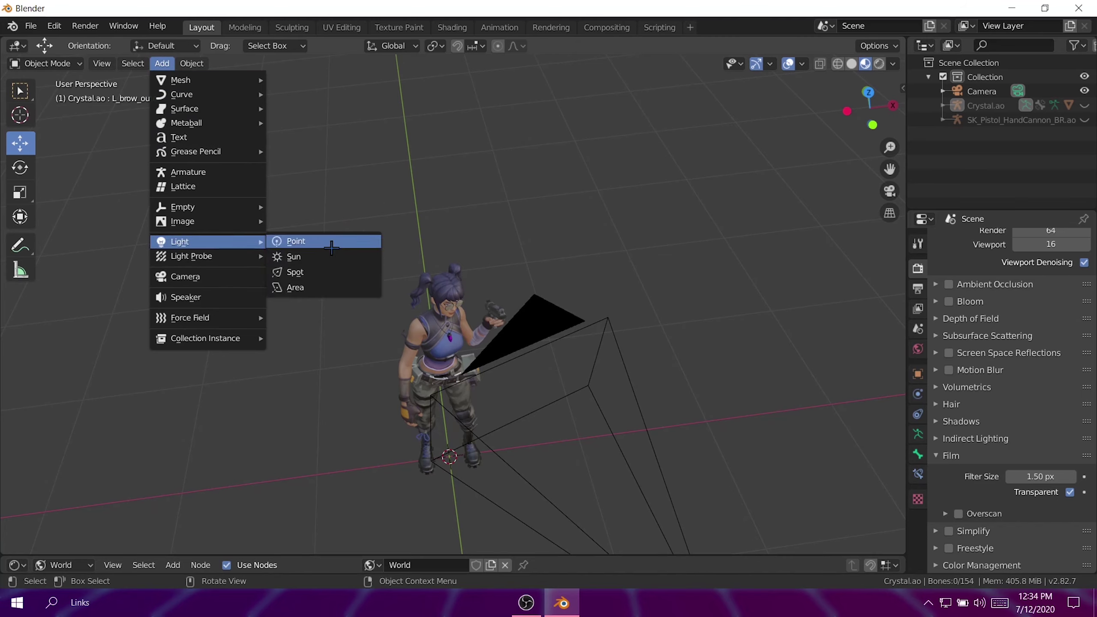
left_click(322, 288)
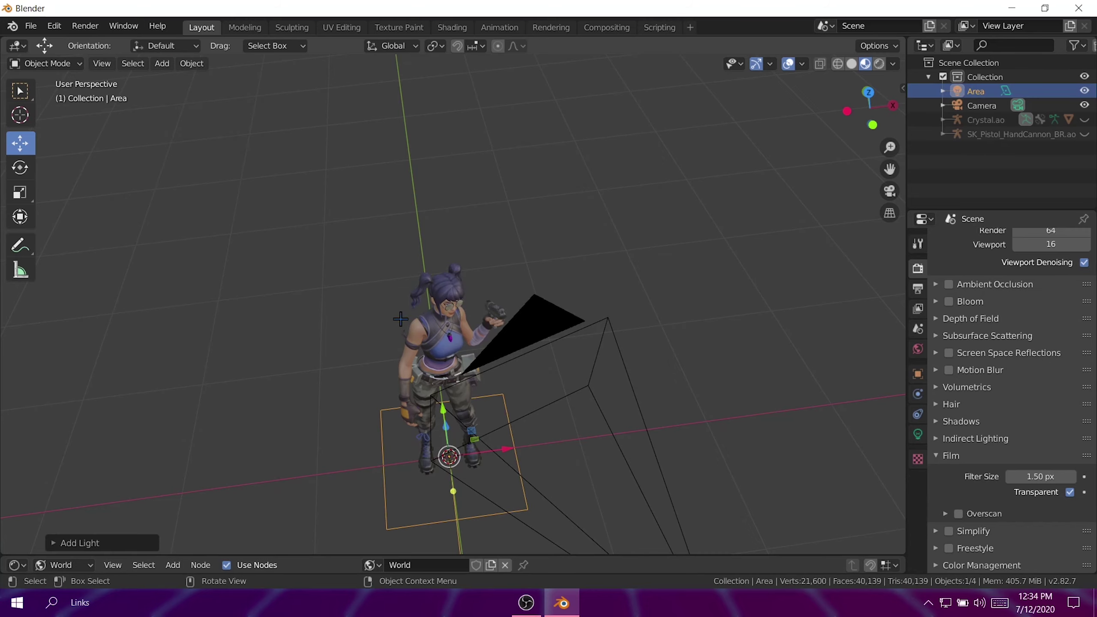
left_click_drag(446, 427, 414, 81)
middle_click_drag(126, 331, 251, 363)
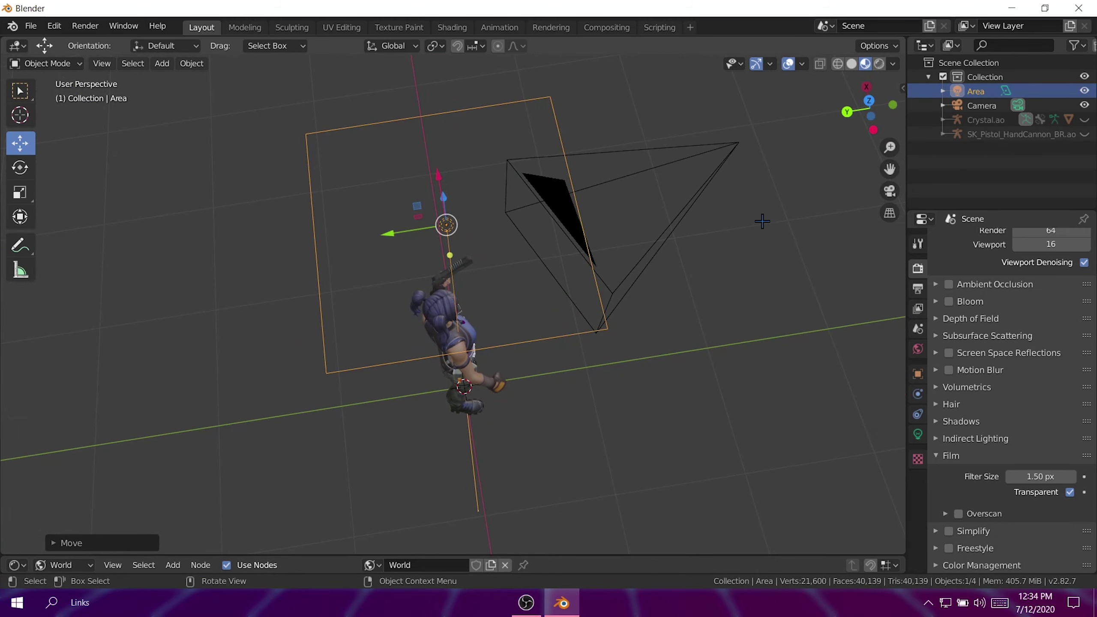
- Check the area light's effect in the rendered camera view and delete the light
left_click(828, 259)
left_click(879, 64)
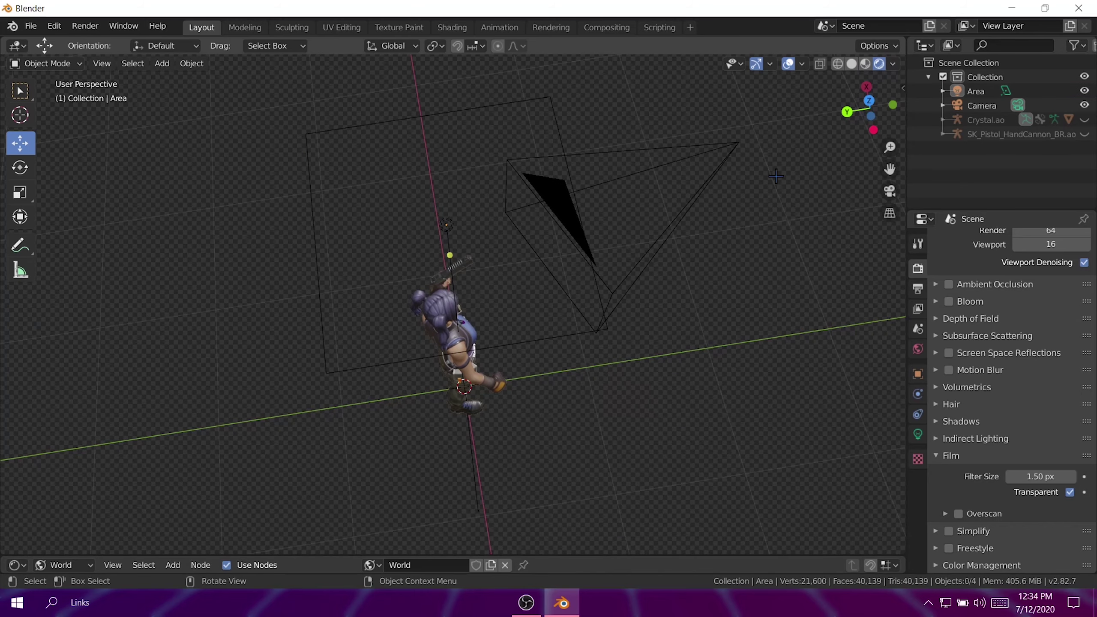
left_click(890, 190)
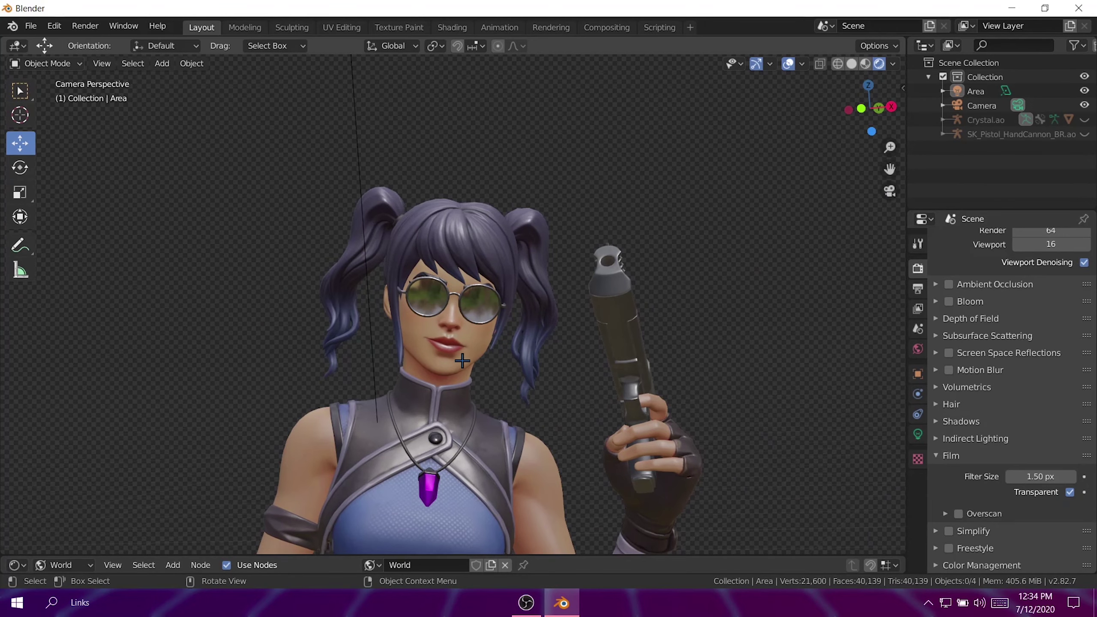
scroll(522, 366, "down", 3)
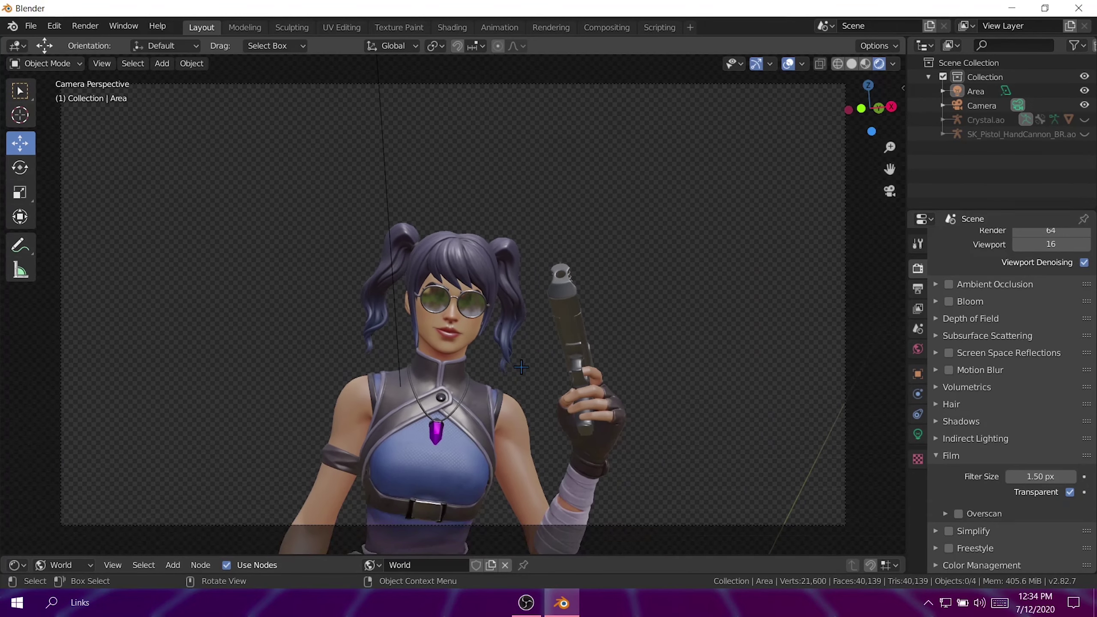
middle_click_drag(522, 367, 484, 295)
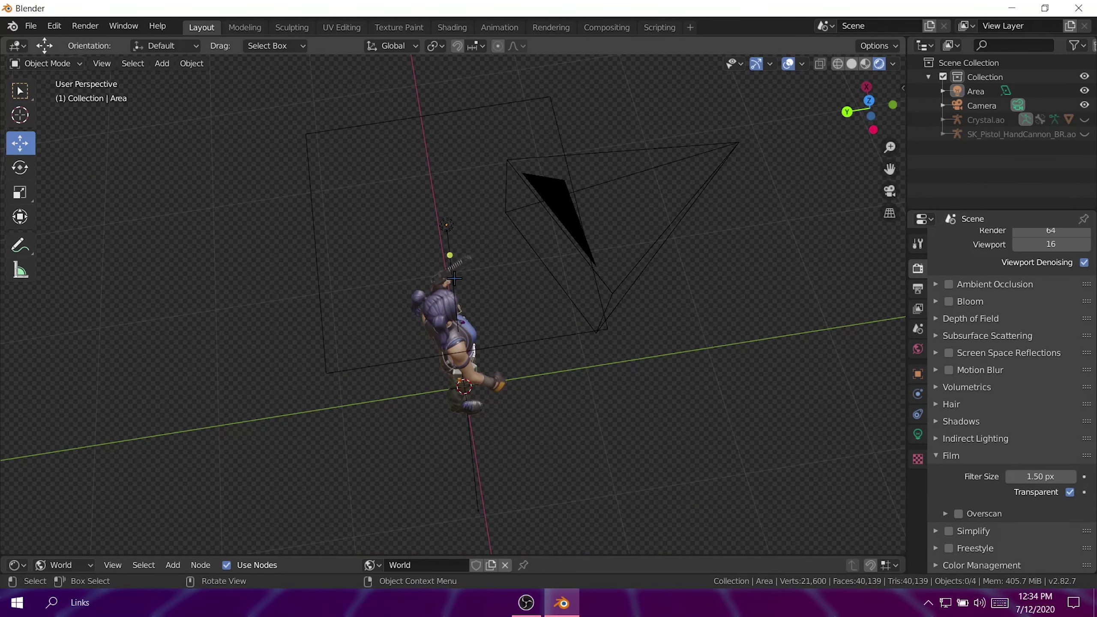
left_click(447, 225)
key("Delete")
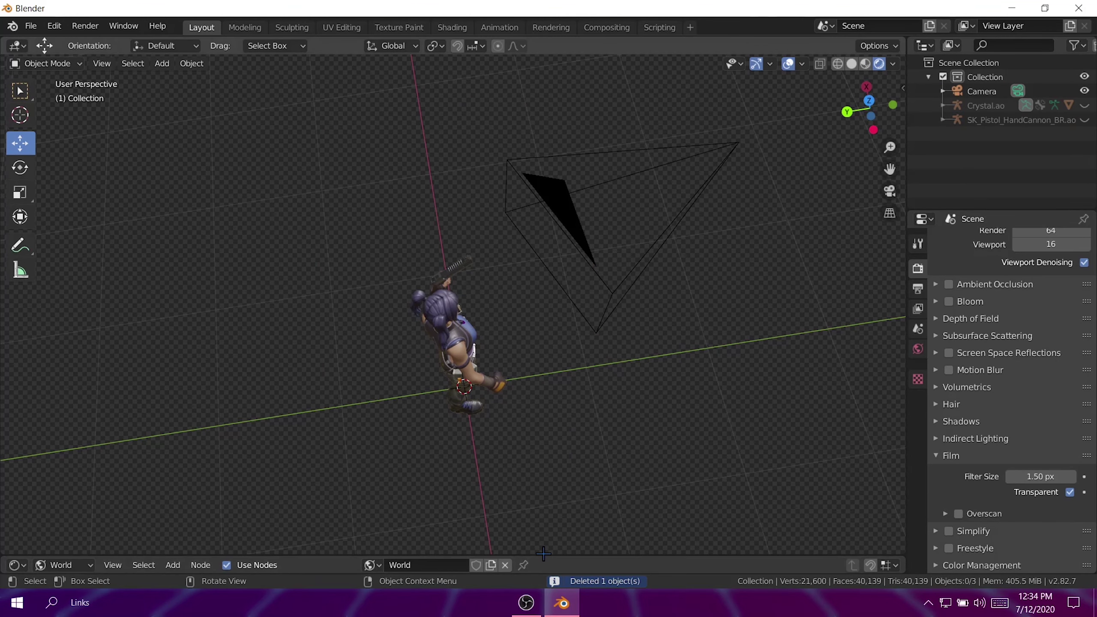
- Delete the delta_2_4k.hdr node and connect the empty Environment Texture's Color output to the World Output's Surface input
left_click_drag(543, 554, 539, 169)
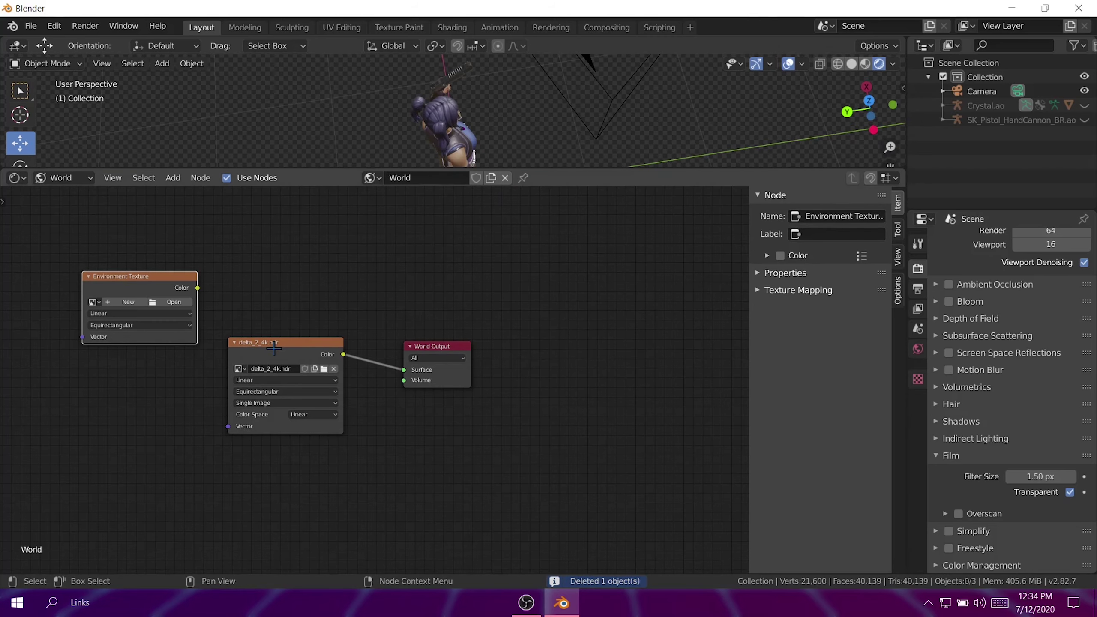
left_click_drag(273, 348, 306, 275)
key("Delete")
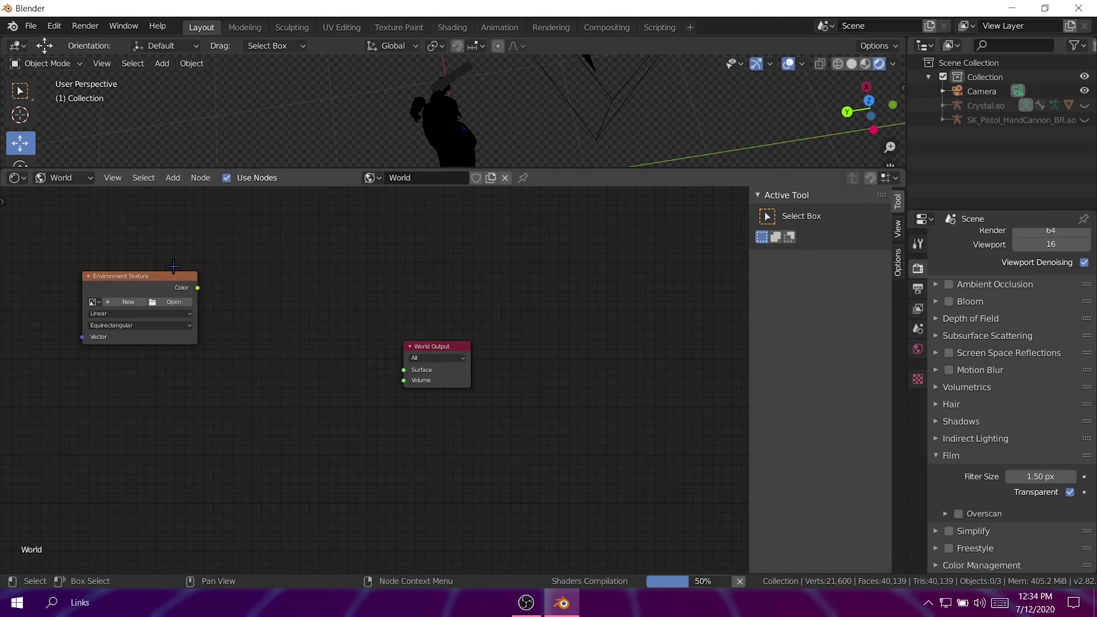
left_click_drag(186, 288, 403, 369)
- Load Approaching Storm 4K.hdr from D:\Blender Stuff\HDRI_S into the Environment Texture node
left_click(315, 336)
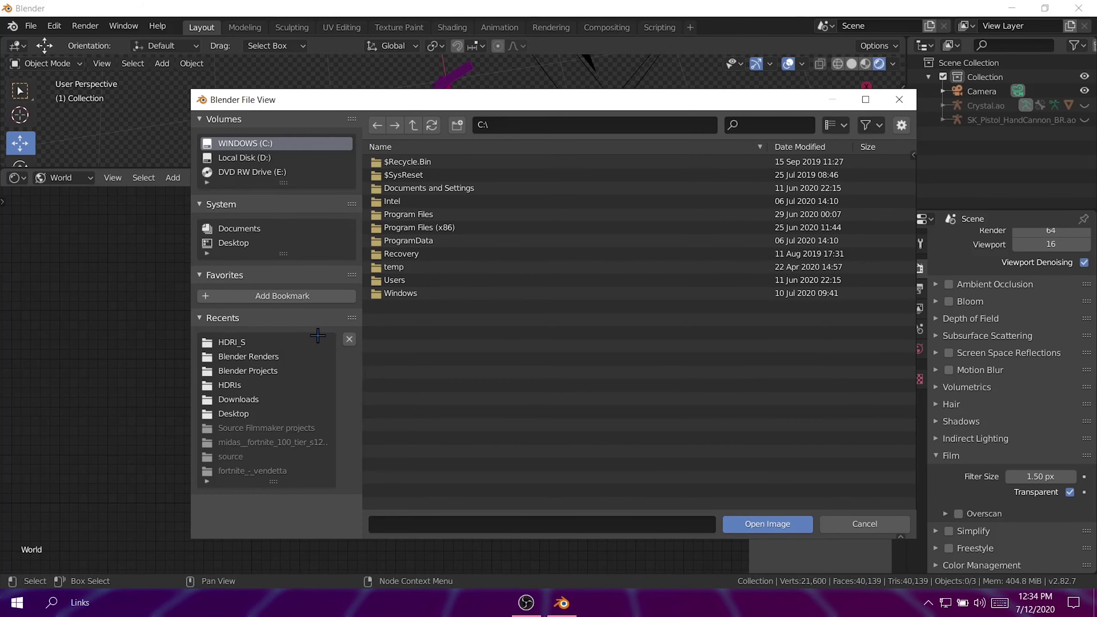
left_click(277, 158)
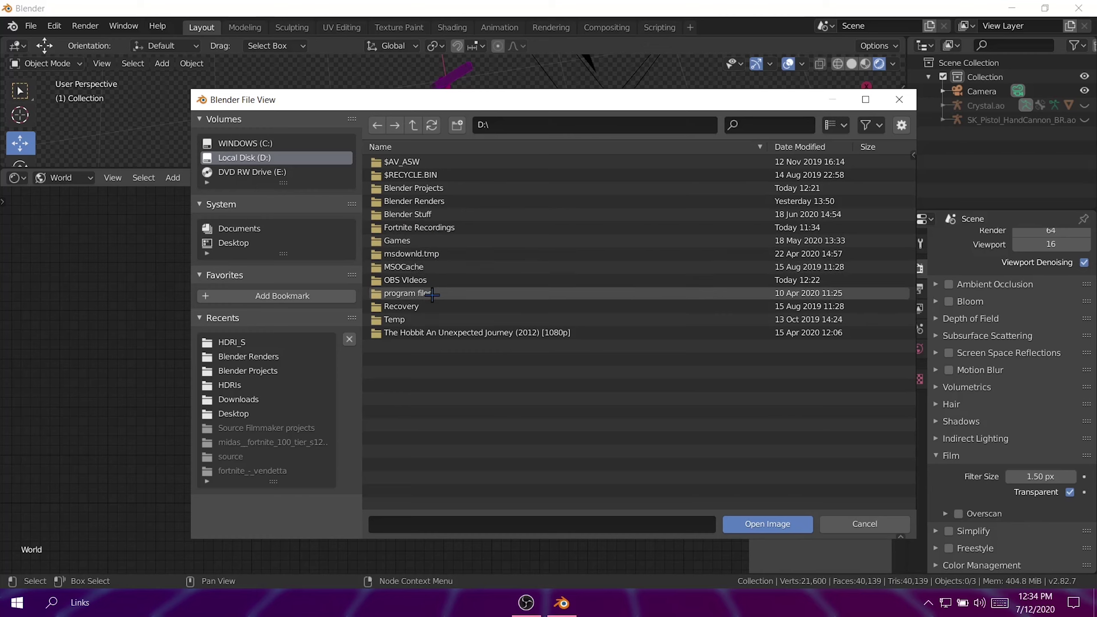
left_click(440, 215)
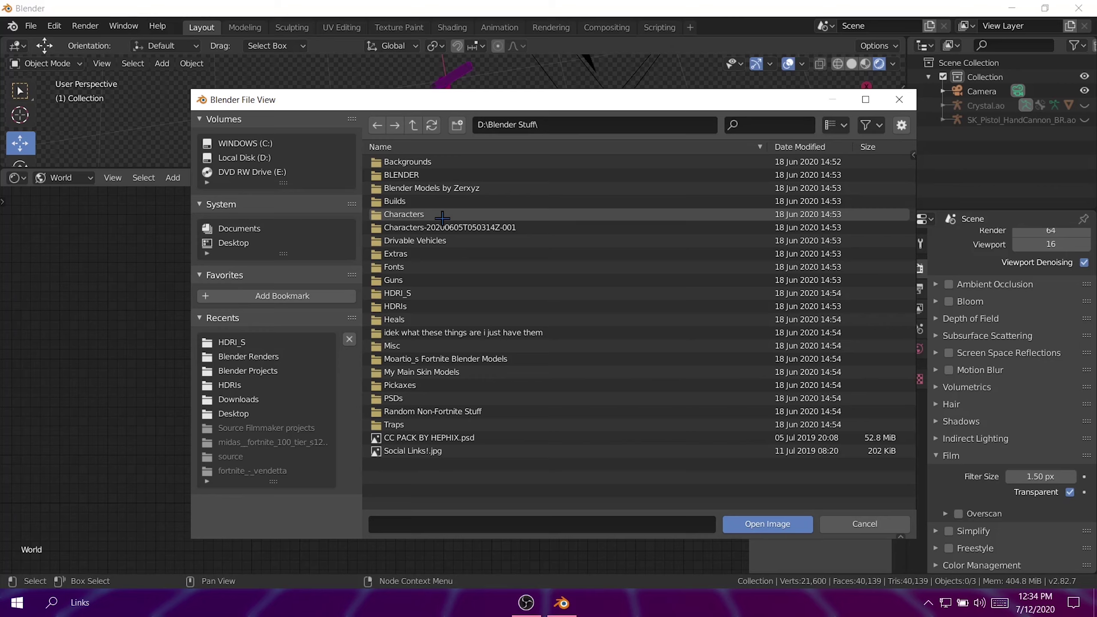
left_click(423, 293)
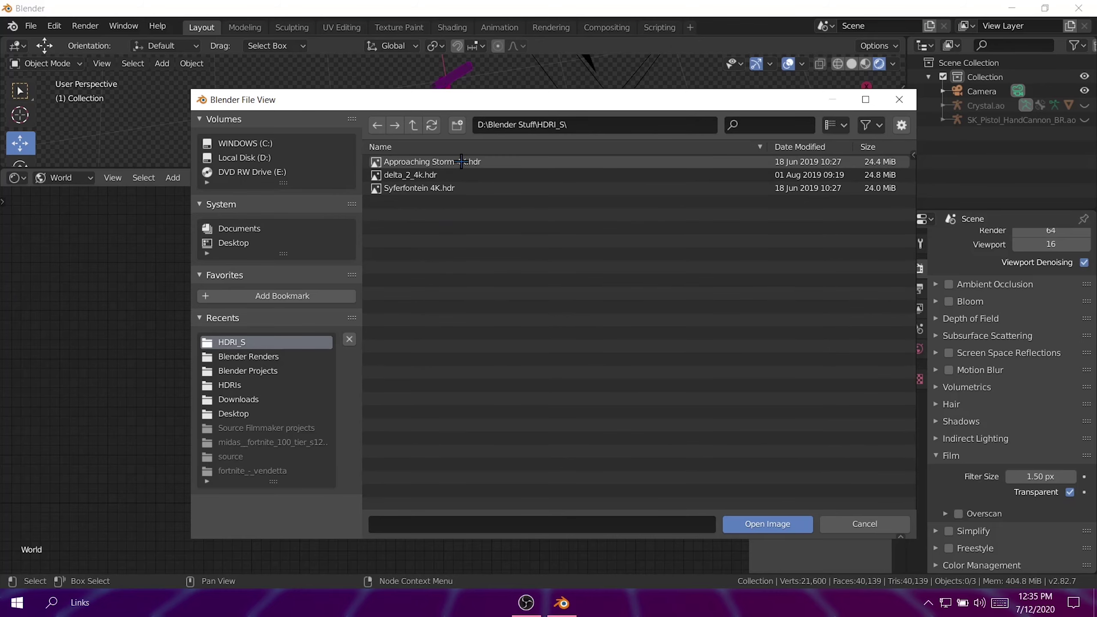
left_click(529, 164)
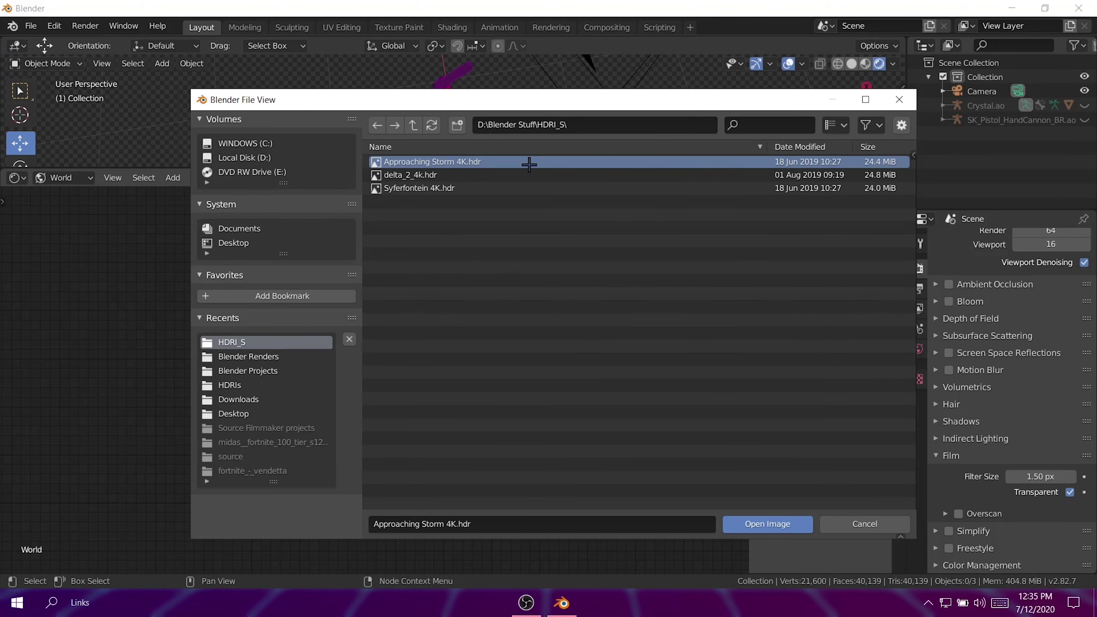
double_click(529, 164)
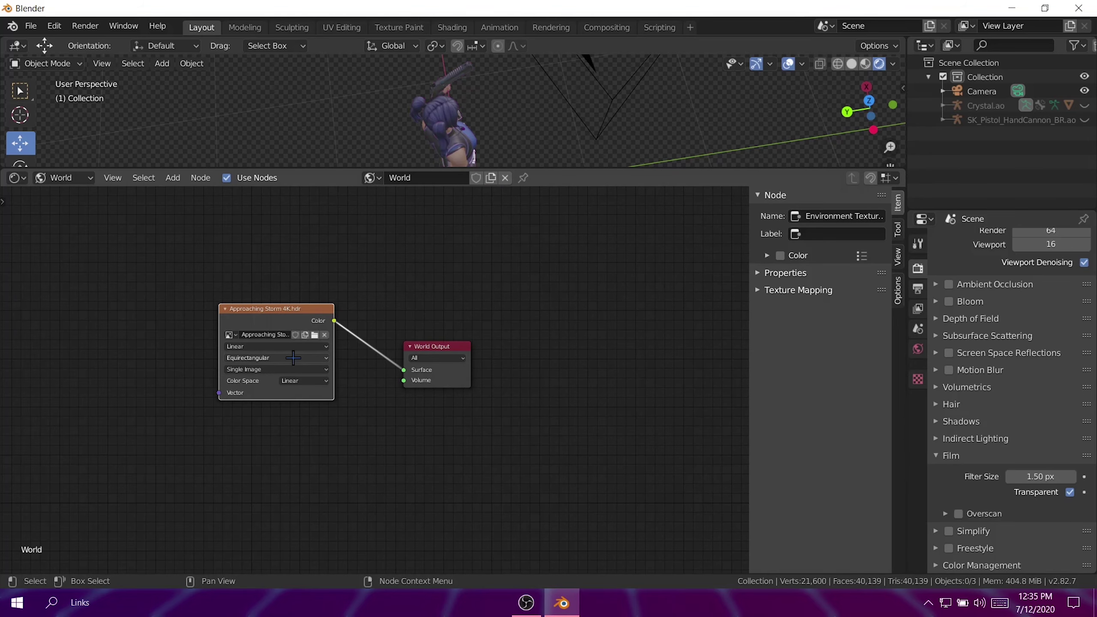
- Shrink the Shader Editor and examine the new HDRI lighting and the glasses' reflections, starting from the camera view
left_click_drag(572, 167, 571, 558)
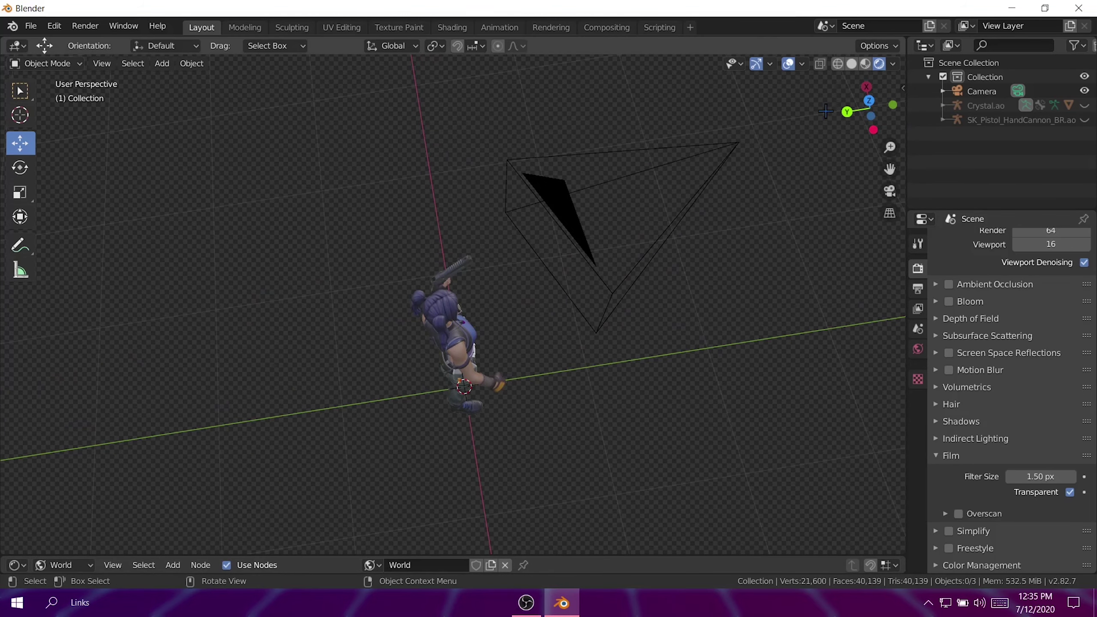
left_click(889, 191)
scroll(614, 283, "up", 4)
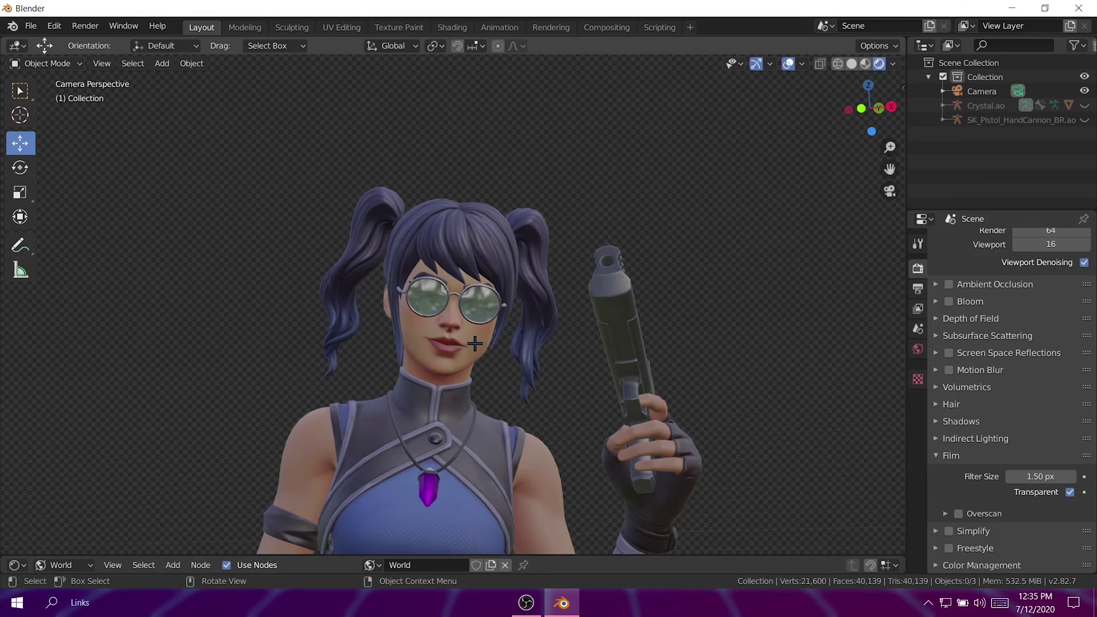
scroll(419, 329, "up", 5)
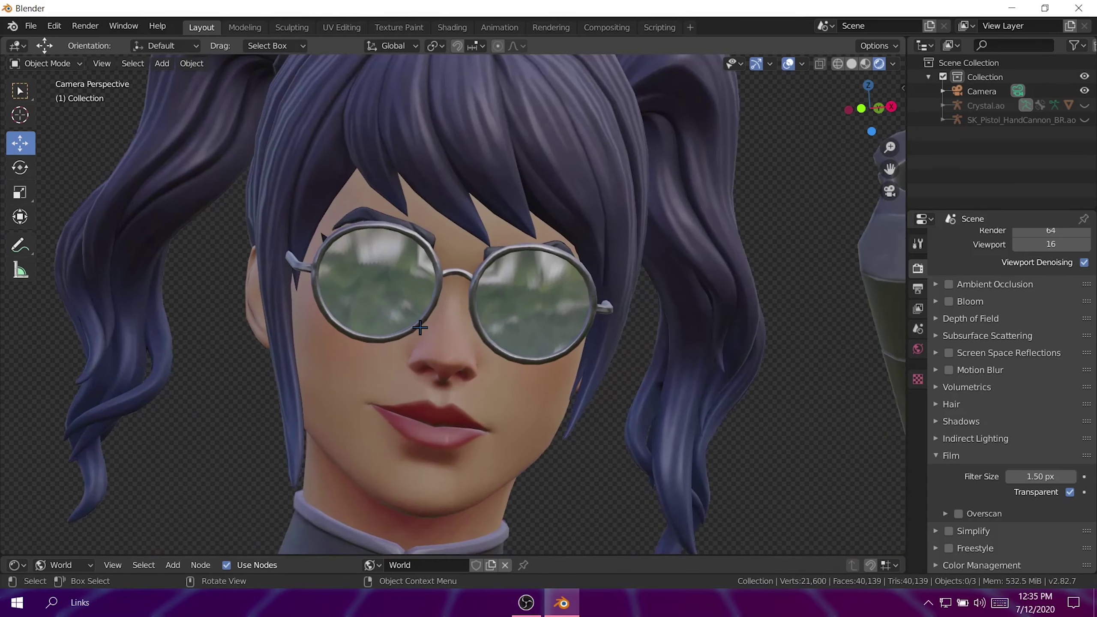
scroll(420, 328, "down", 6)
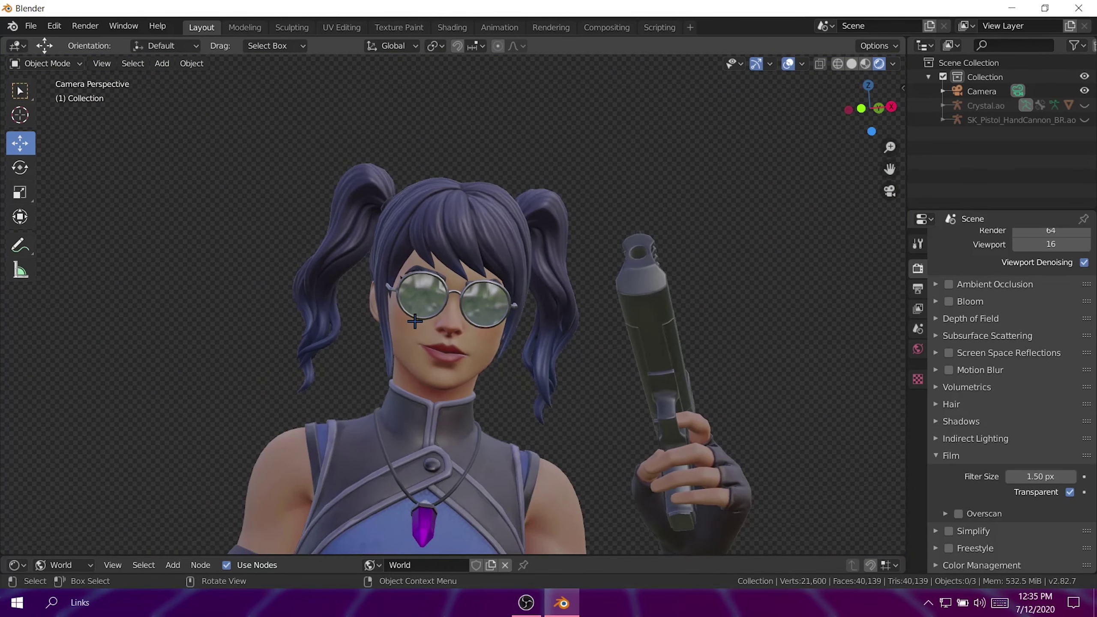
middle_click_drag(280, 339, 441, 348)
scroll(380, 354, "up", 4)
scroll(467, 343, "down", 5)
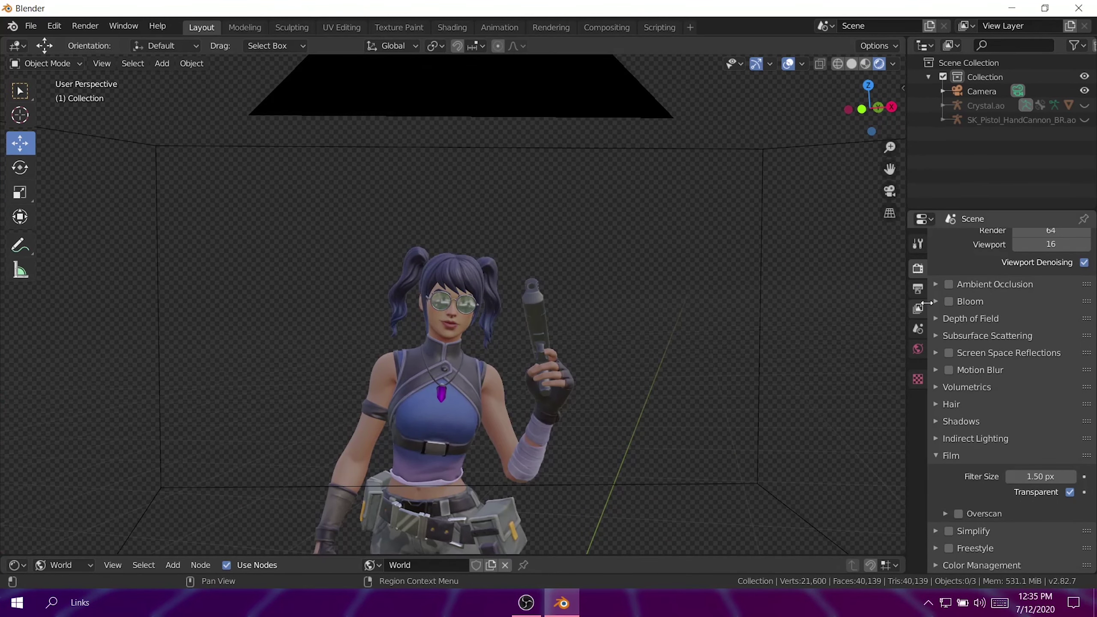
- Set the render engine to Cycles and the device to GPU Compute
scroll(949, 314, "up", 3)
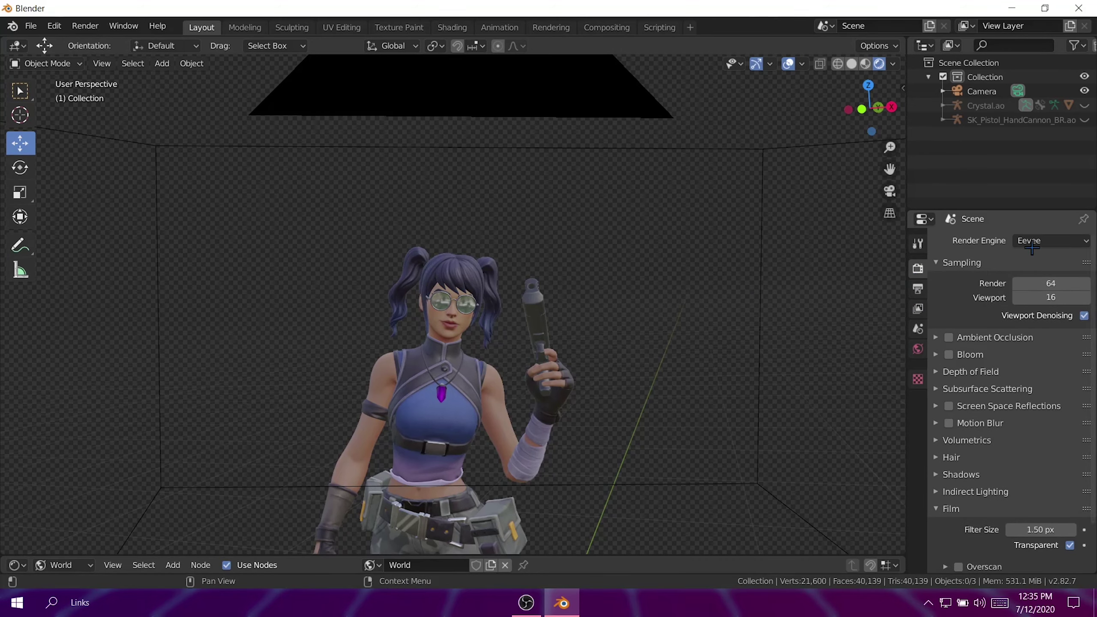
left_click(1055, 240)
left_click(1053, 290)
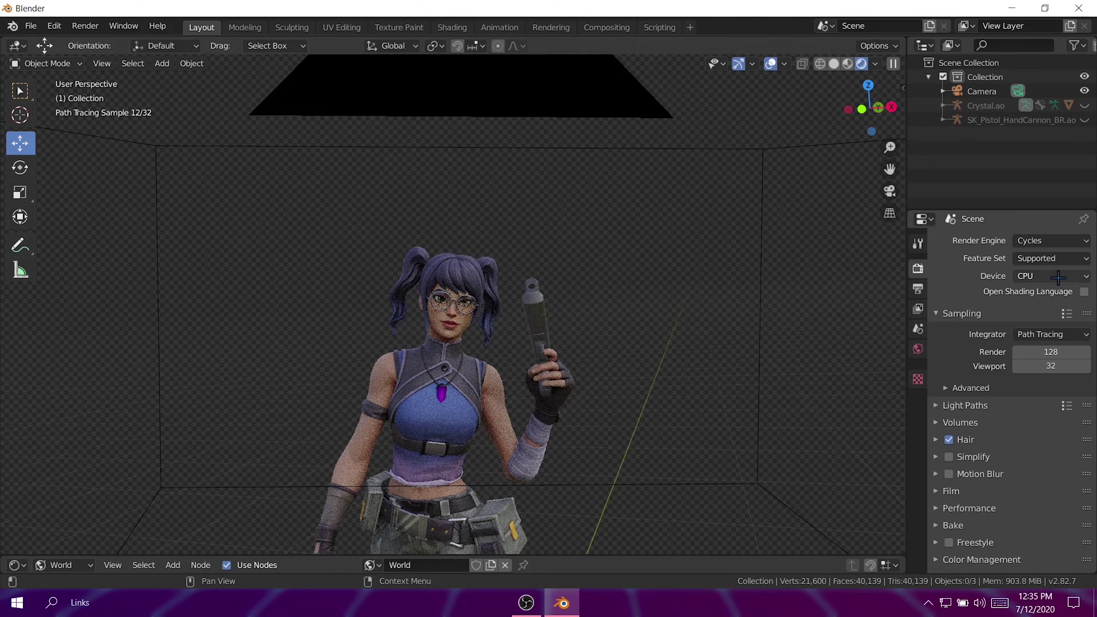
left_click(1034, 275)
left_click(1039, 308)
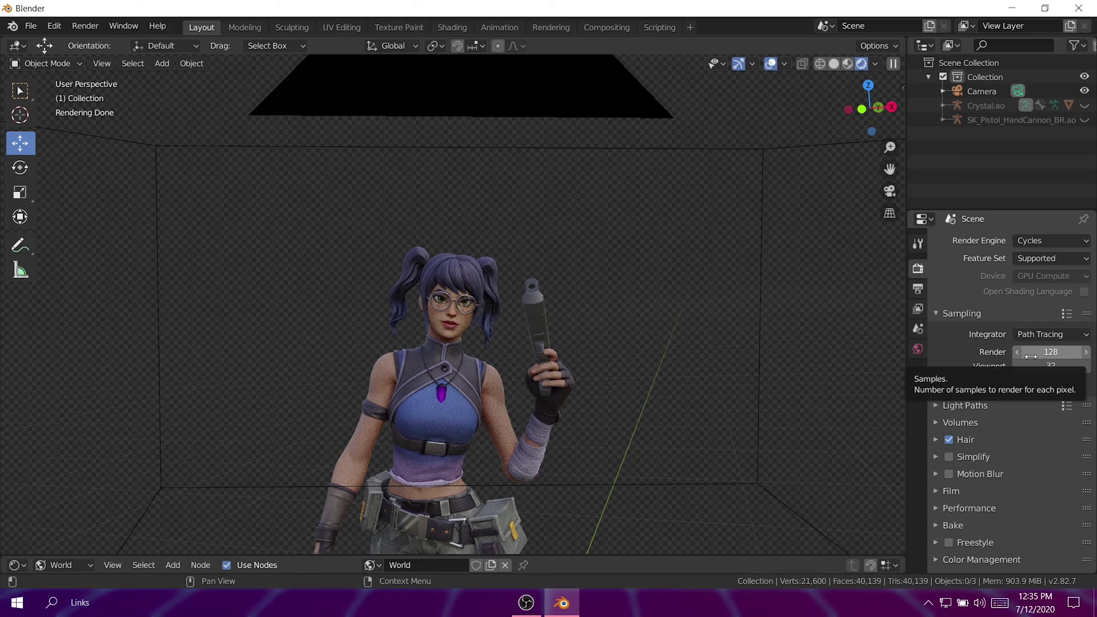
- Set the Cycles render samples to 1000
left_click(1031, 356)
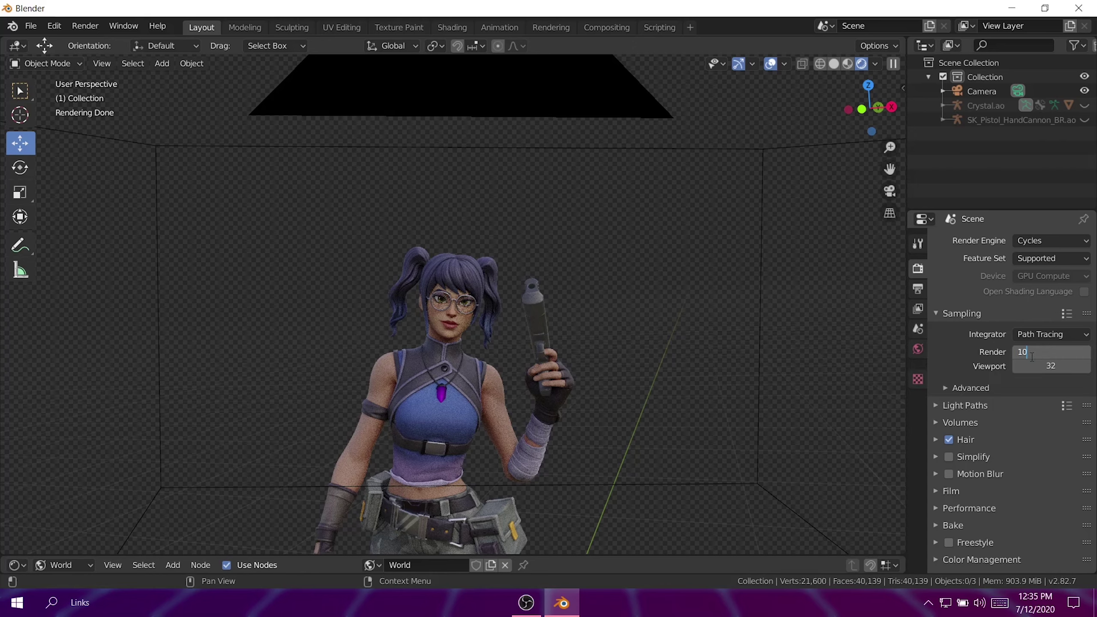
type("1000")
key("Return")
- Examine the character's face up close through the camera, briefly showing and hiding the Crystal.ao armature
key("KP_0")
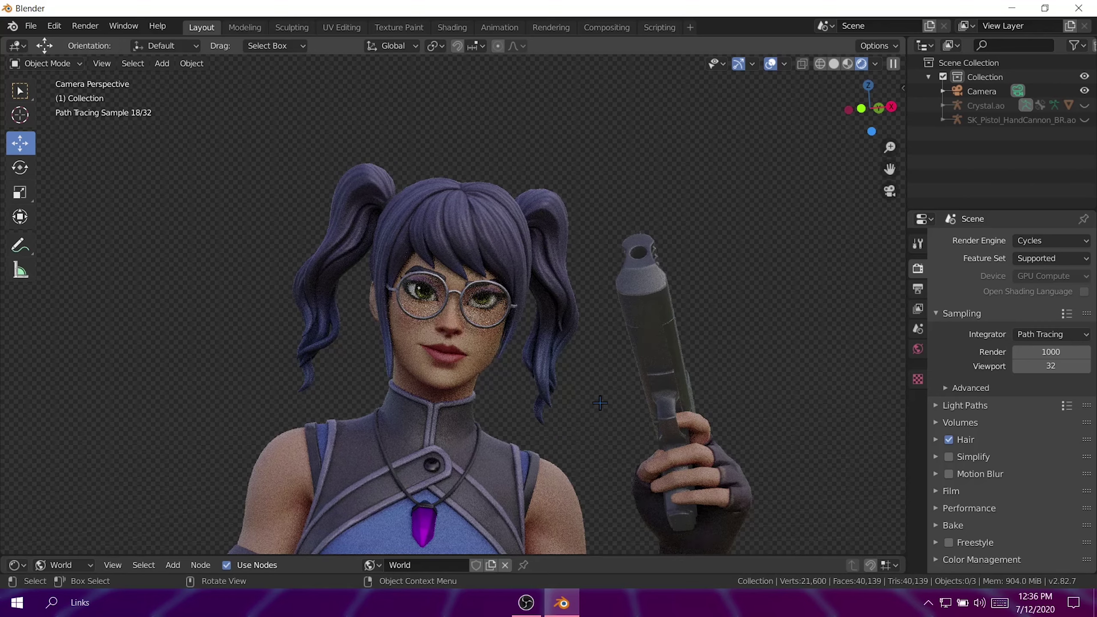
scroll(435, 296, "up", 5)
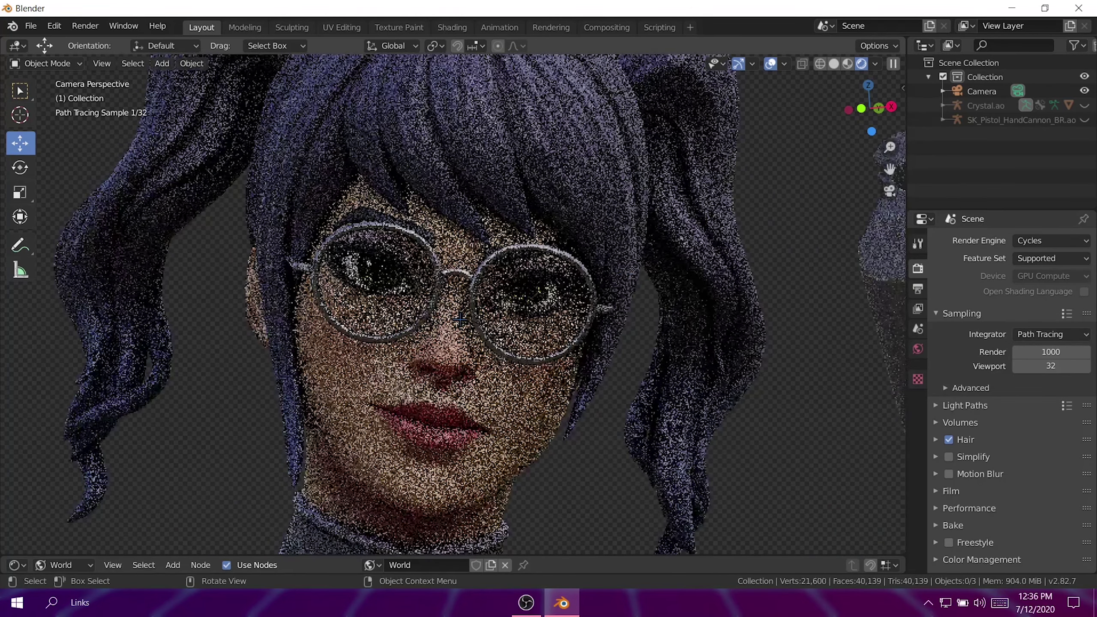
left_click(1006, 105)
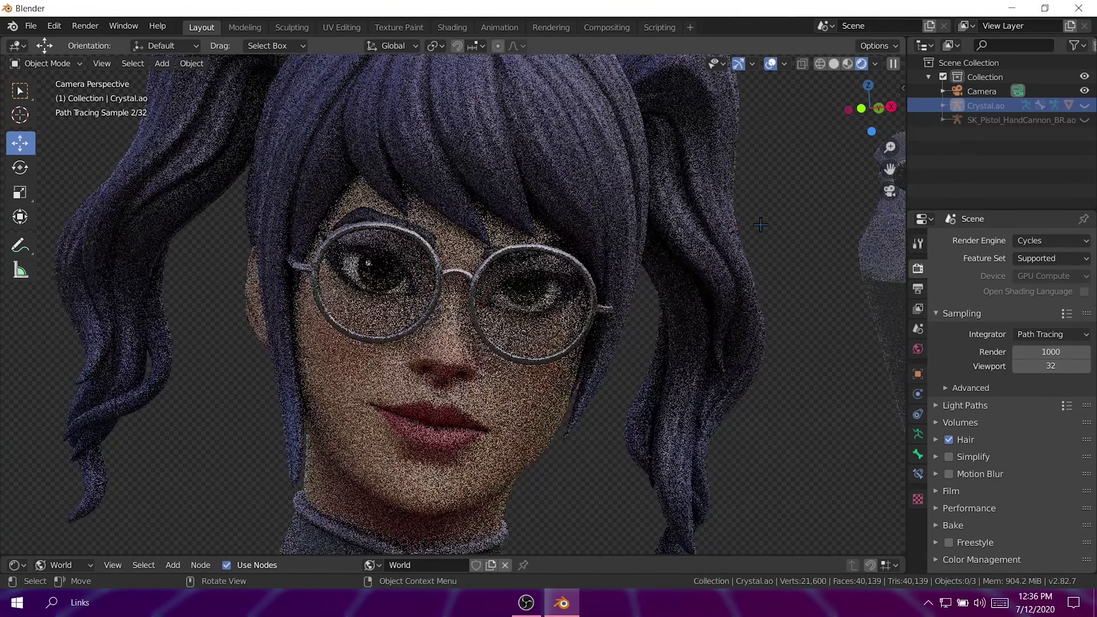
left_click(1085, 105)
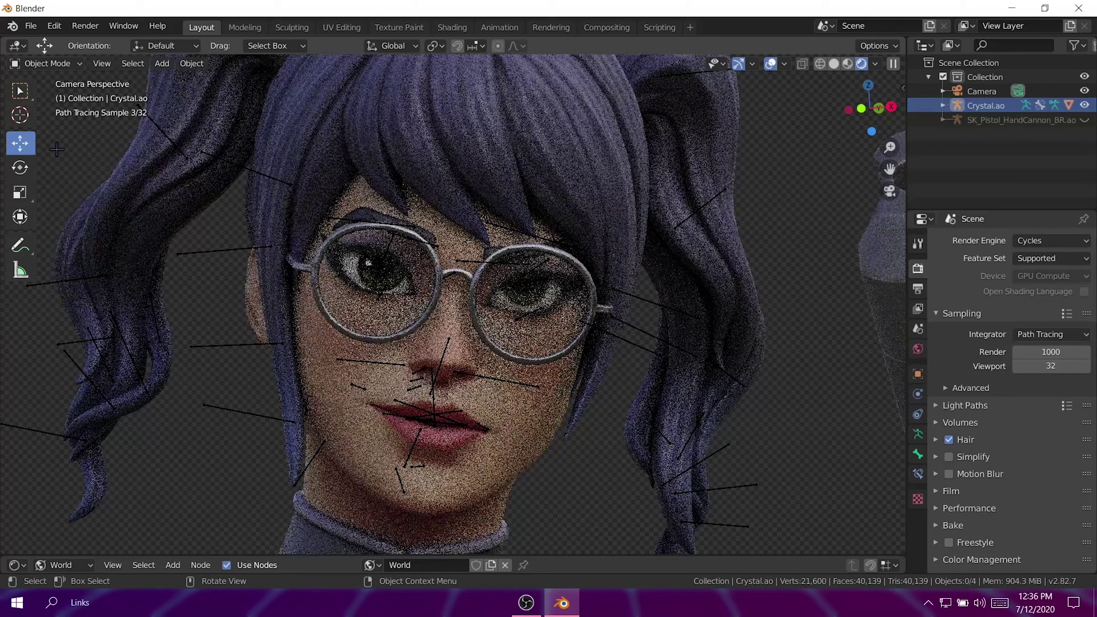
left_click(1084, 105)
scroll(743, 300, "down", 5)
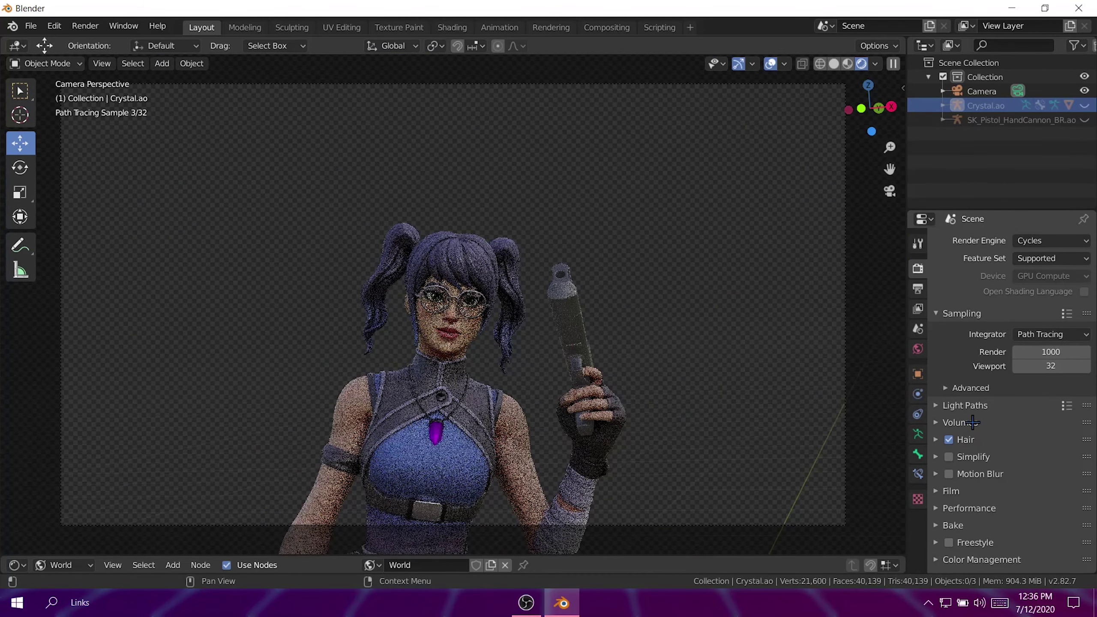
- Set the Light Paths max bounces to 6 total, with Glossy, Transparency and Transmission at 4
left_click(974, 405)
scroll(974, 405, "down", 3)
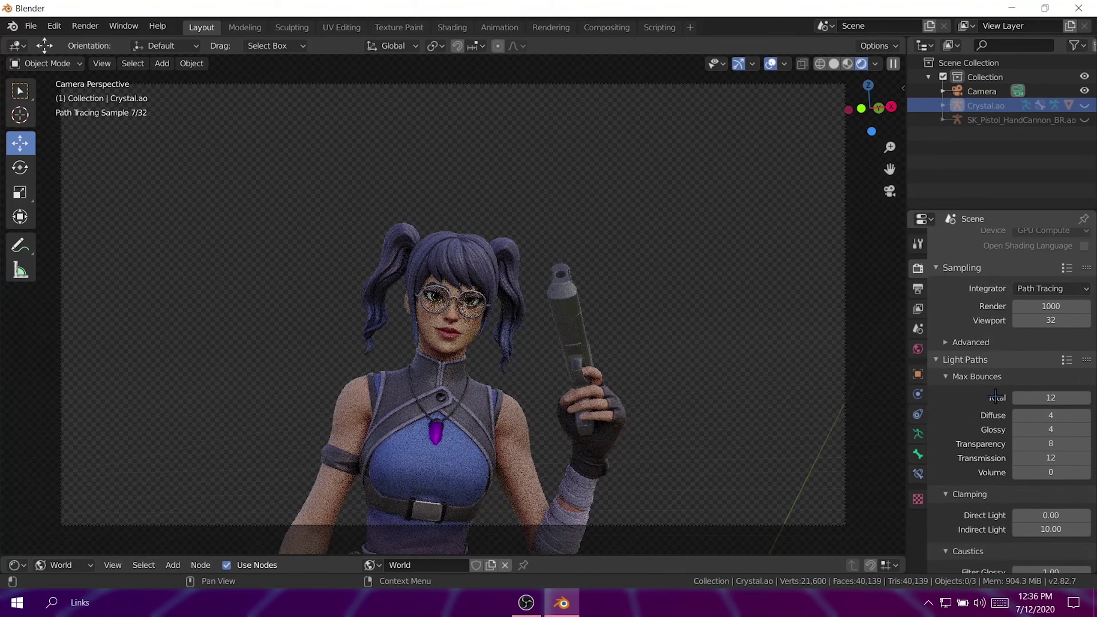
left_click(1068, 398)
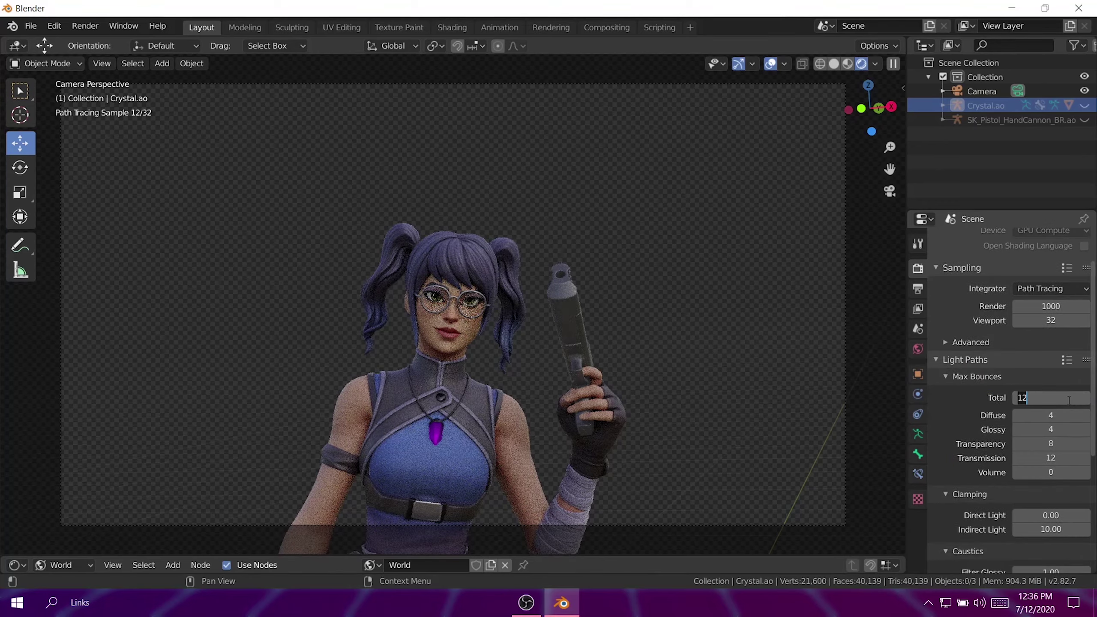
type("6")
key("Return")
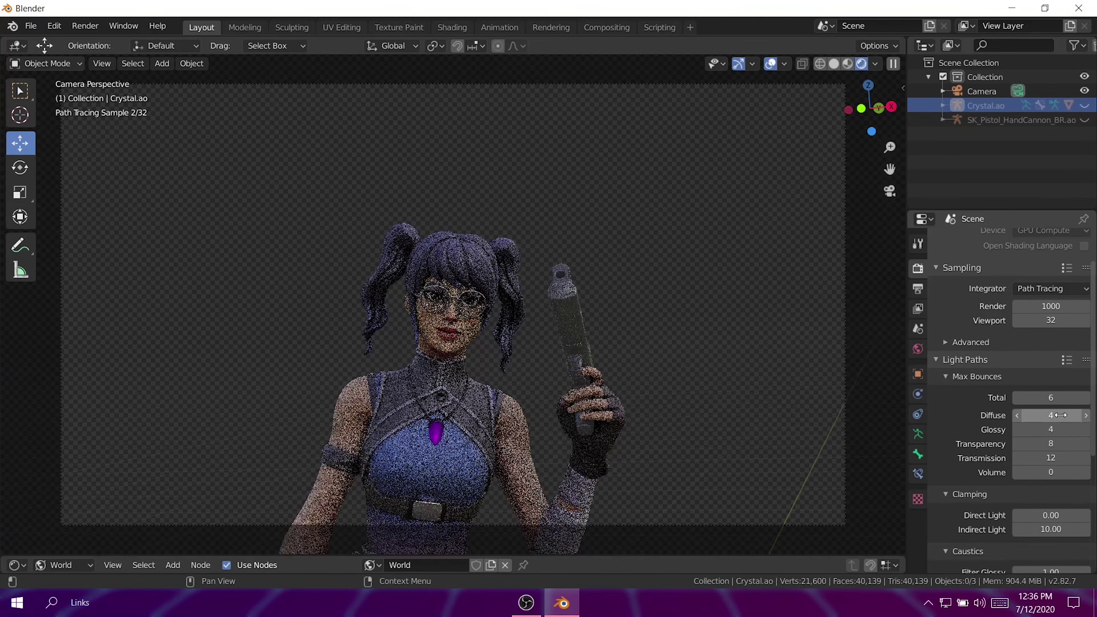
left_click(1058, 430)
key("Return")
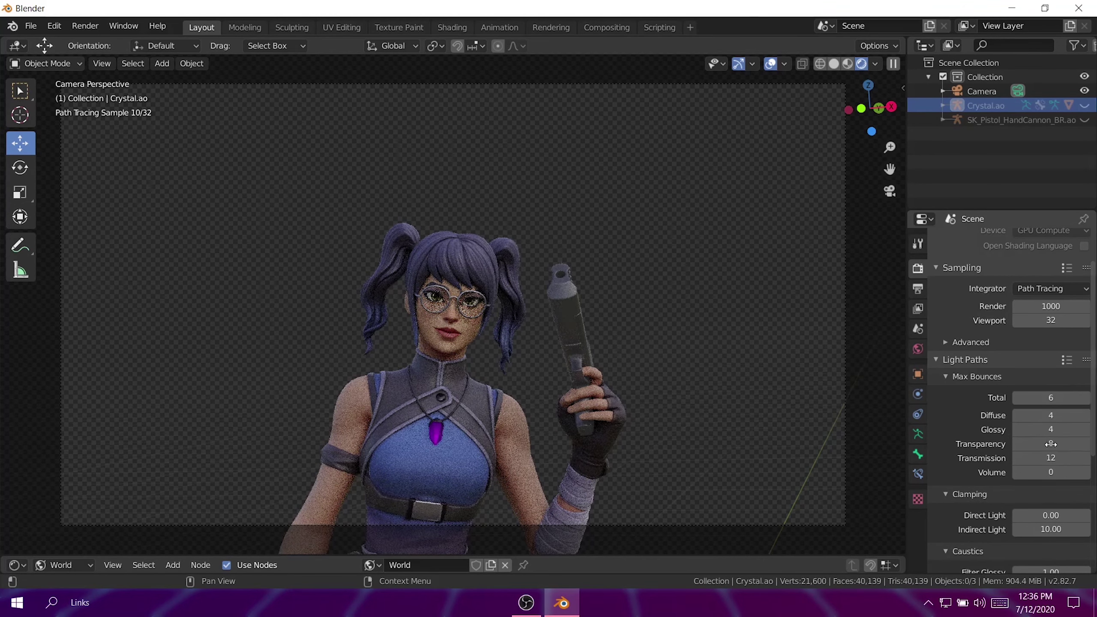
left_click(1052, 445)
type("4")
left_click(1054, 459)
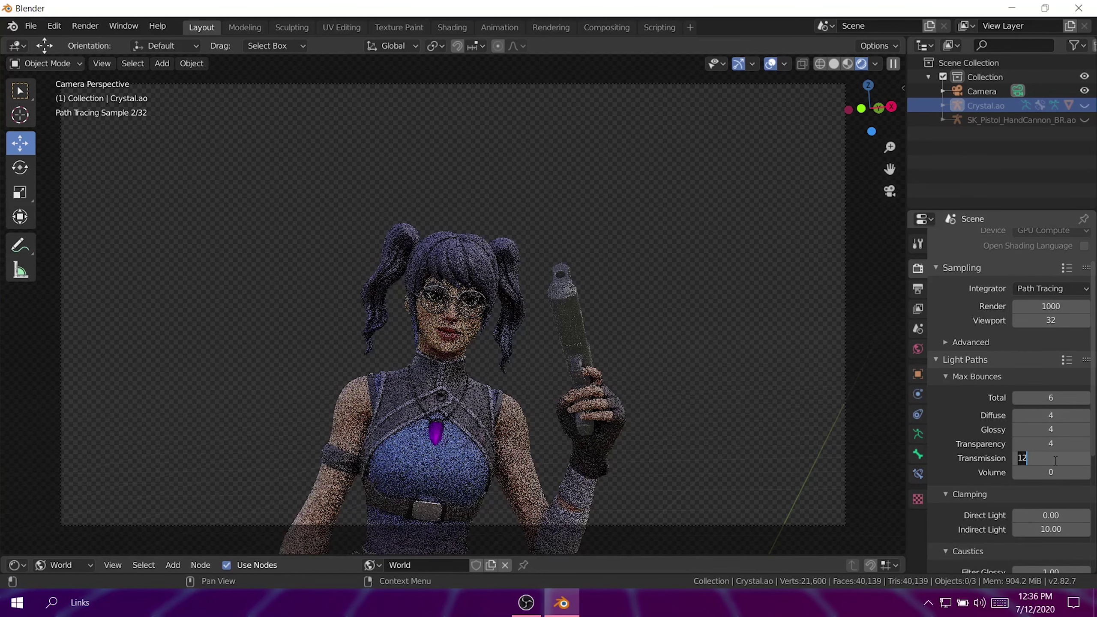
type("4")
key("Return")
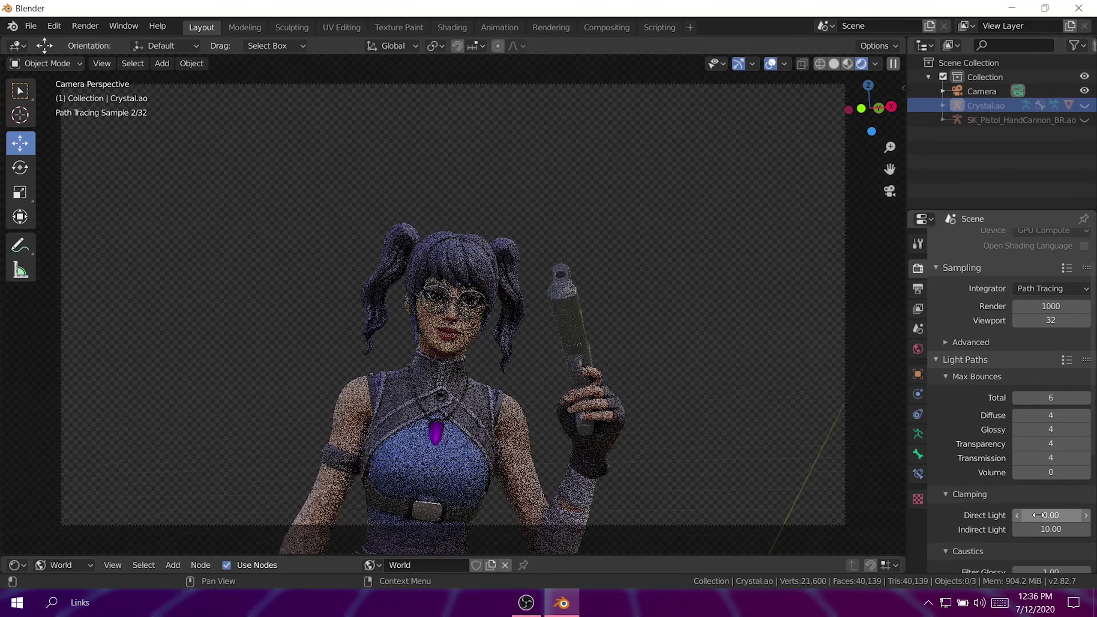
- Set the Light Paths clamping to 6 for both Direct Light and Indirect Light
left_click(1045, 515)
type("6")
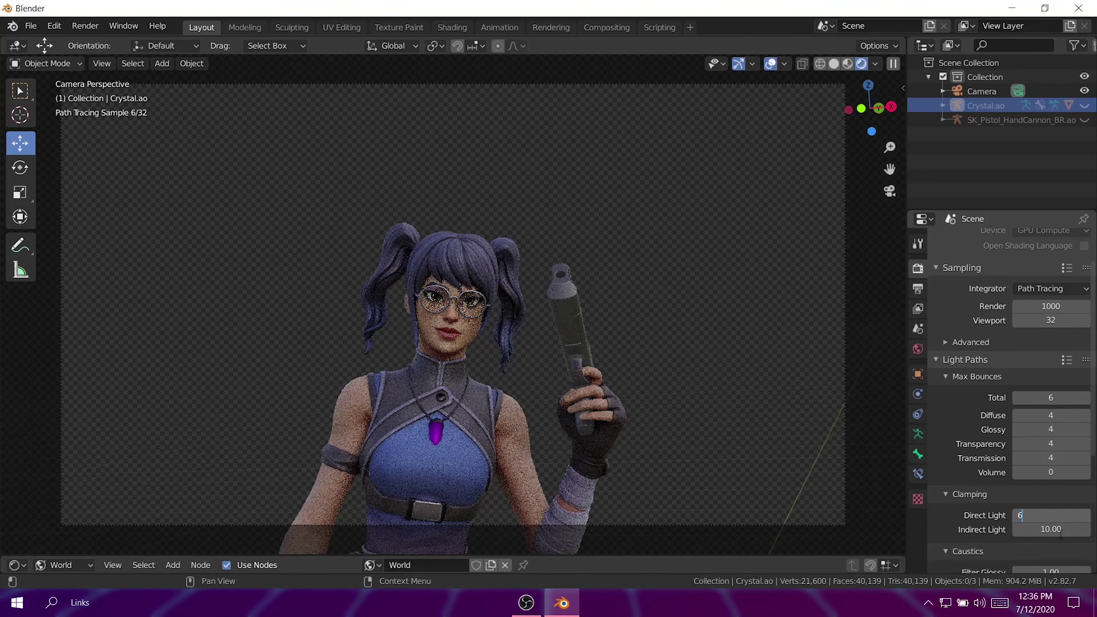
key("Return")
left_click(1059, 530)
key("BackSpace")
key("BackSpace")
key("BackSpace")
key("BackSpace")
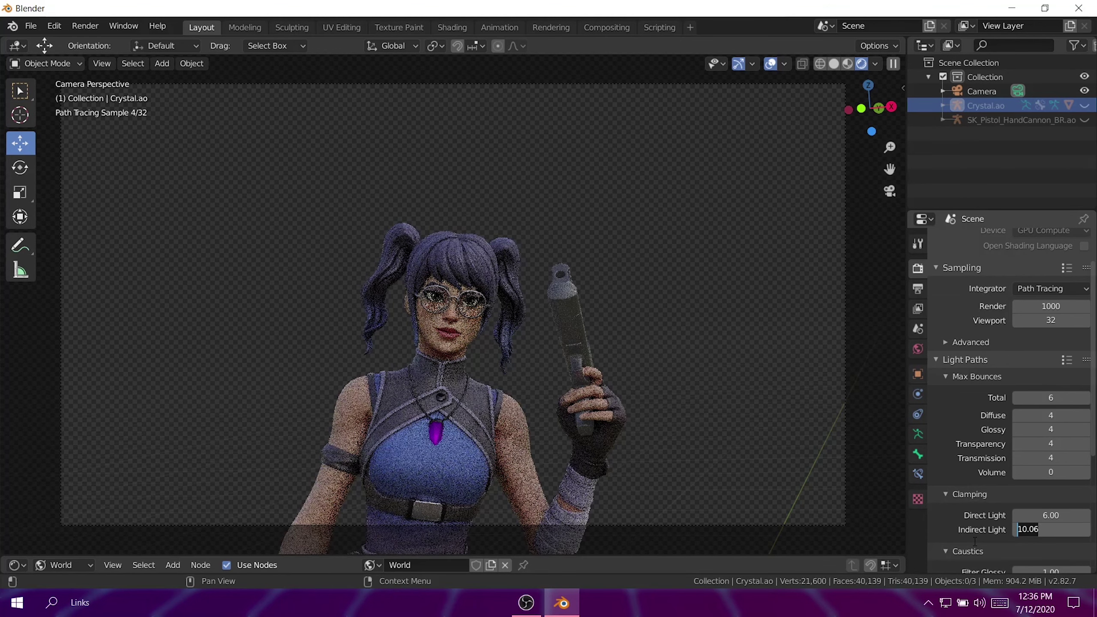
type("6")
key("Return")
- Enable Denoising for the view layer and look through its settings
scroll(955, 525, "down", 6)
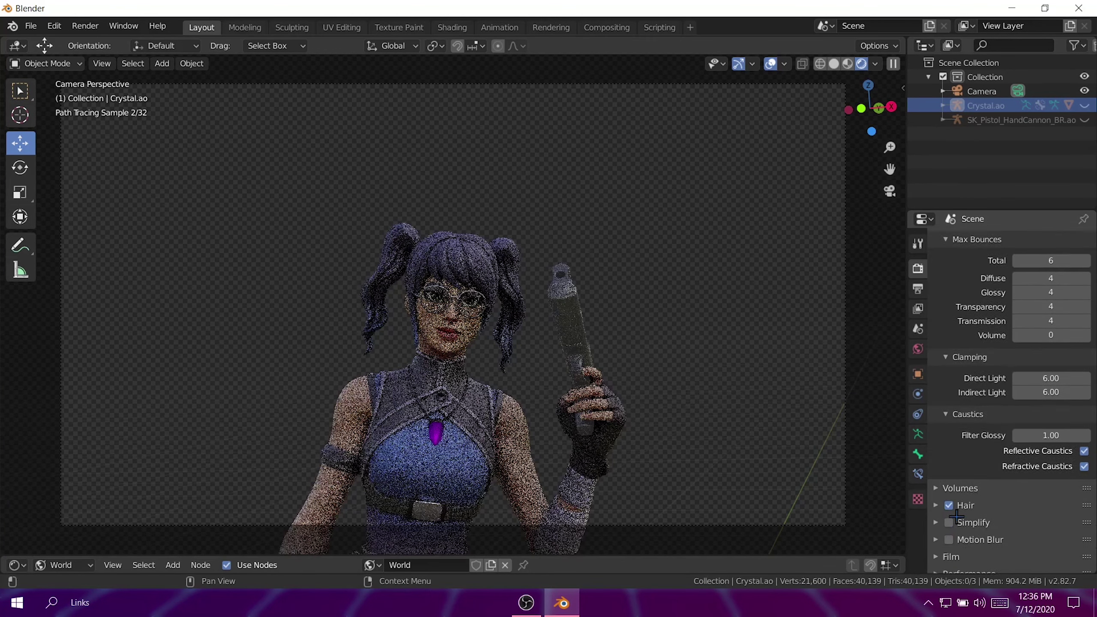
left_click(918, 374)
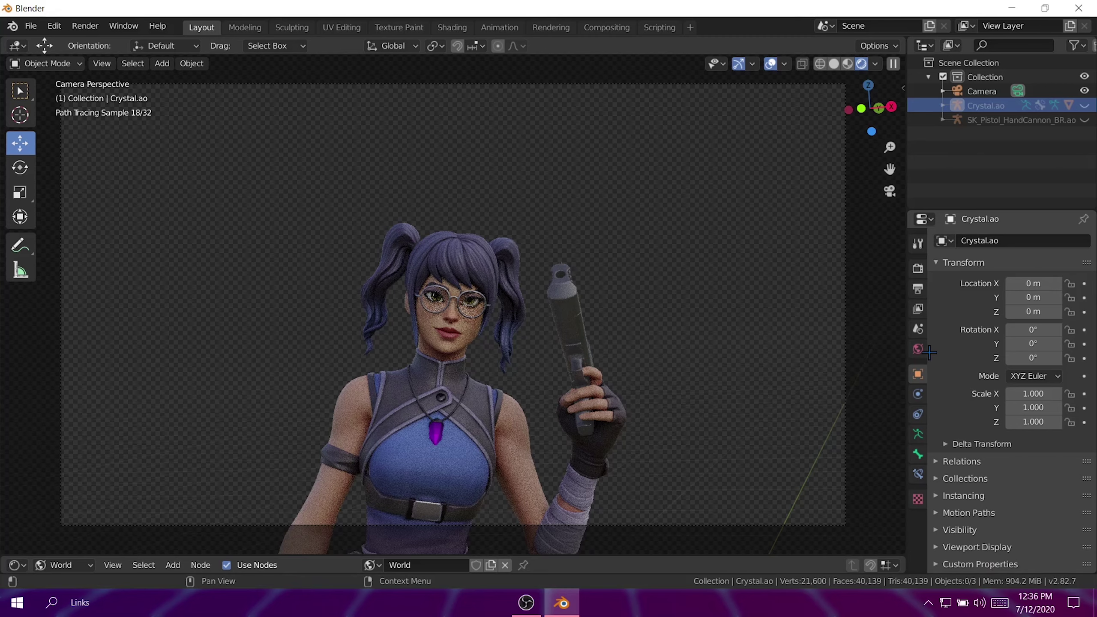
left_click(919, 310)
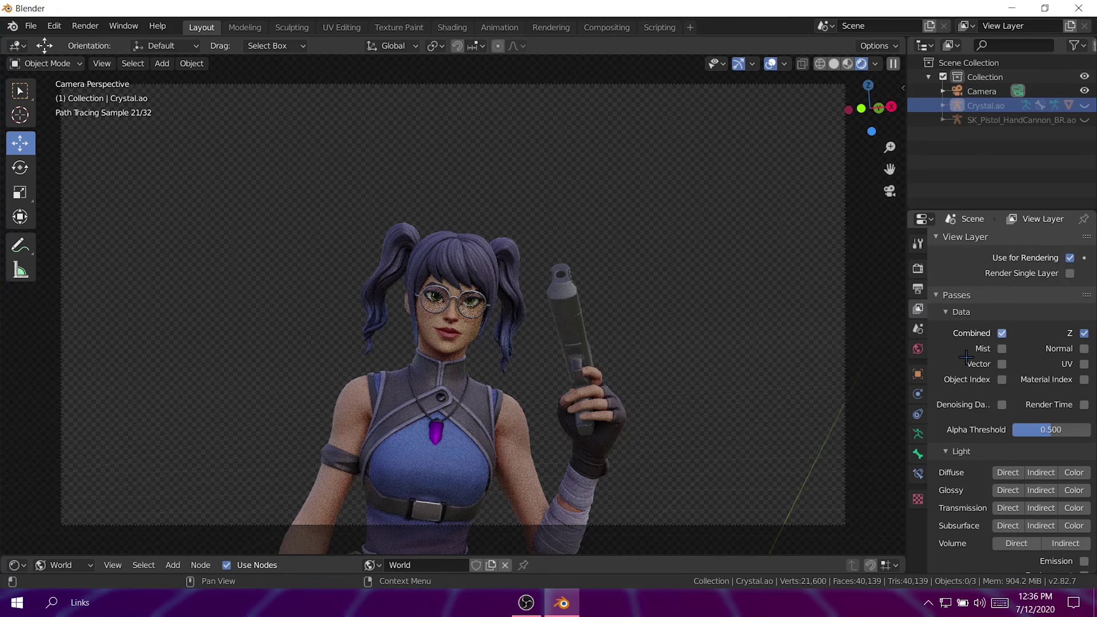
scroll(984, 387, "down", 8)
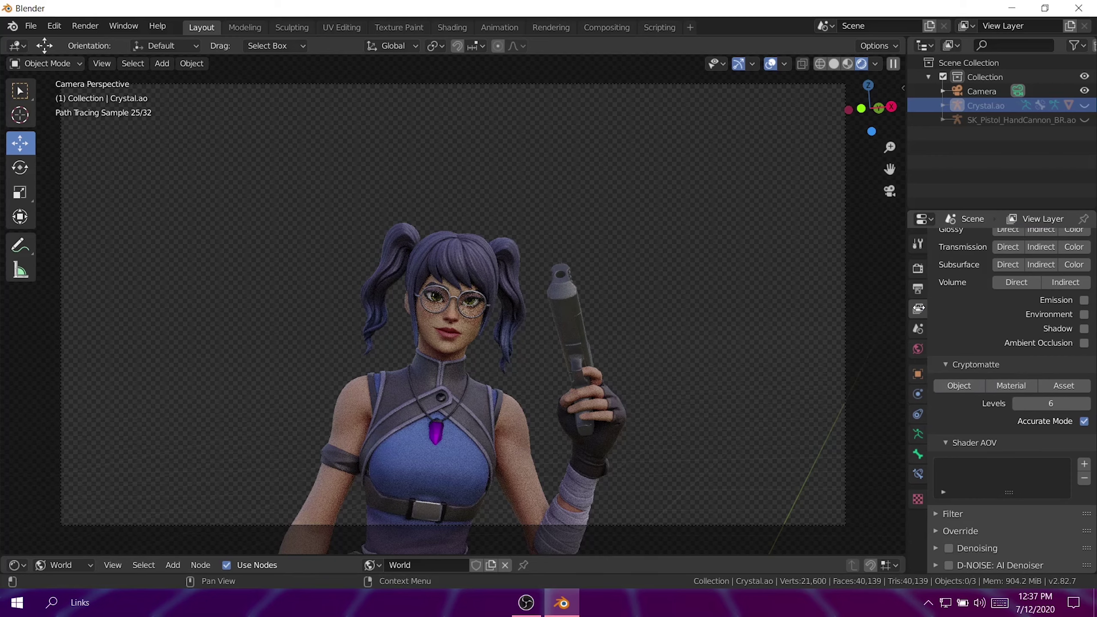
left_click(918, 289)
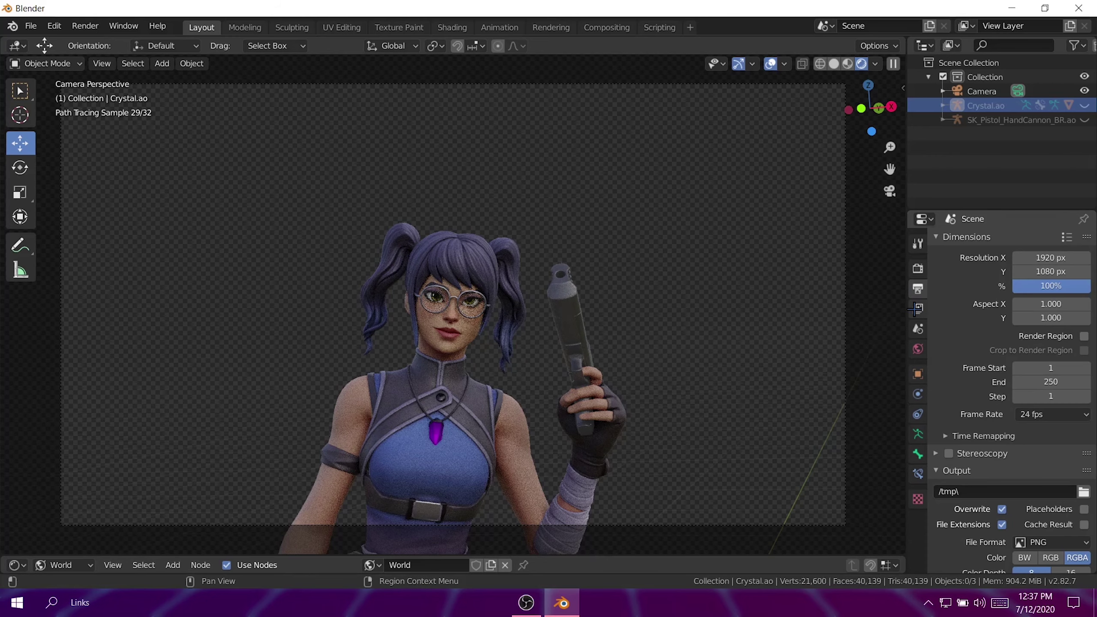
left_click(917, 309)
scroll(947, 315, "up", 8)
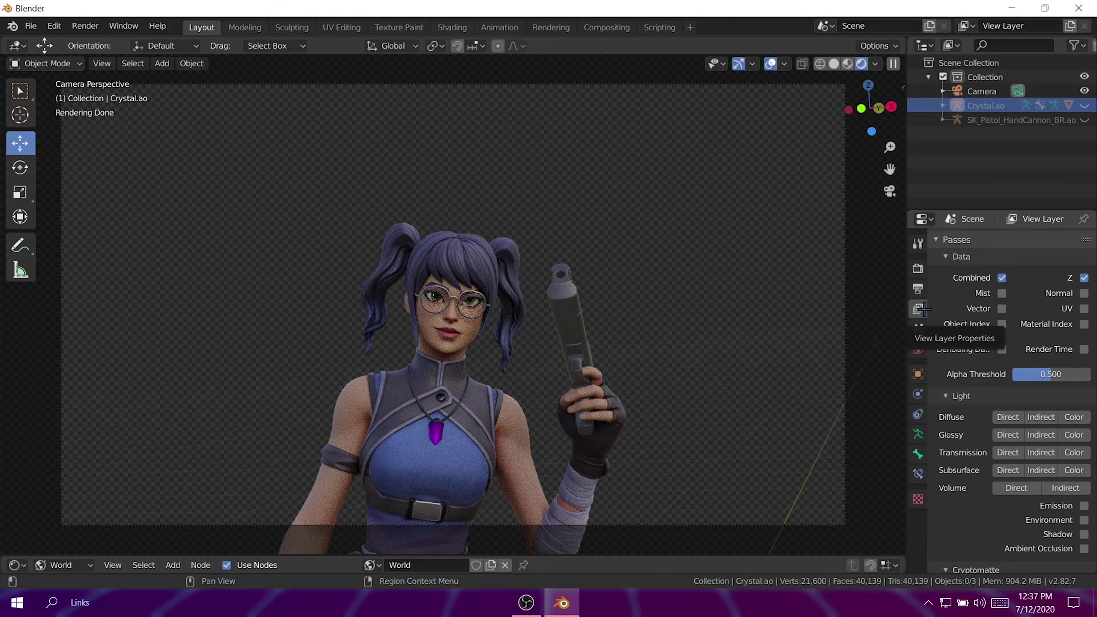
scroll(957, 384, "down", 10)
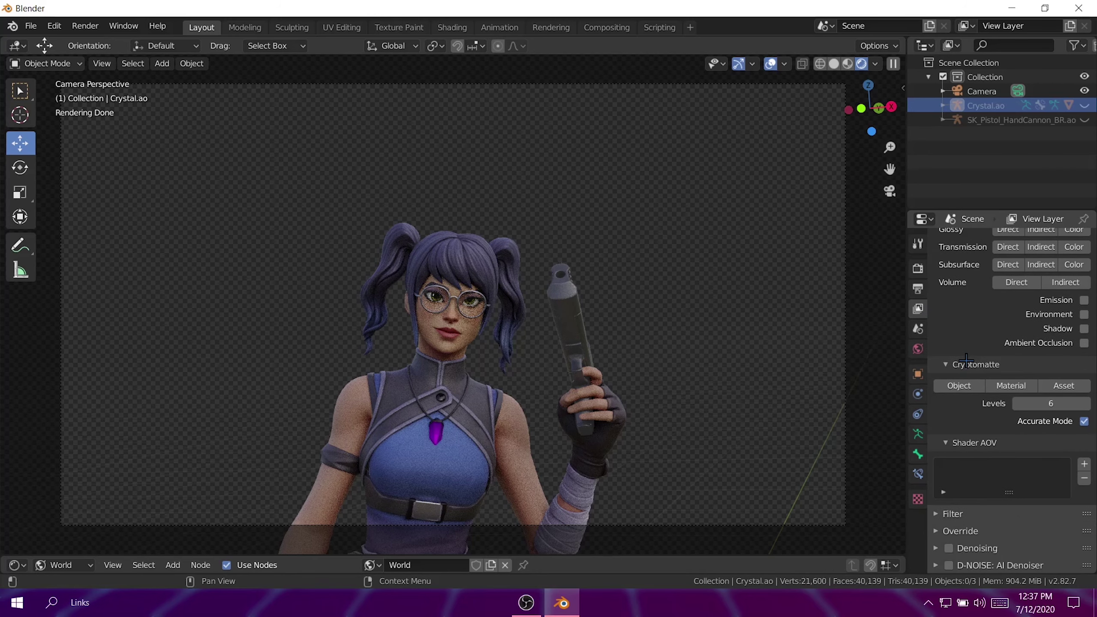
left_click(949, 548)
left_click(935, 548)
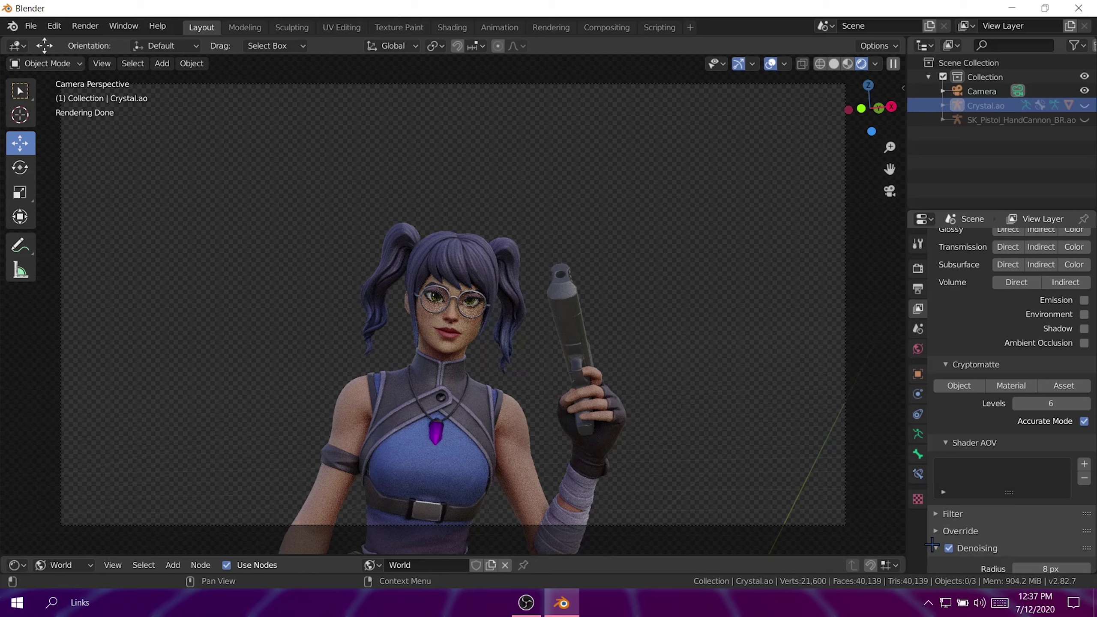
scroll(1006, 497, "down", 6)
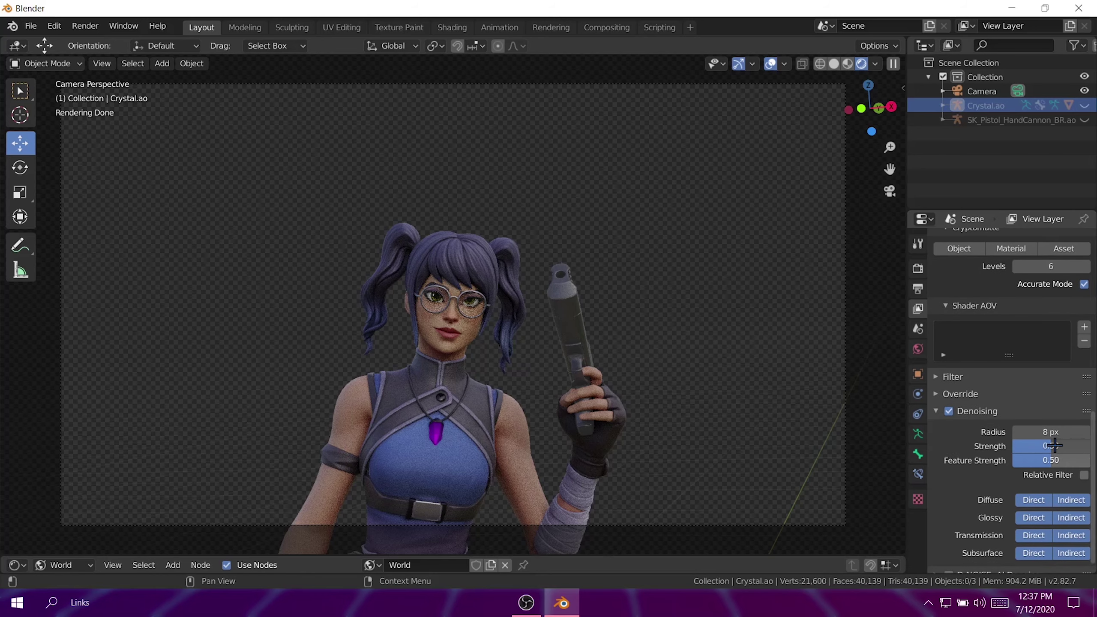
left_click(935, 411)
scroll(940, 489, "up", 5)
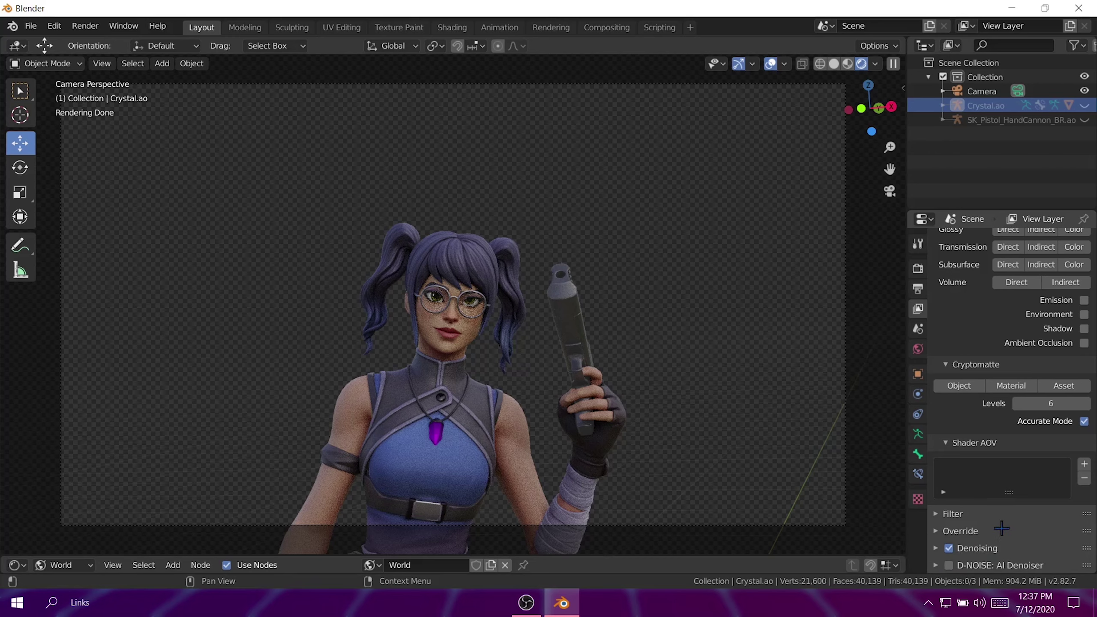
- Enable D-NOISE: AI Denoiser for the view layer and look through its options
left_click(949, 565)
left_click(935, 565)
scroll(962, 532, "down", 2)
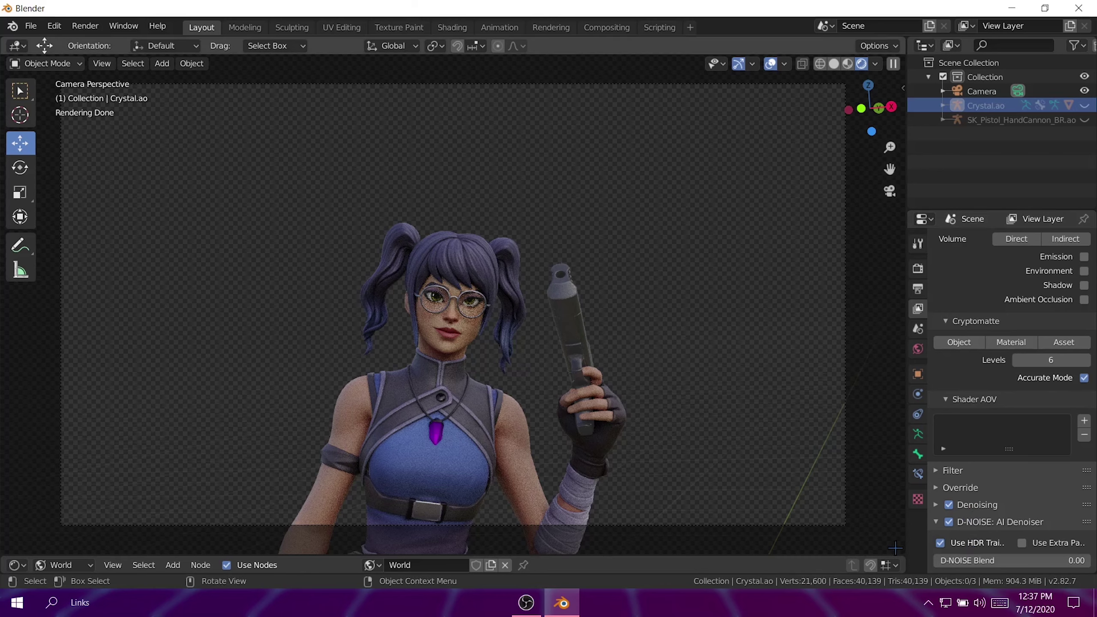
left_click(935, 522)
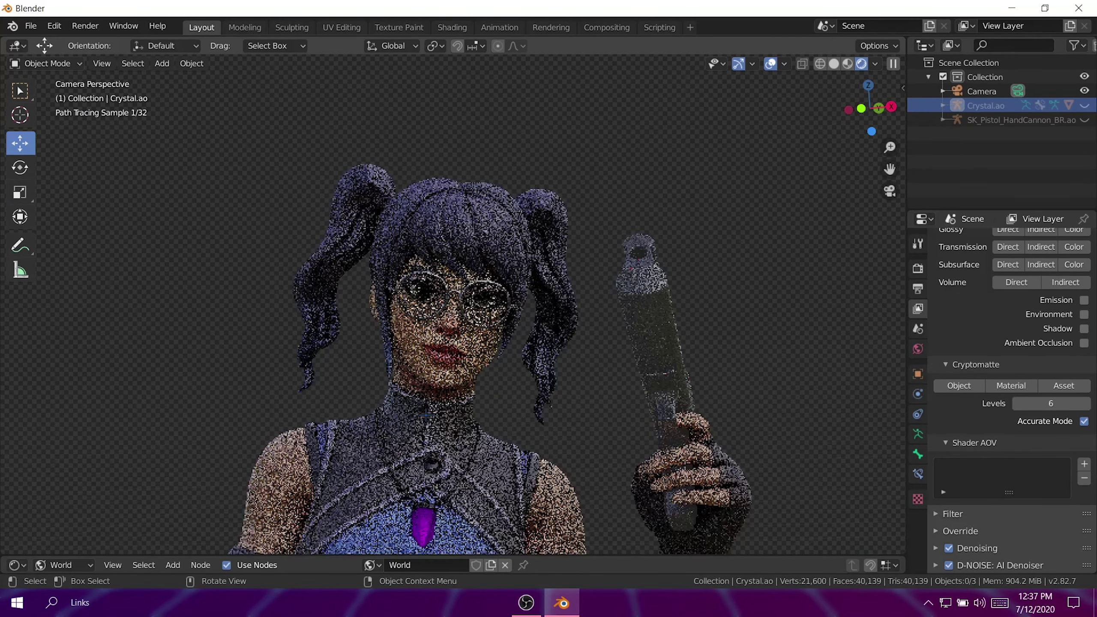
- Select the camera from outside its view, rotate it slightly downward, and return to the camera view
left_click(889, 191)
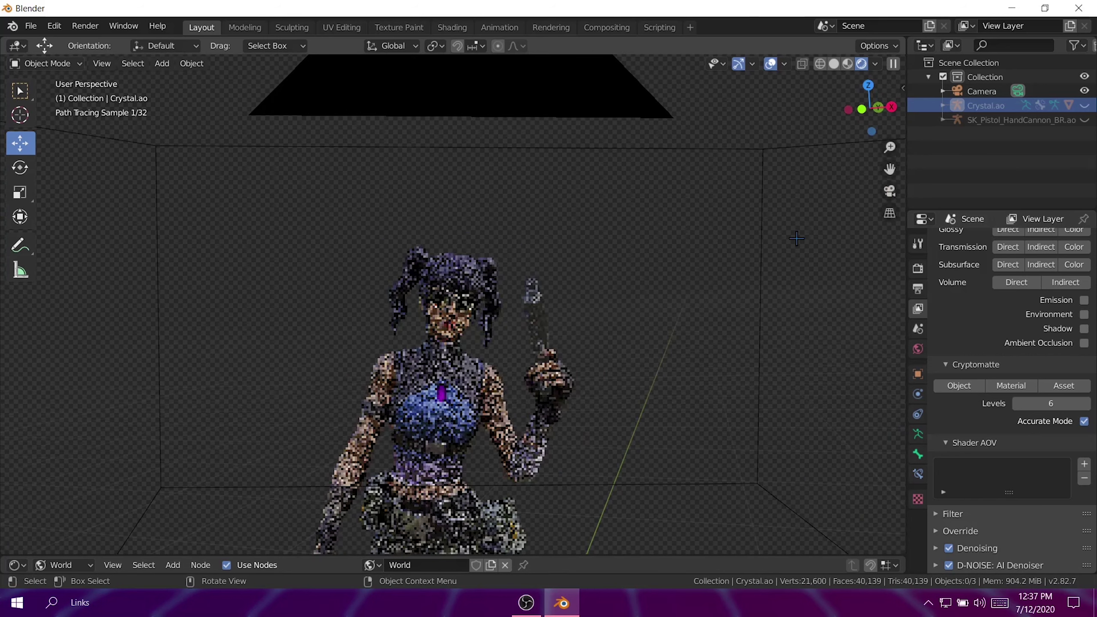
scroll(528, 295, "down", 3)
left_click(528, 295)
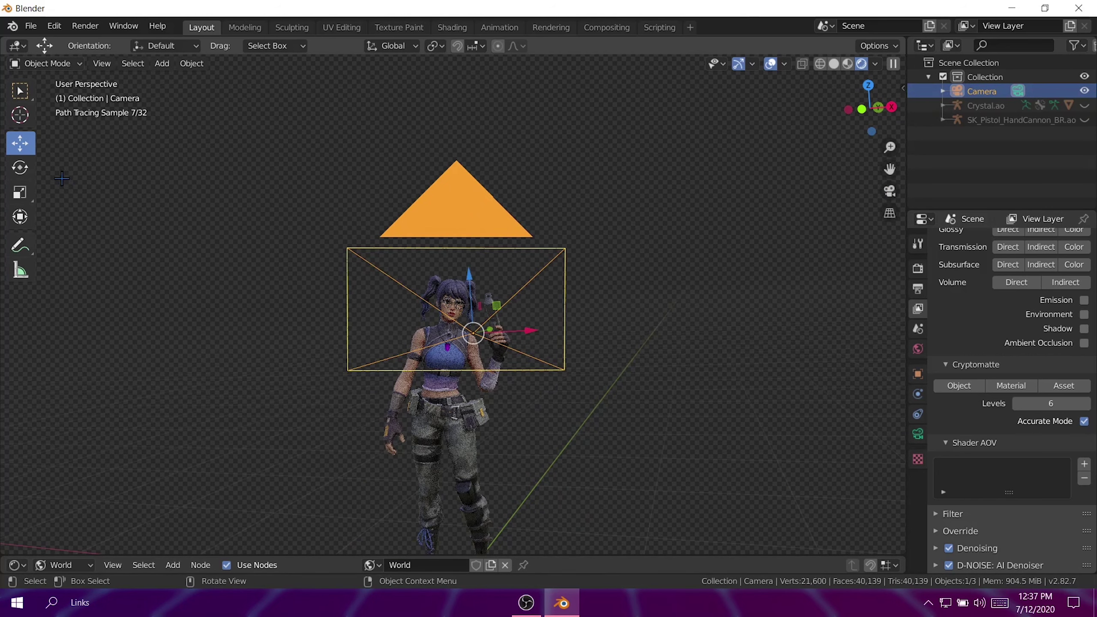
left_click(20, 167)
left_click_drag(479, 299, 479, 298)
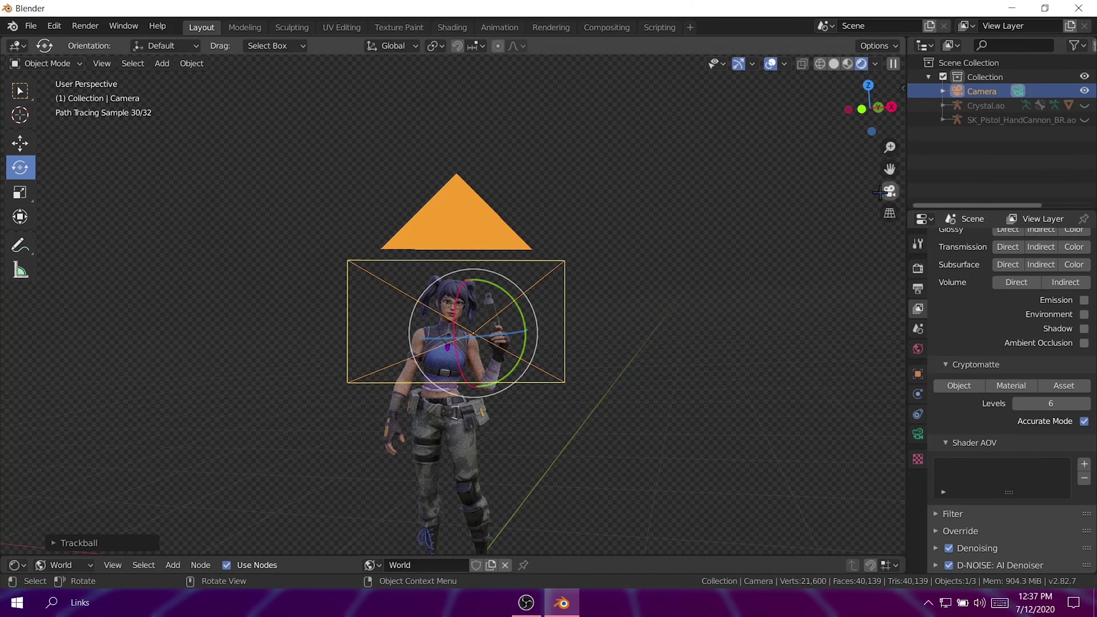
key("KP_0")
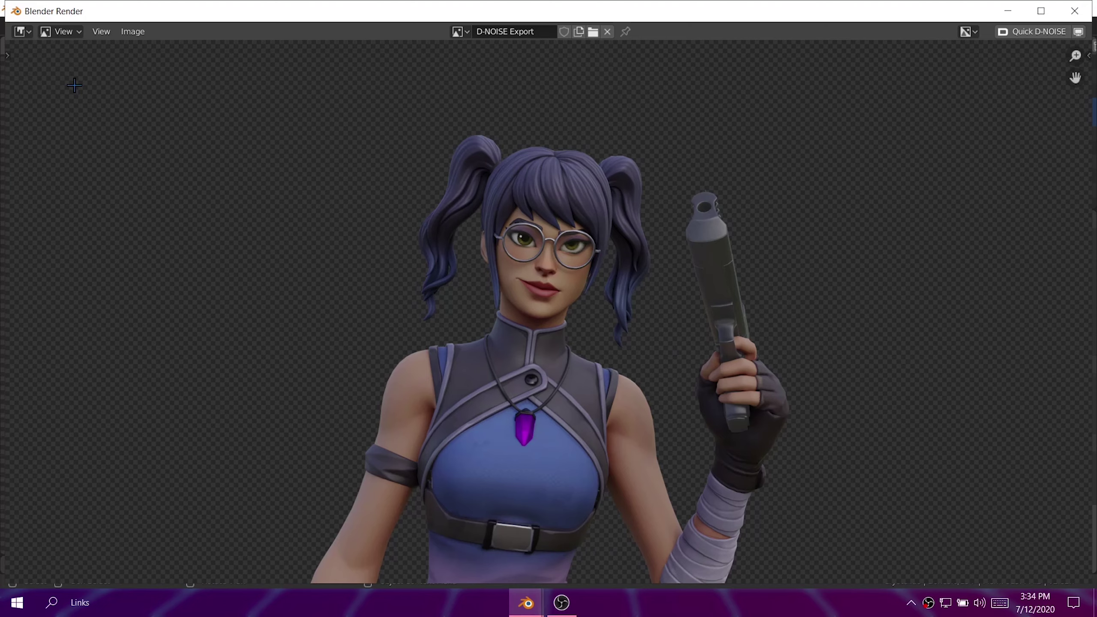
- Save the D-NOISE Export render as Youtube Test.png in D:\Blender Renders
left_click(69, 31)
left_click(75, 32)
left_click(132, 31)
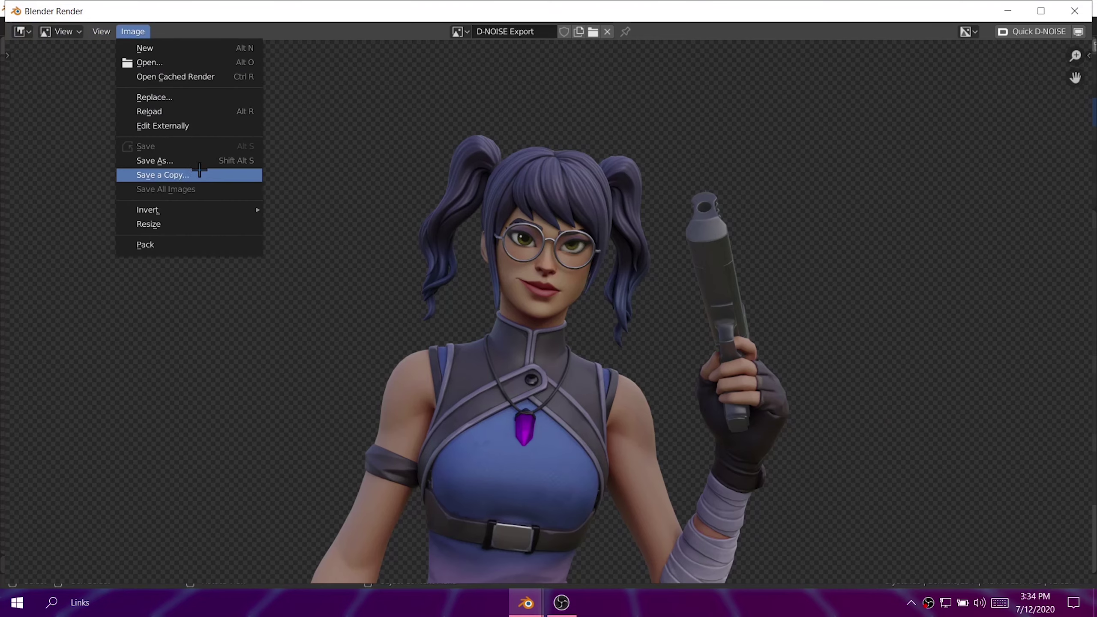
left_click(215, 160)
left_click(239, 157)
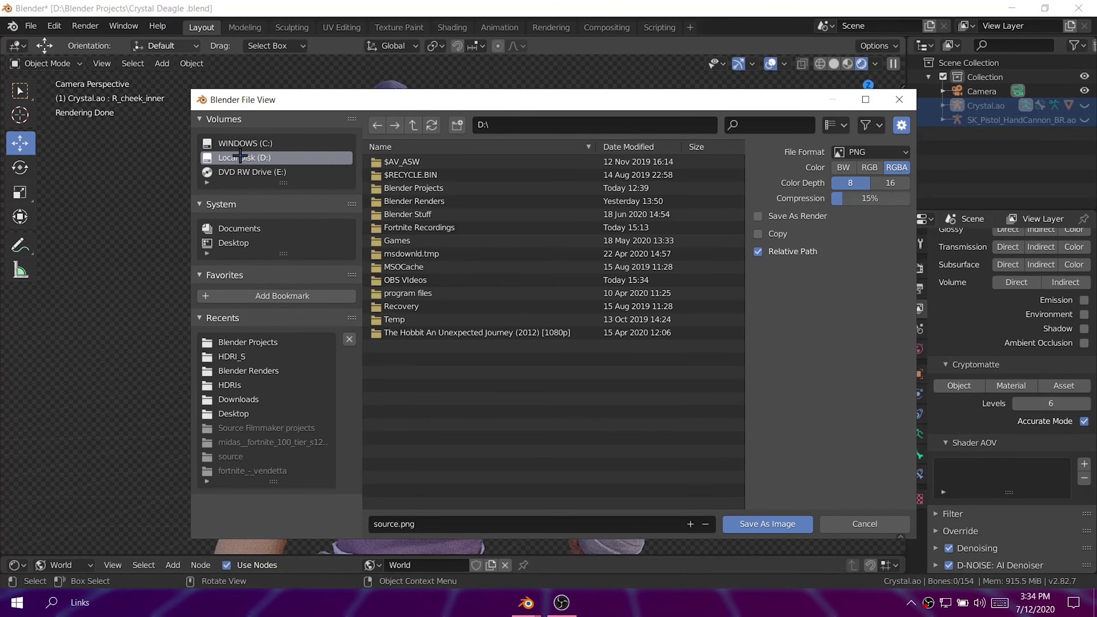
double_click(446, 201)
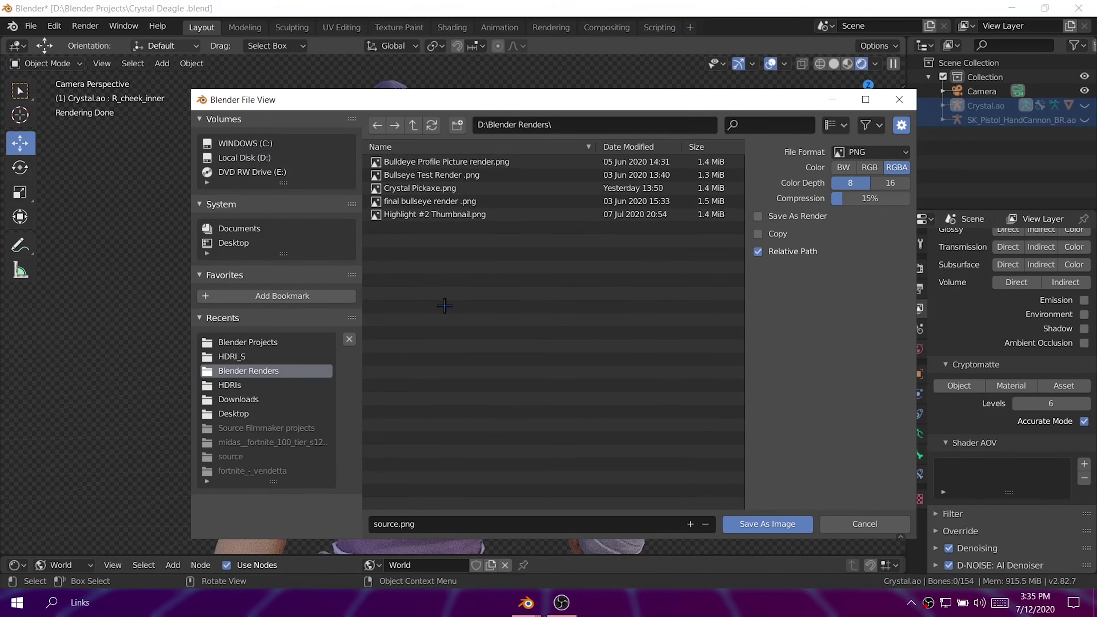
left_click(449, 523)
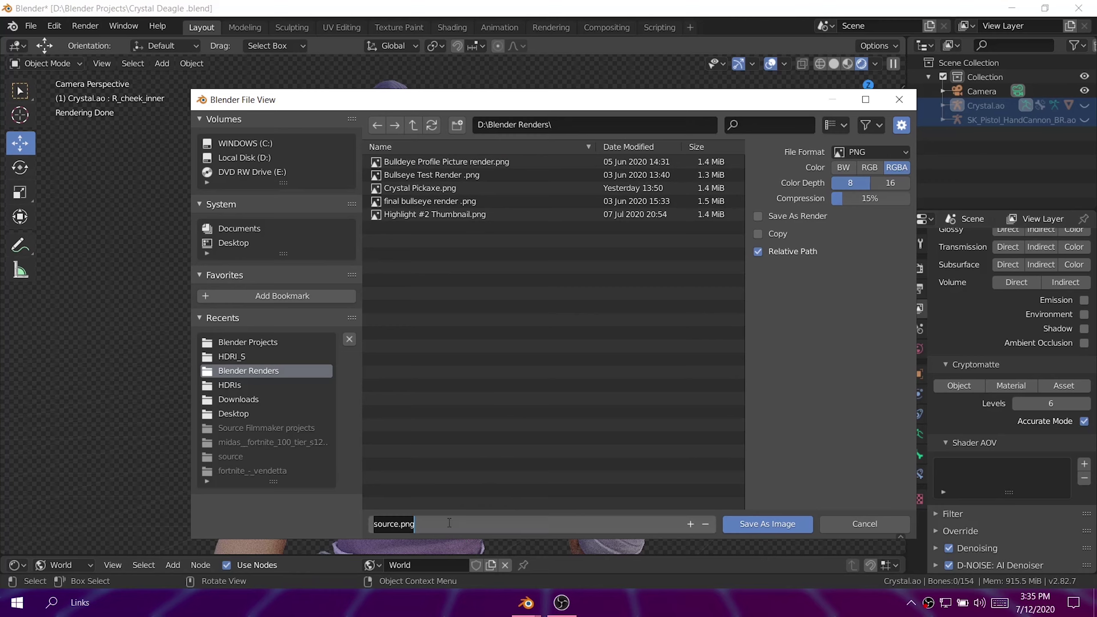
key("BackSpace")
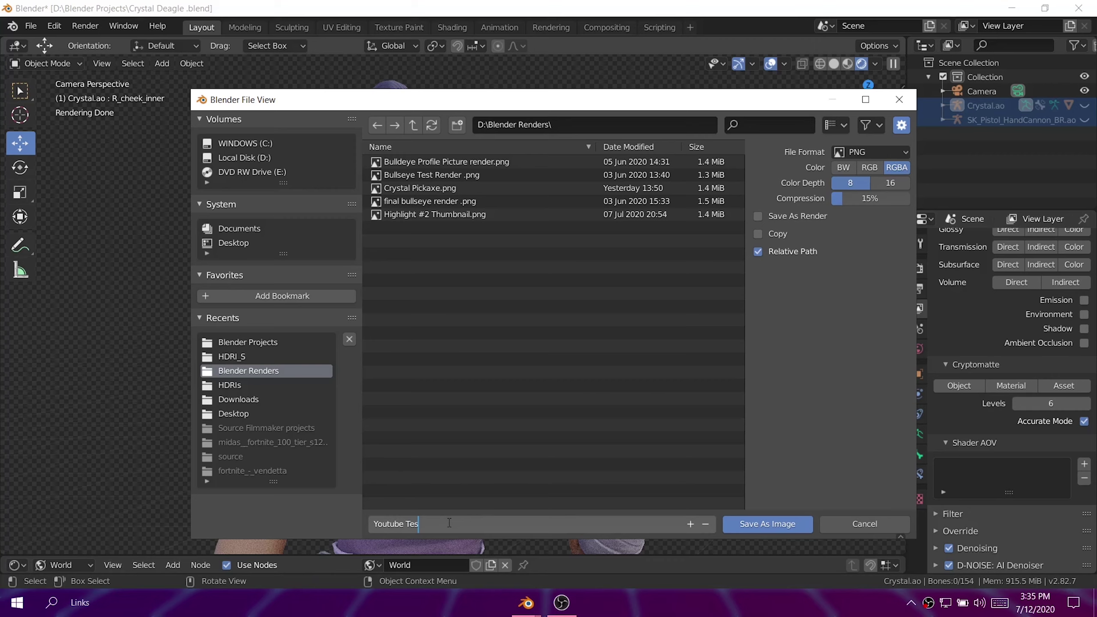
left_click(774, 524)
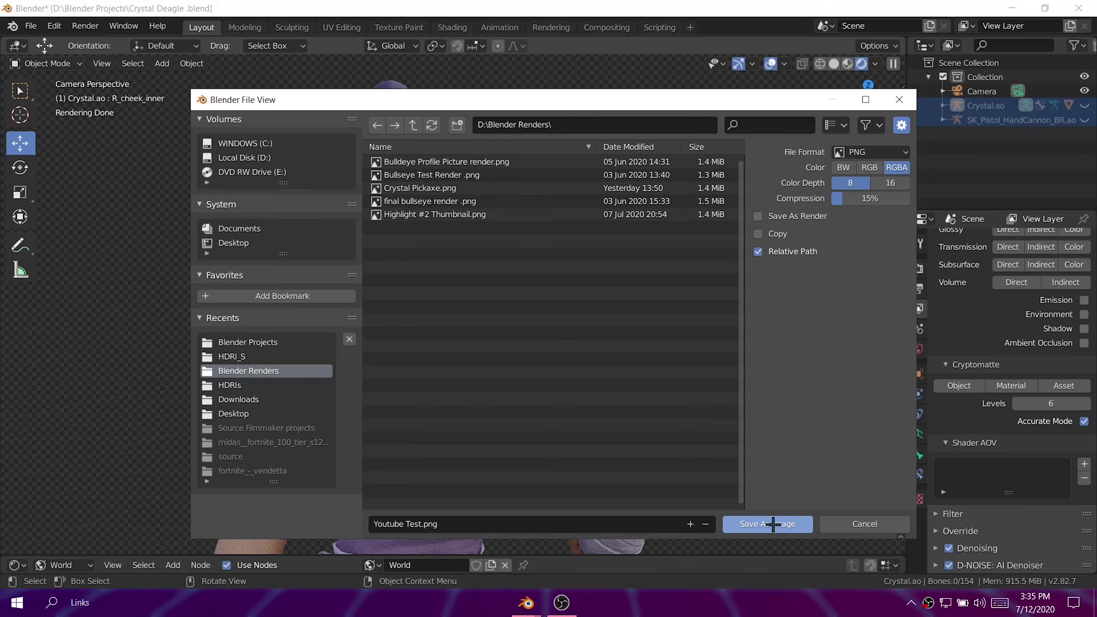
- Complete the Youtube Test.png export, and save and close the Crystal Deagle Blender project
left_click(772, 524)
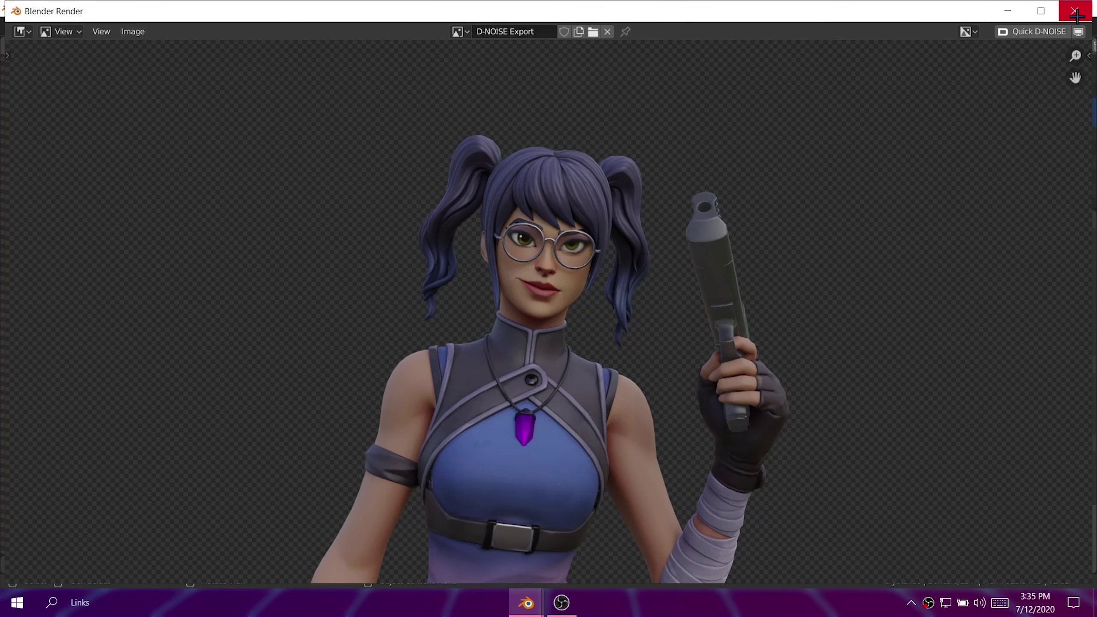
left_click(1077, 13)
key("ctrl+s")
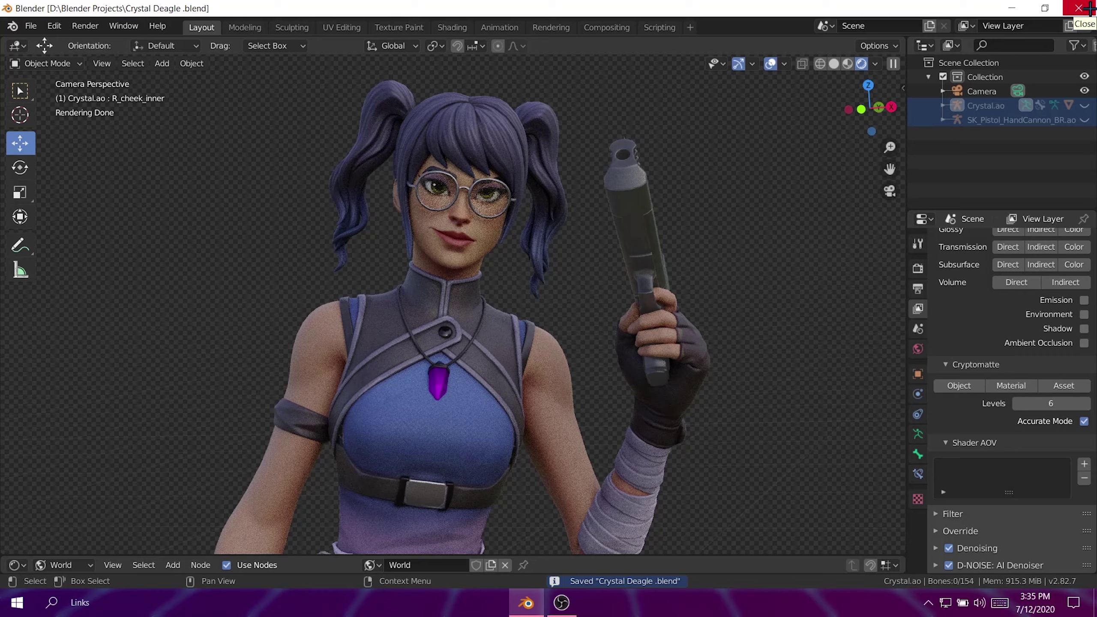
left_click(1089, 9)
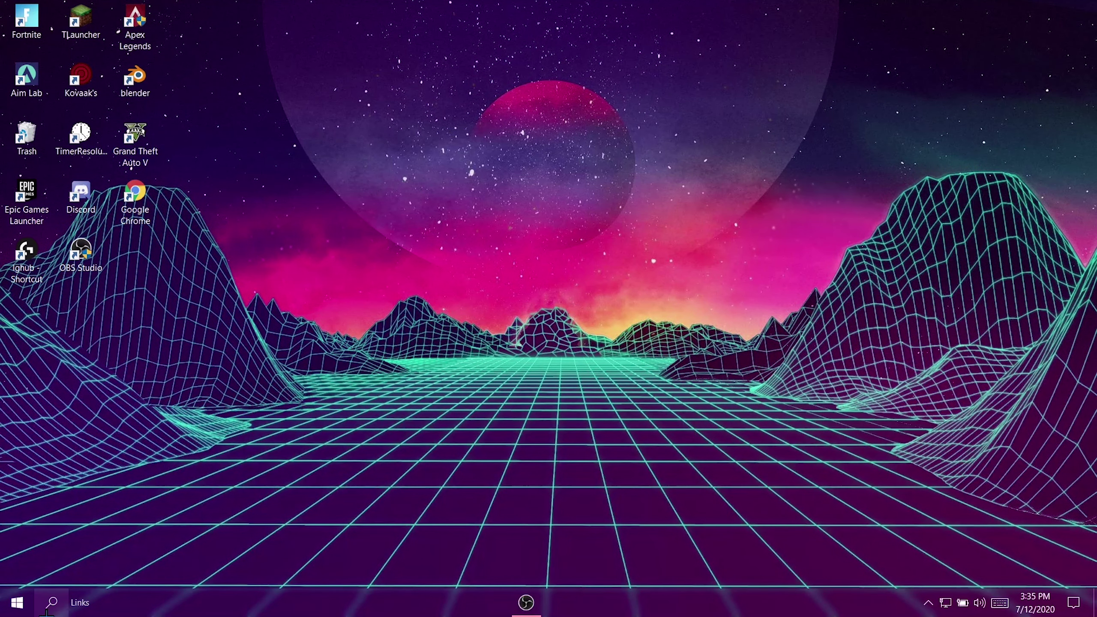
- Search Windows for Photoshop and launch it
left_click(47, 612)
type("phoy")
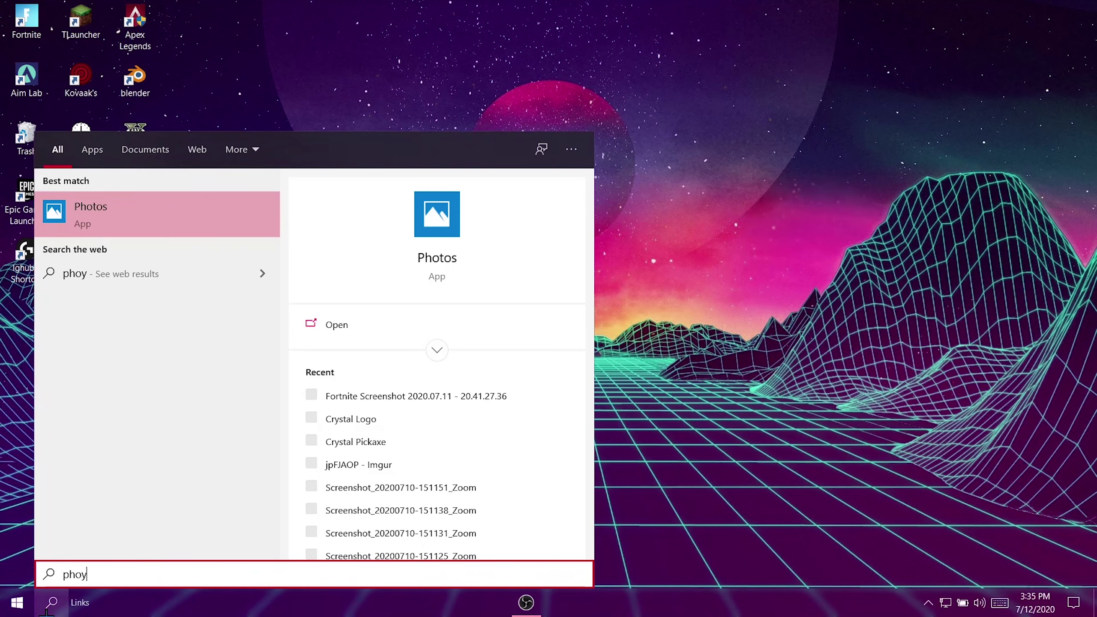
key("BackSpace")
type("to")
key("Return")
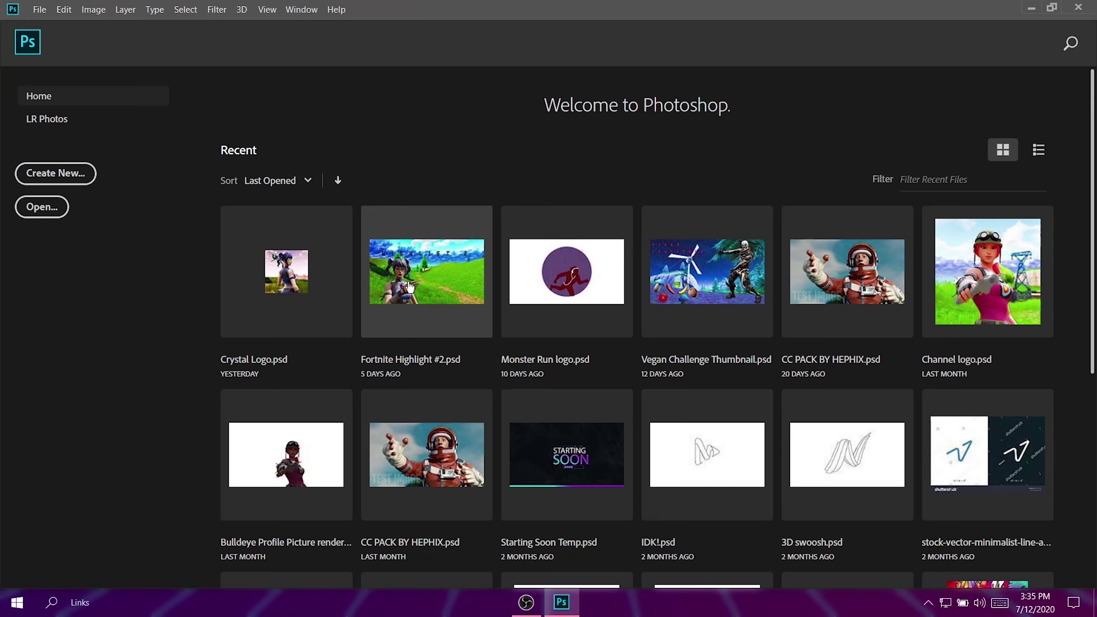
- Create a new 500 x 500 pixel RGB document at 600 pixels/inch with a white background, named youtube test
left_click(44, 175)
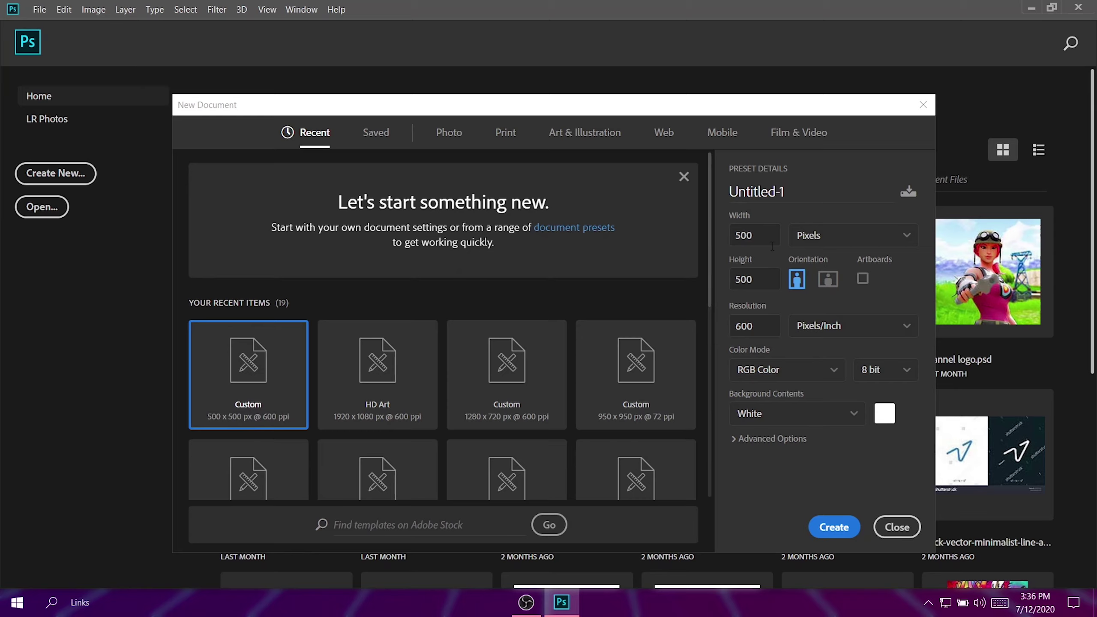
left_click_drag(759, 239, 706, 245)
left_click(758, 197)
key("BackSpace")
key("BackSpace")
key("BackSpace")
key("BackSpace")
key("BackSpace")
key("BackSpace")
key("BackSpace")
key("BackSpace")
key("BackSpace")
type("youtbe")
type("be")
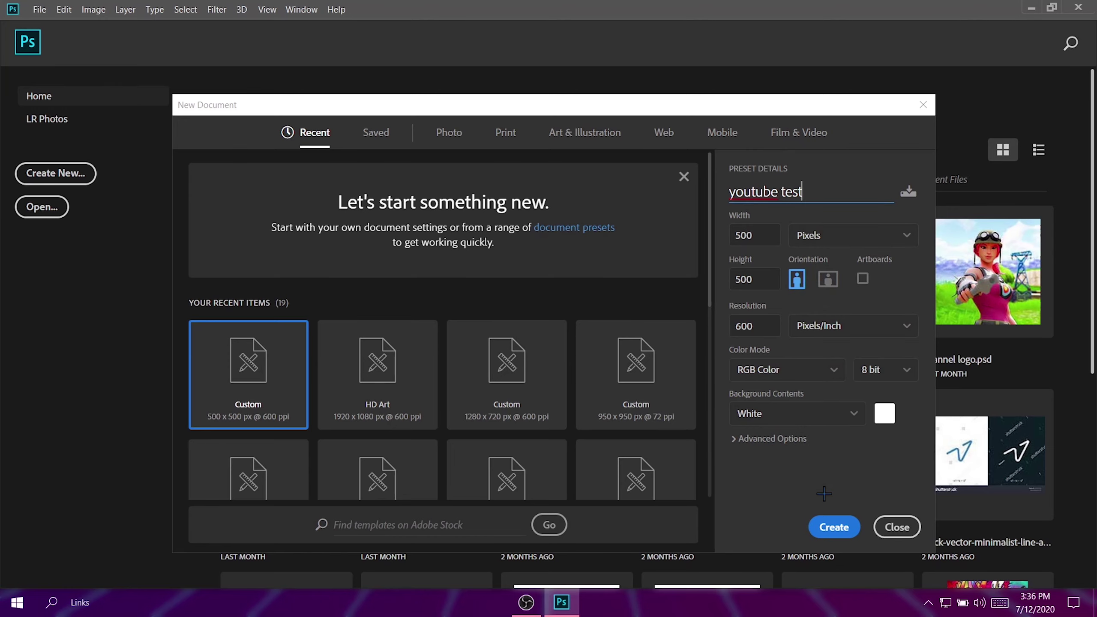
left_click(832, 527)
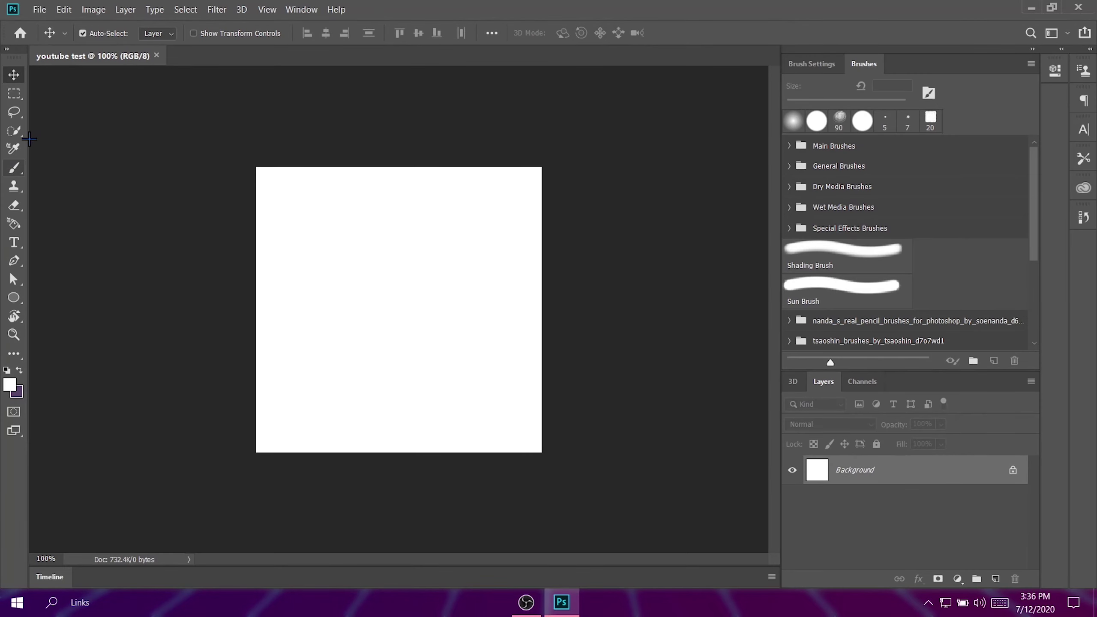
- Place the Youtube Test render from D:\Blender Renders as an embedded image in the document
key("v")
left_click(40, 8)
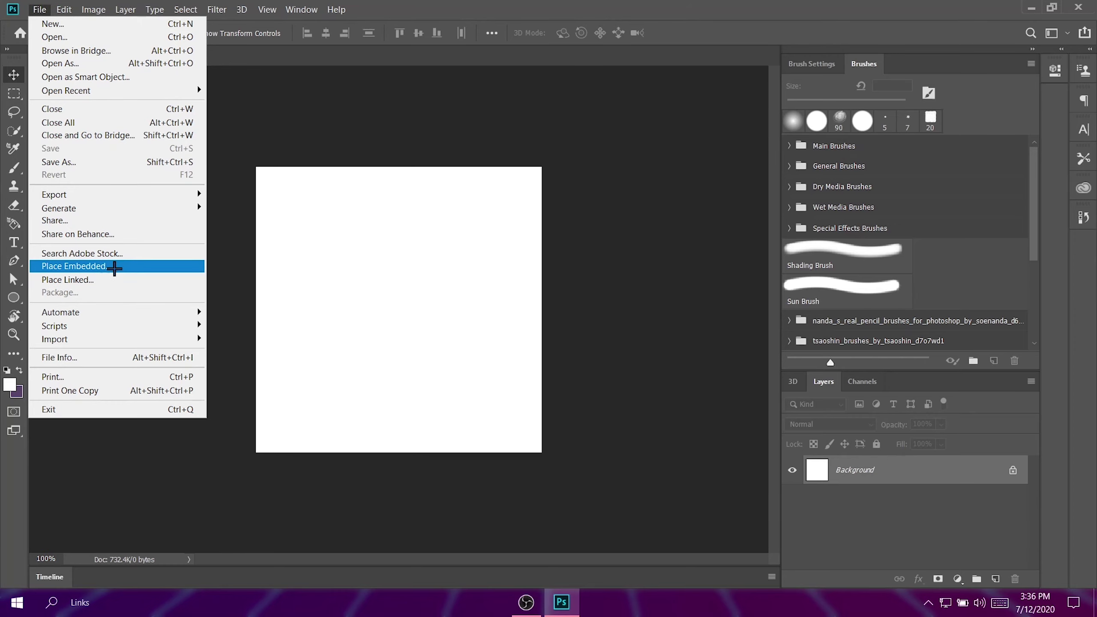
left_click(114, 266)
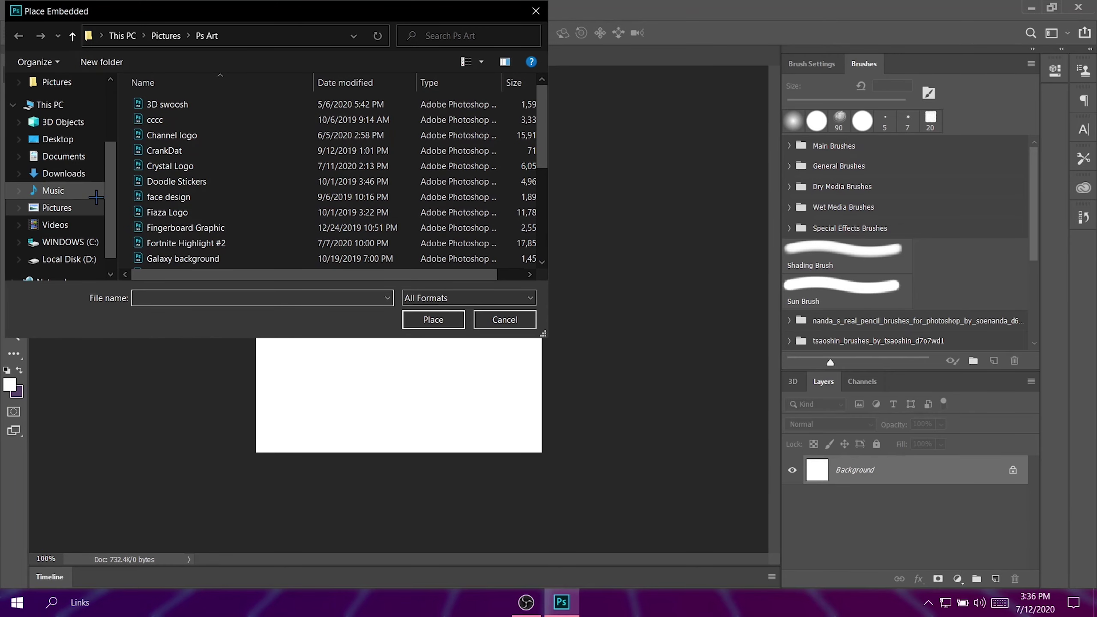
left_click(93, 207)
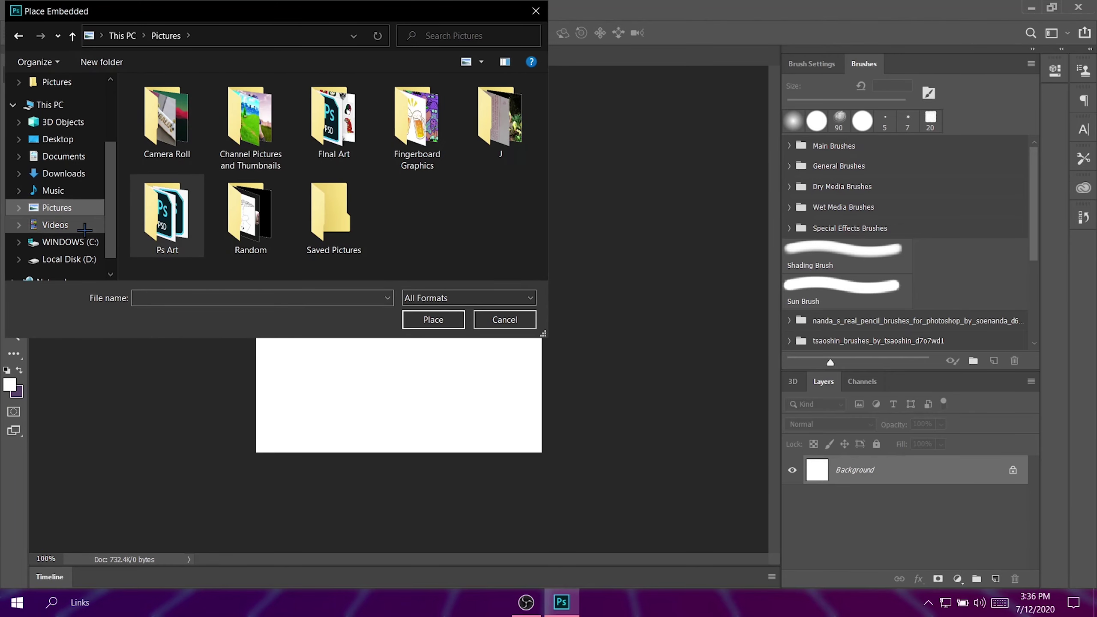
left_click(87, 259)
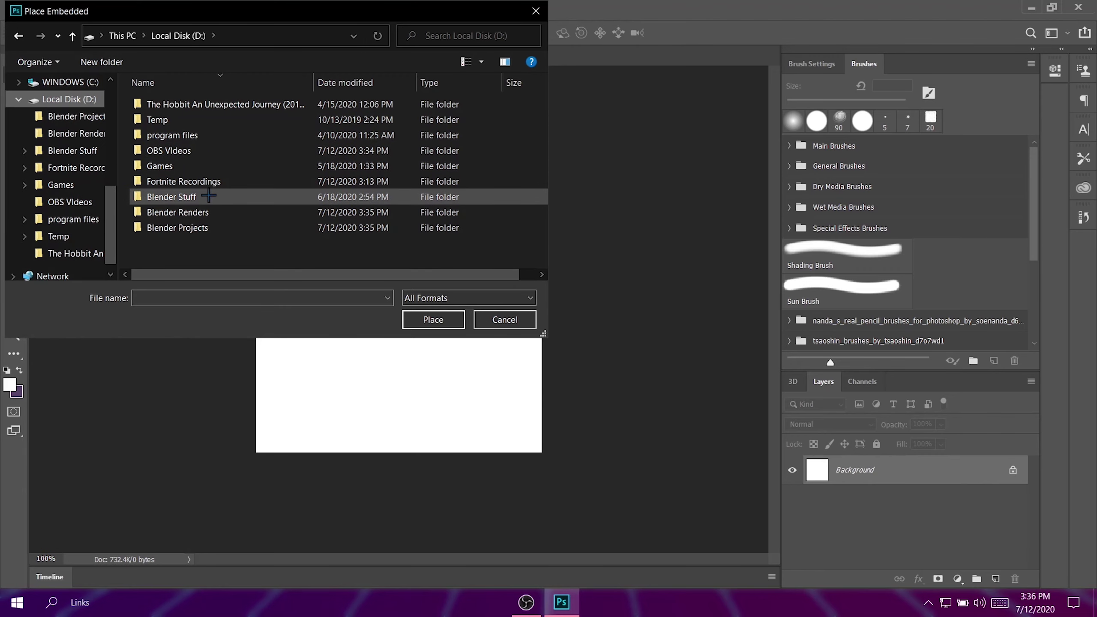
double_click(206, 212)
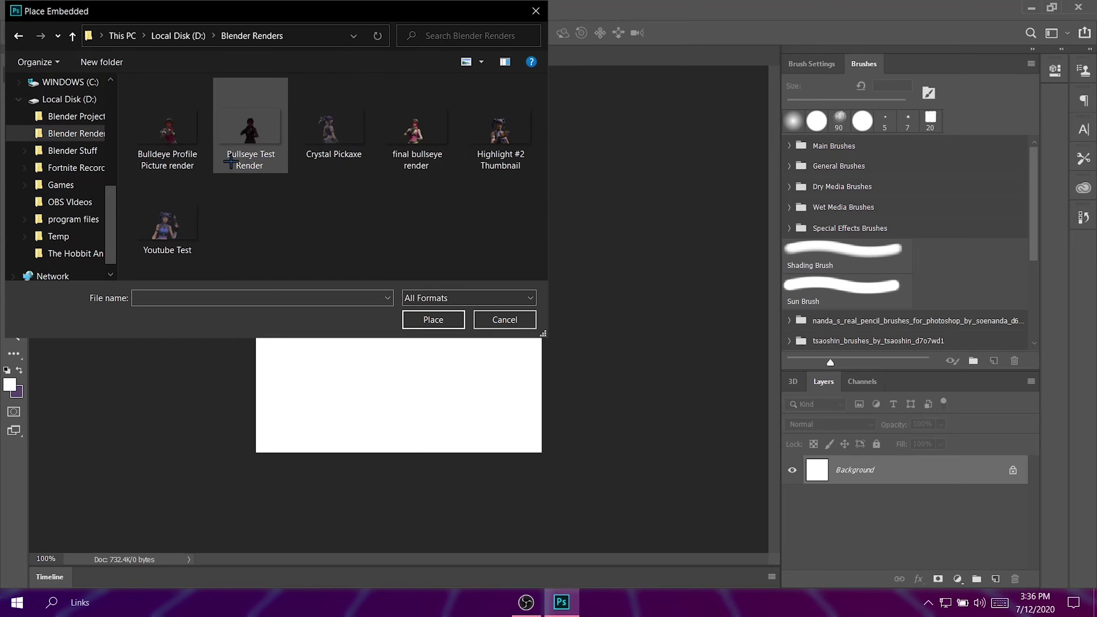
left_click(202, 223)
double_click(184, 220)
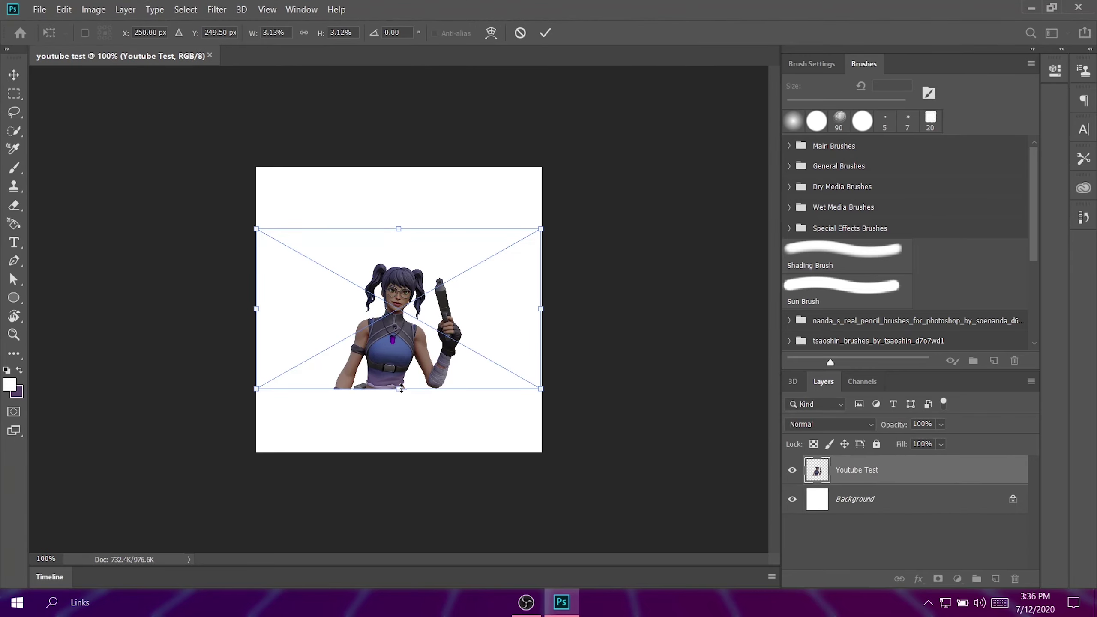
- Enlarge the placed Youtube Test render and position the character so she fills most of the square canvas
left_click_drag(399, 389, 398, 469)
left_click_drag(398, 228, 419, 157)
left_click_drag(390, 346, 407, 328)
left_click_drag(416, 147, 418, 124)
left_click_drag(432, 302, 419, 302)
key("Return")
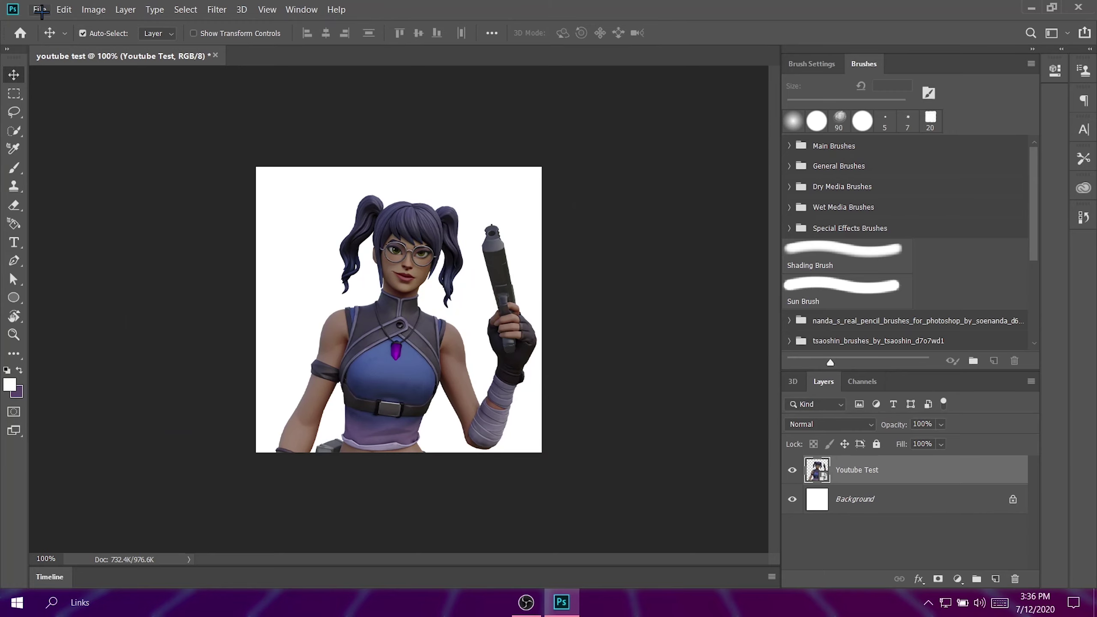
- Place the Loot Lake 14 image from D:\Blender Stuff\Backgrounds as an embedded image
left_click(39, 9)
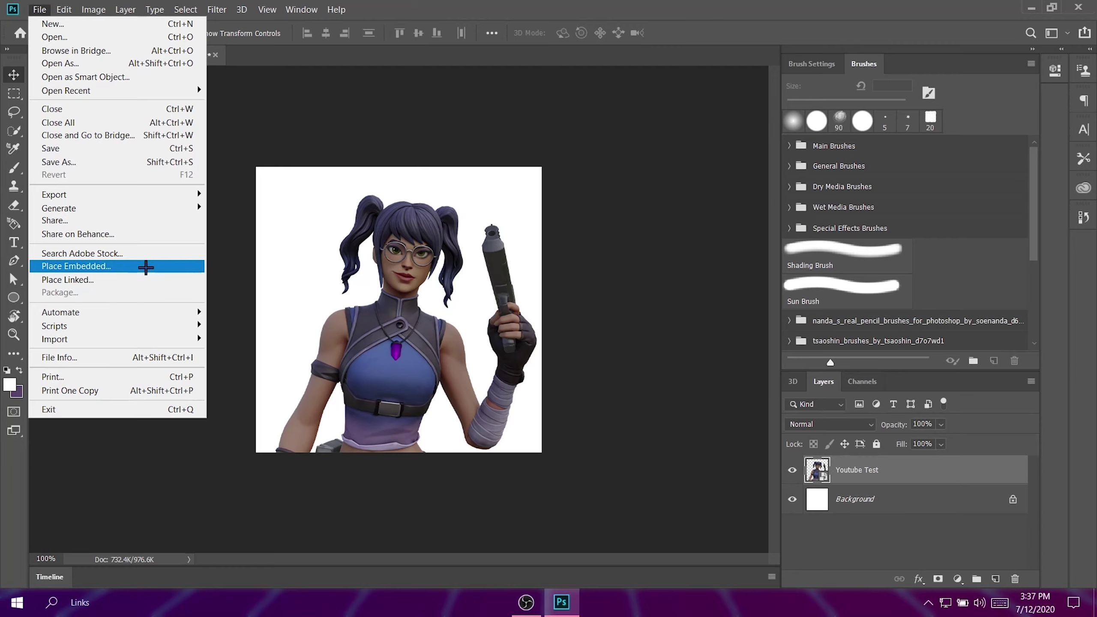
left_click(149, 266)
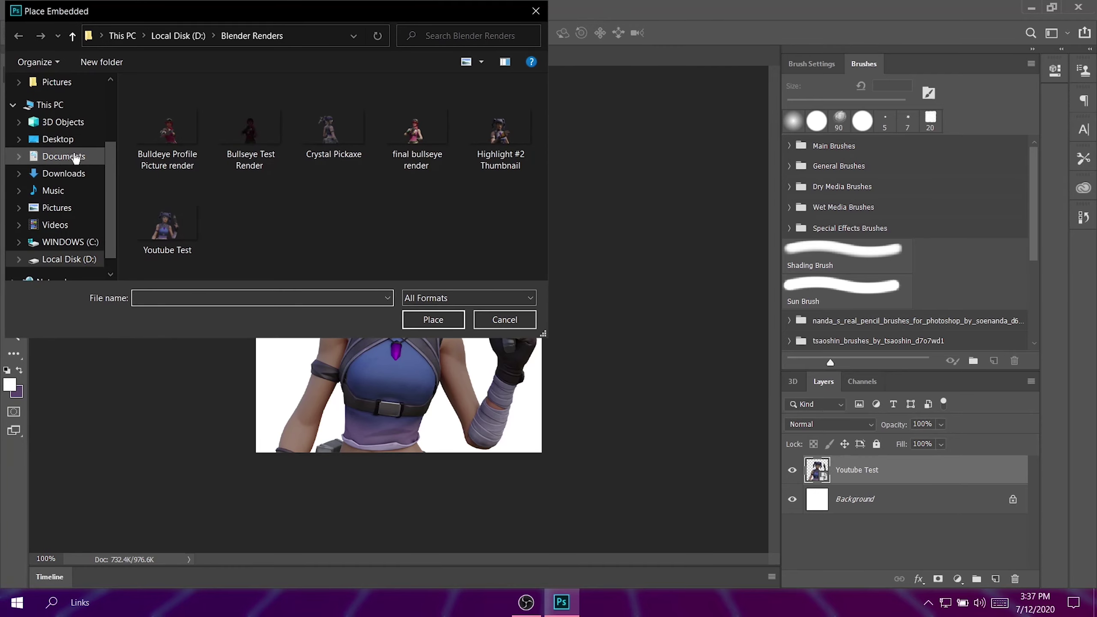
left_click(70, 259)
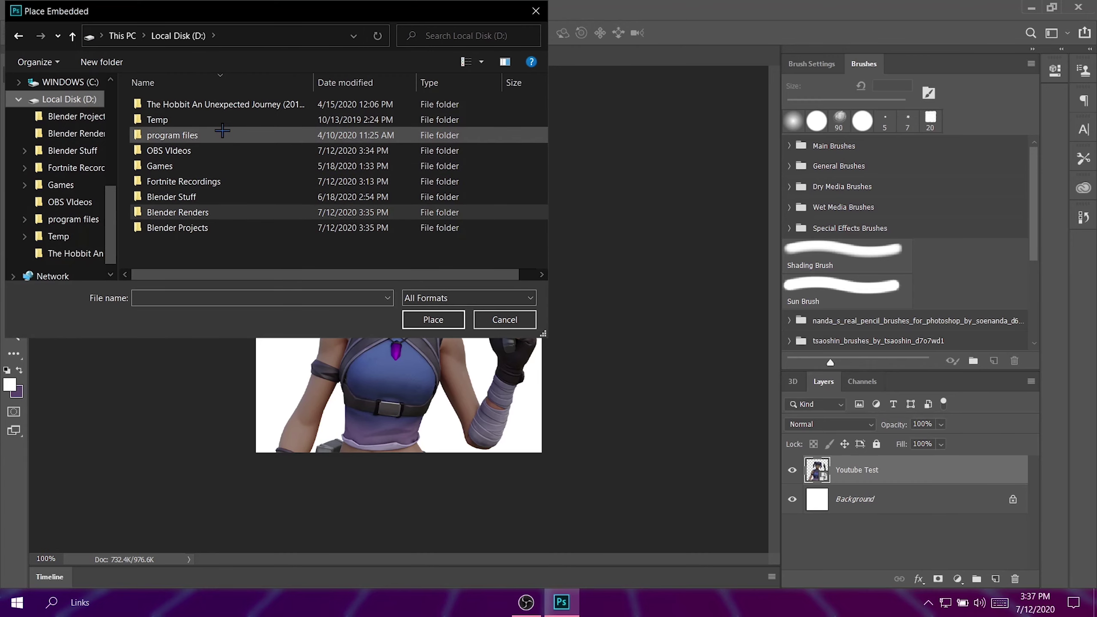
double_click(190, 197)
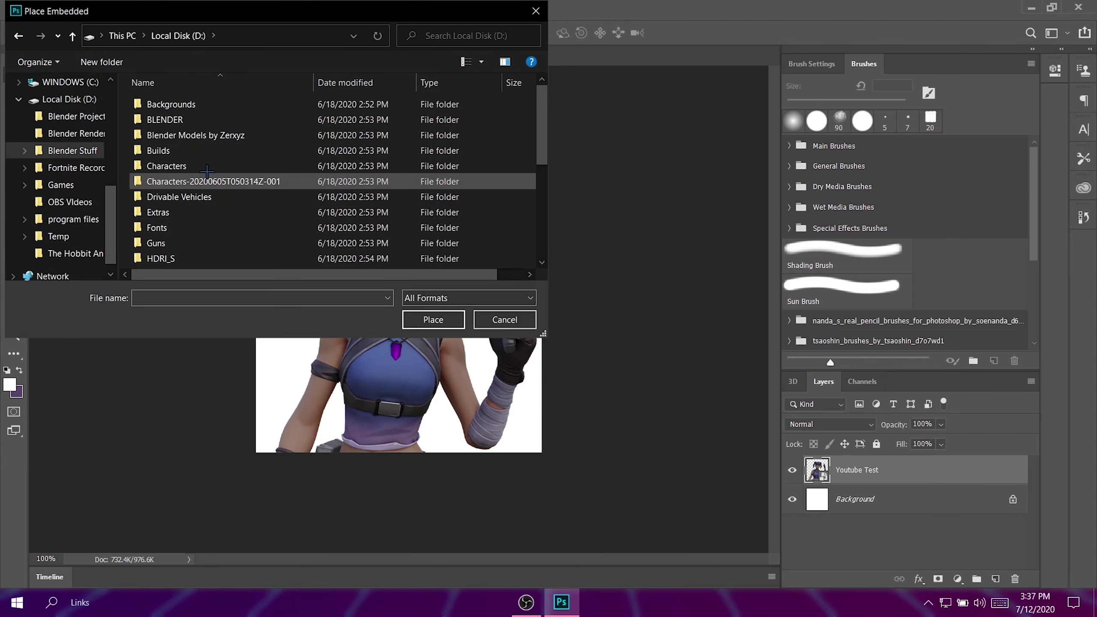
double_click(186, 100)
scroll(238, 146, "down", 8)
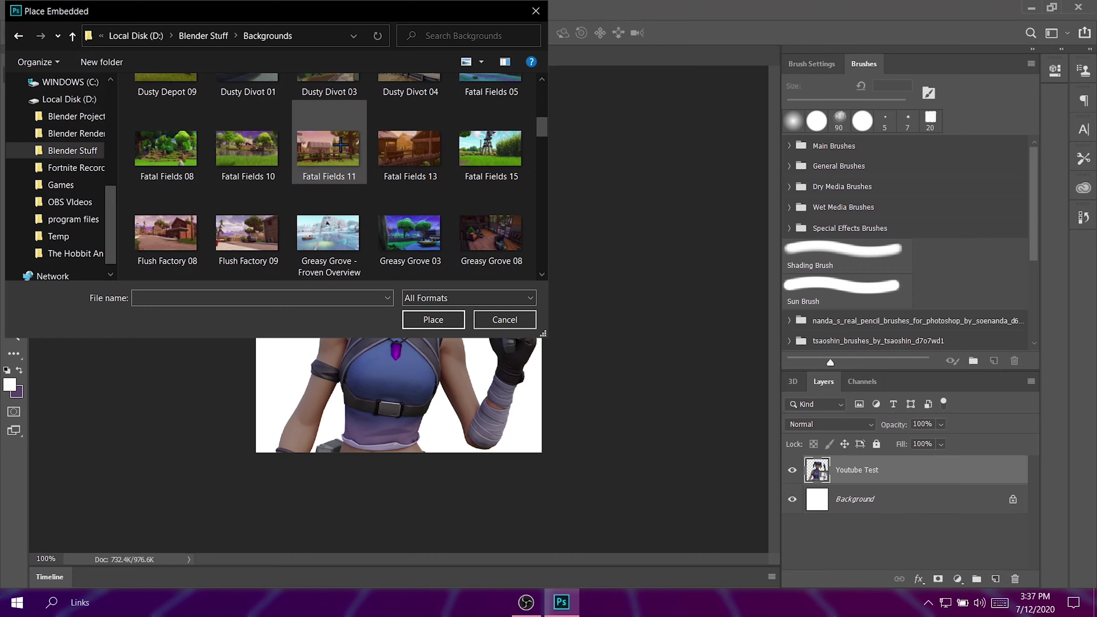
scroll(236, 151, "down", 2)
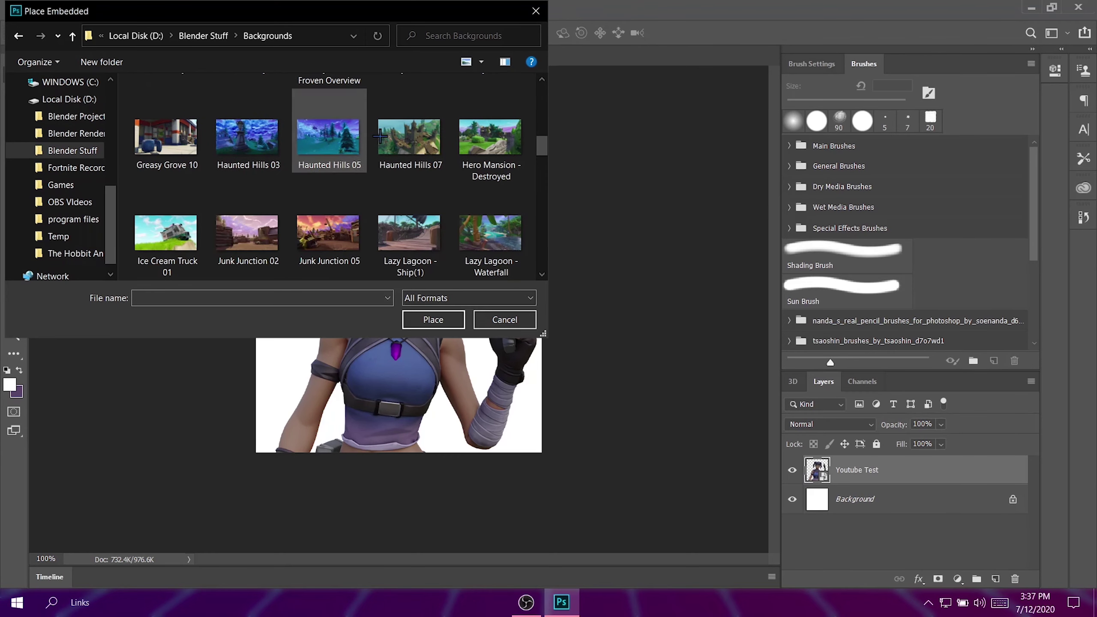
scroll(277, 148, "down", 4)
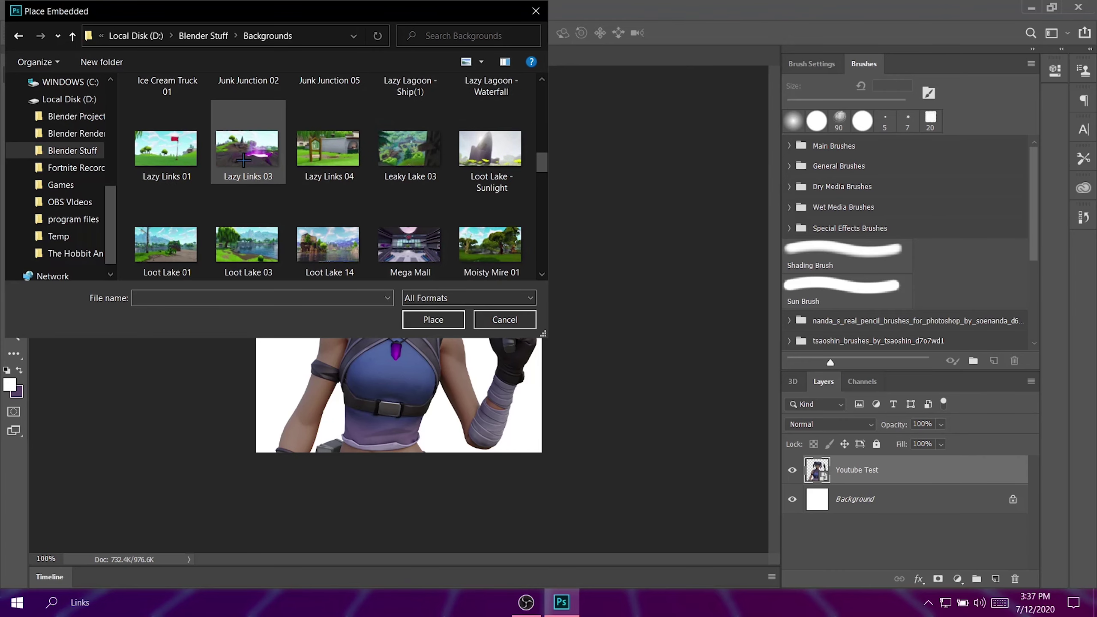
double_click(335, 238)
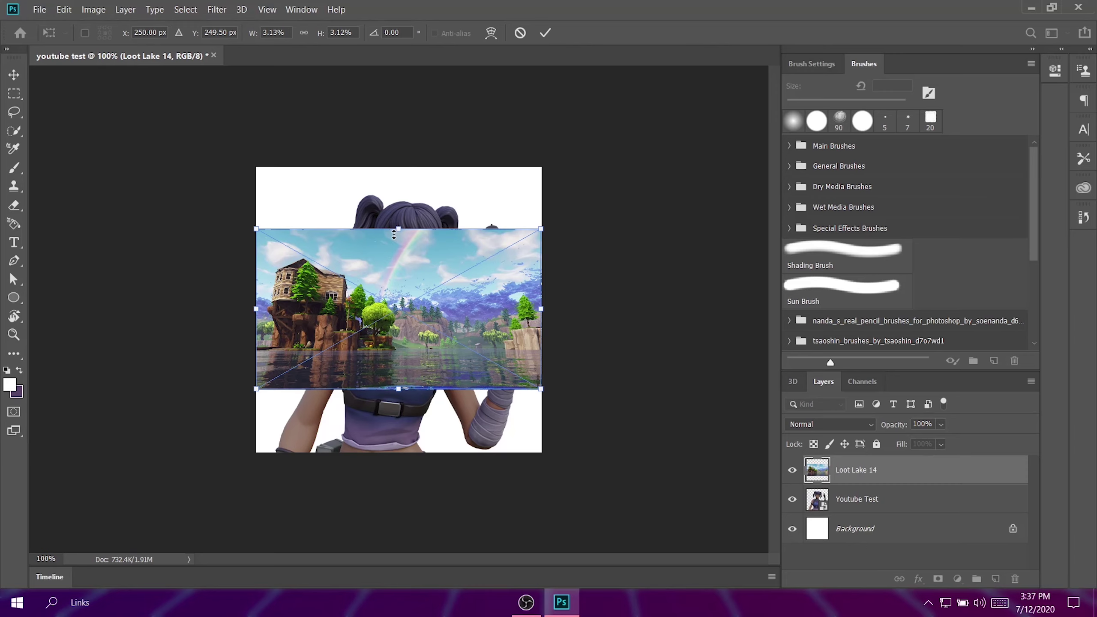
- Scale and shift the Loot Lake 14 image to cover the whole canvas, and move its layer below the Youtube Test layer
left_click_drag(393, 233, 398, 167)
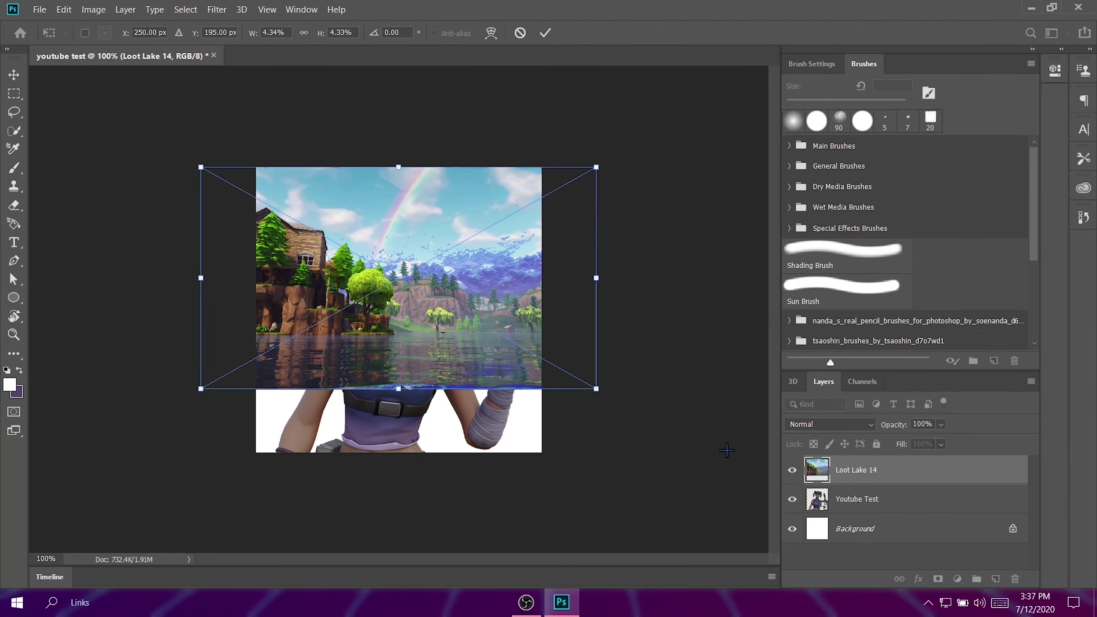
left_click_drag(401, 386, 398, 451)
left_click_drag(429, 375, 317, 374)
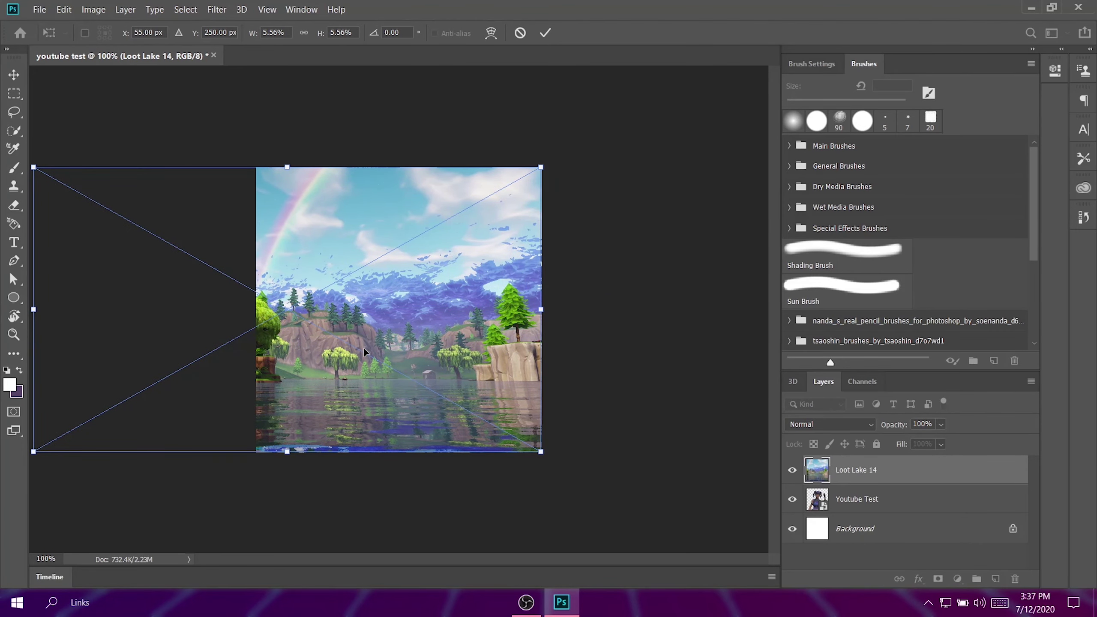
mouse_move(364, 347)
left_mouse_down()
mouse_move(504, 355)
mouse_move(499, 343)
mouse_move(393, 336)
mouse_move(357, 354)
mouse_move(382, 343)
mouse_move(368, 346)
left_mouse_up()
key("Return")
left_click_drag(846, 475, 841, 508)
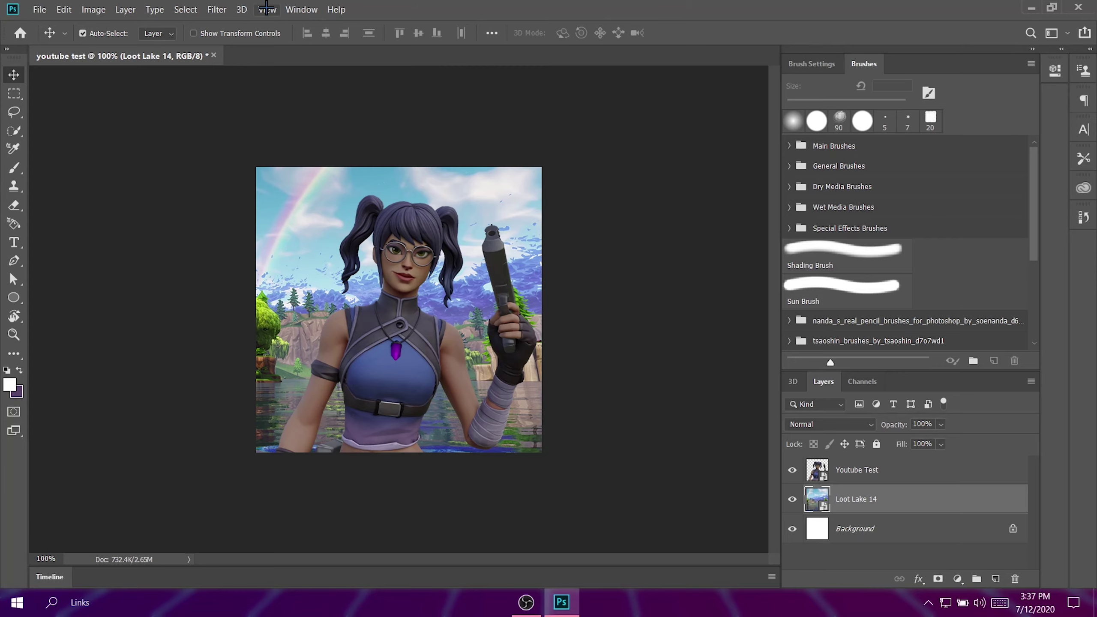
- Open the filter commands for the Loot Lake 14 background layer
left_click(217, 9)
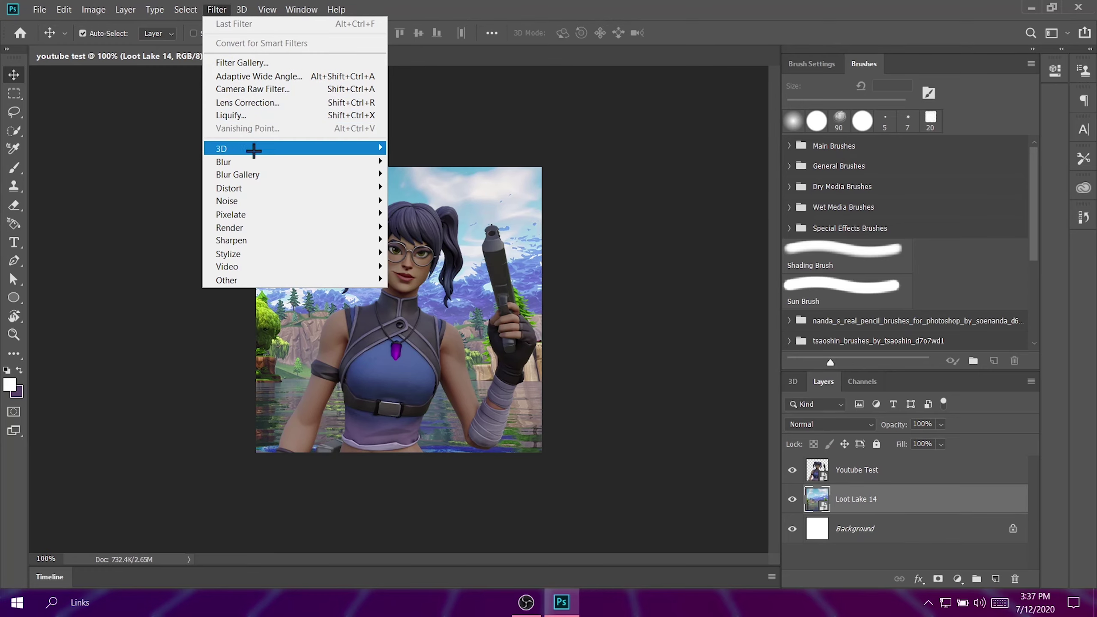